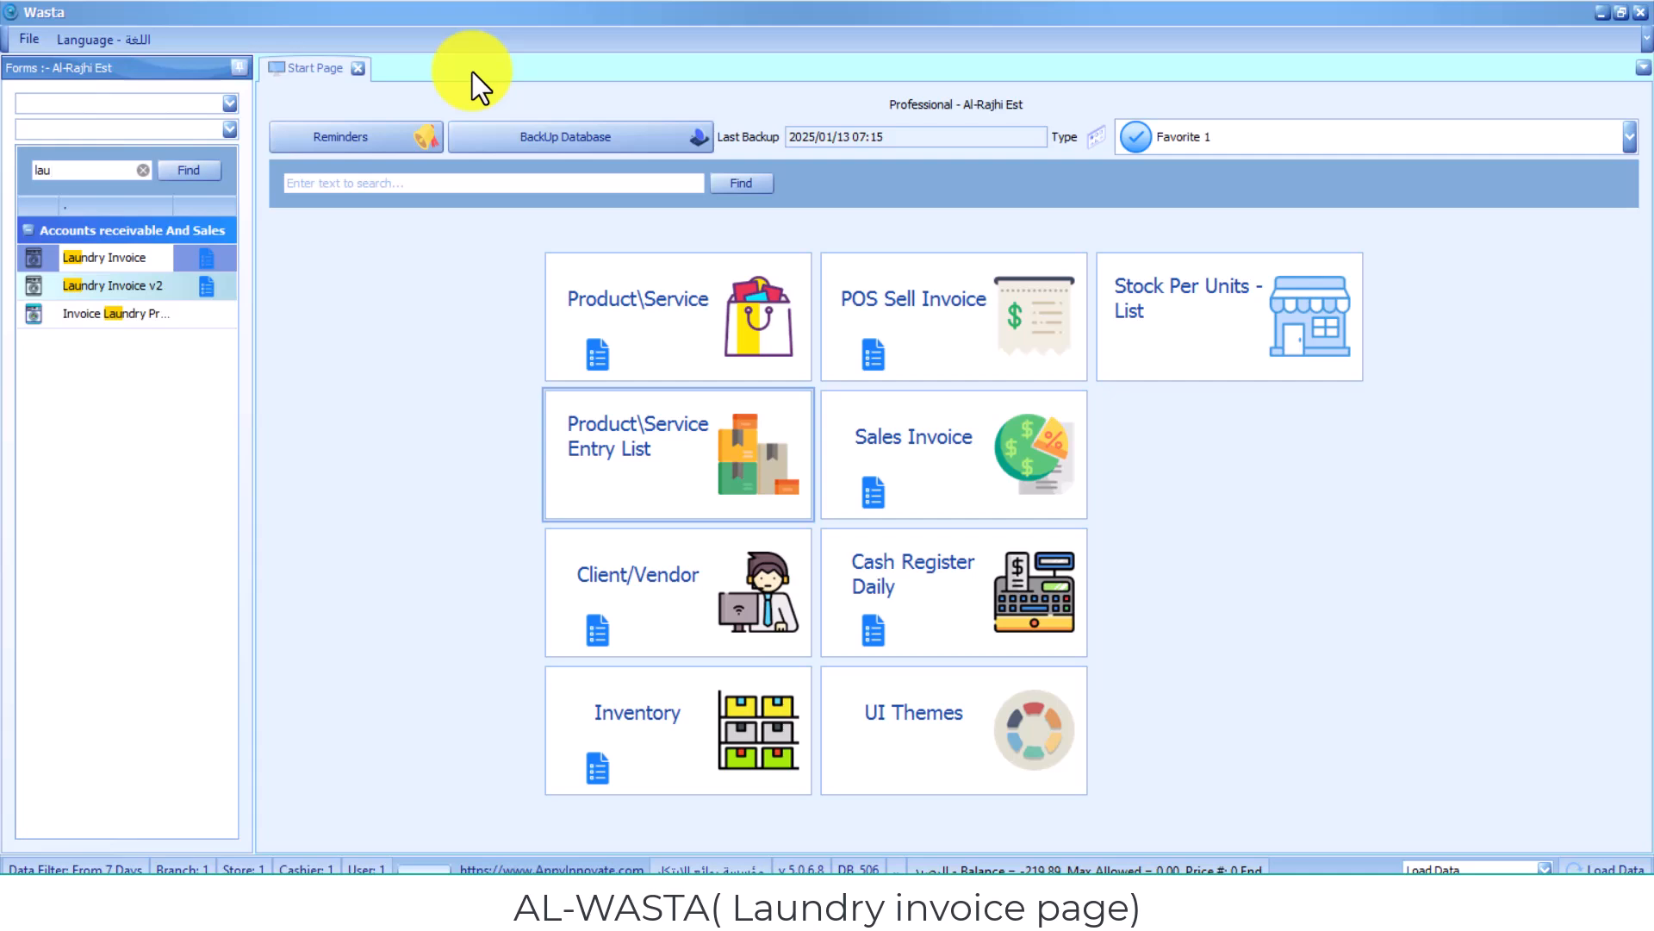
# Step: Open the Laundry Invoice form and start a new invoice
pyautogui.click(71, 263)
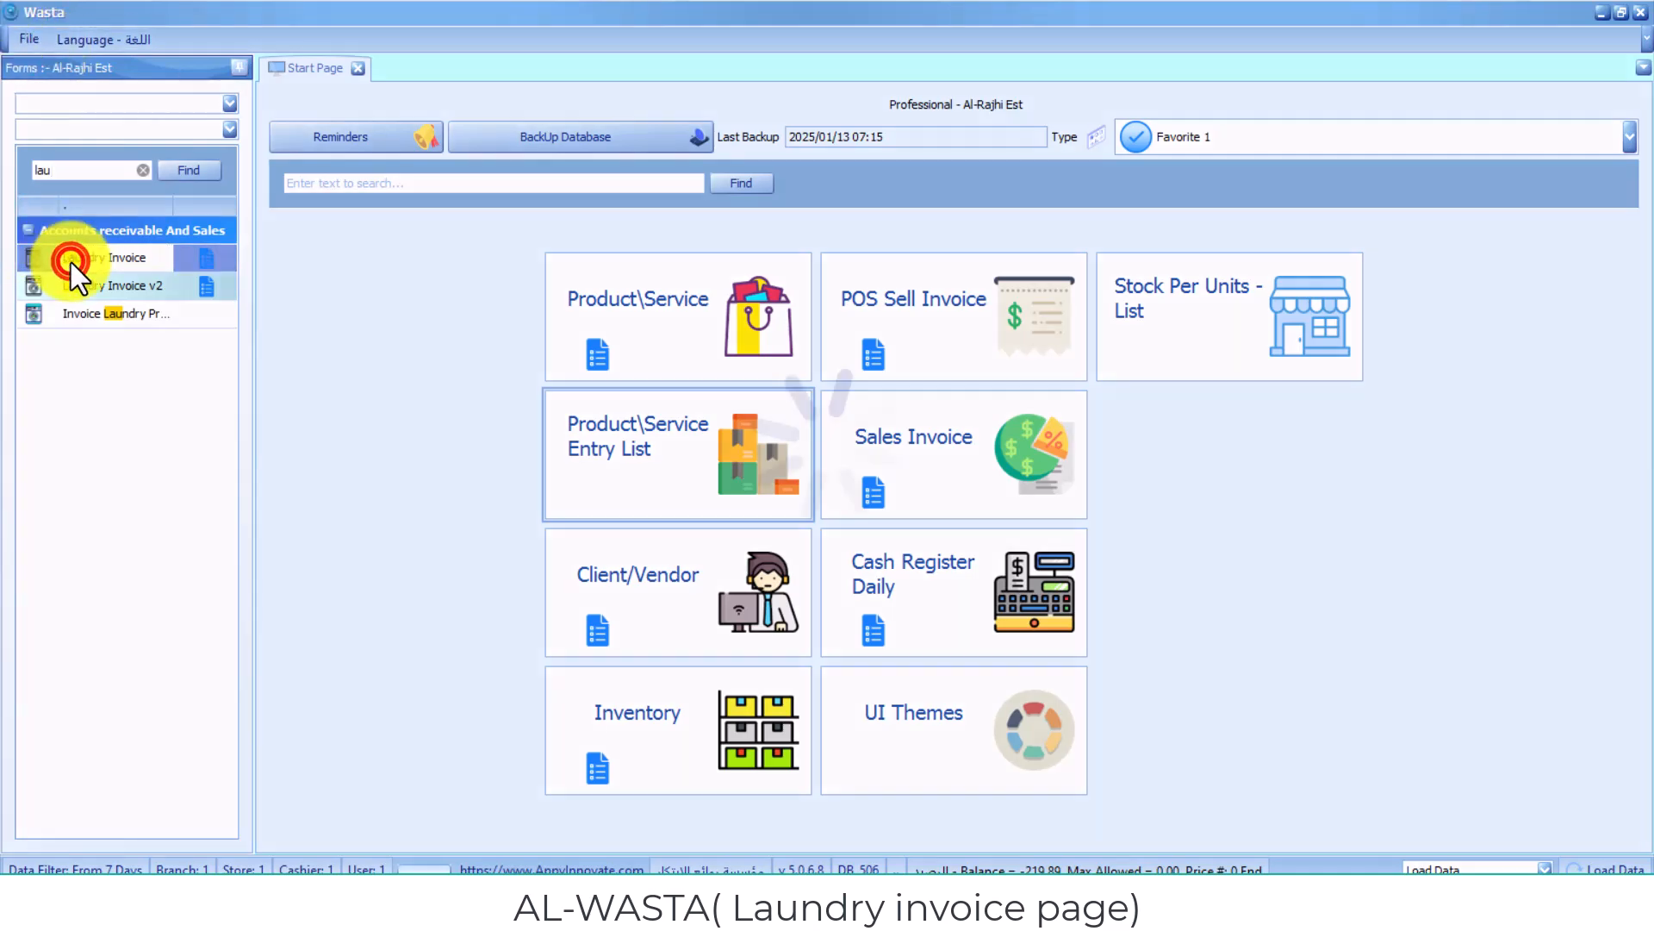
pyautogui.click(1081, 369)
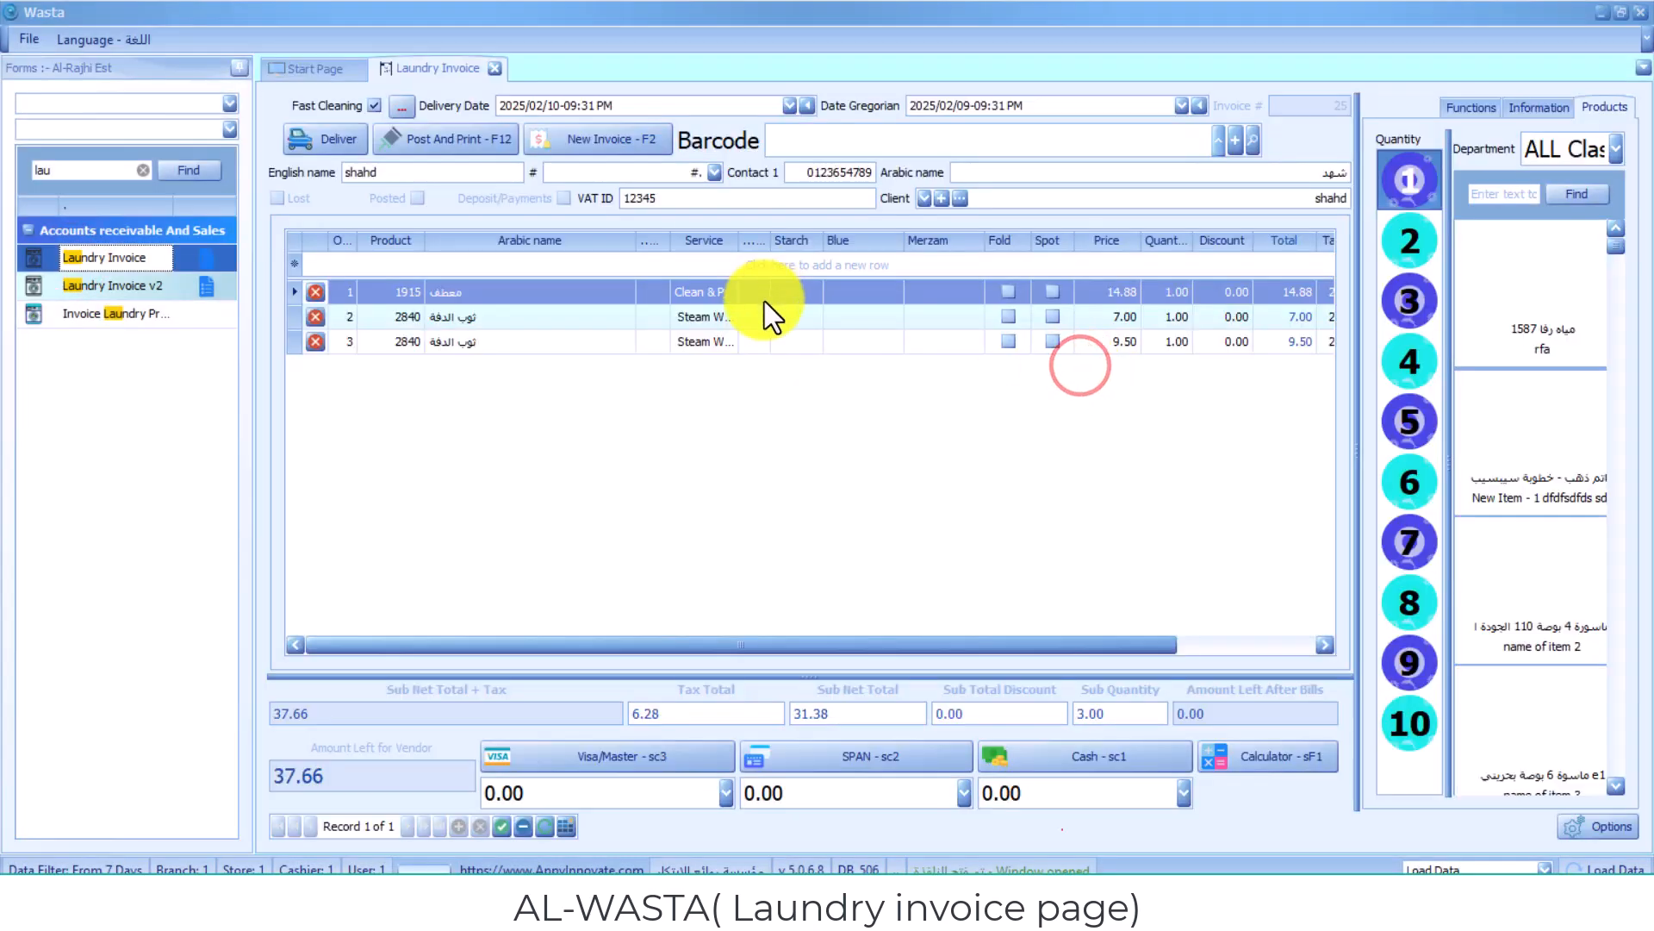
pyautogui.click(691, 358)
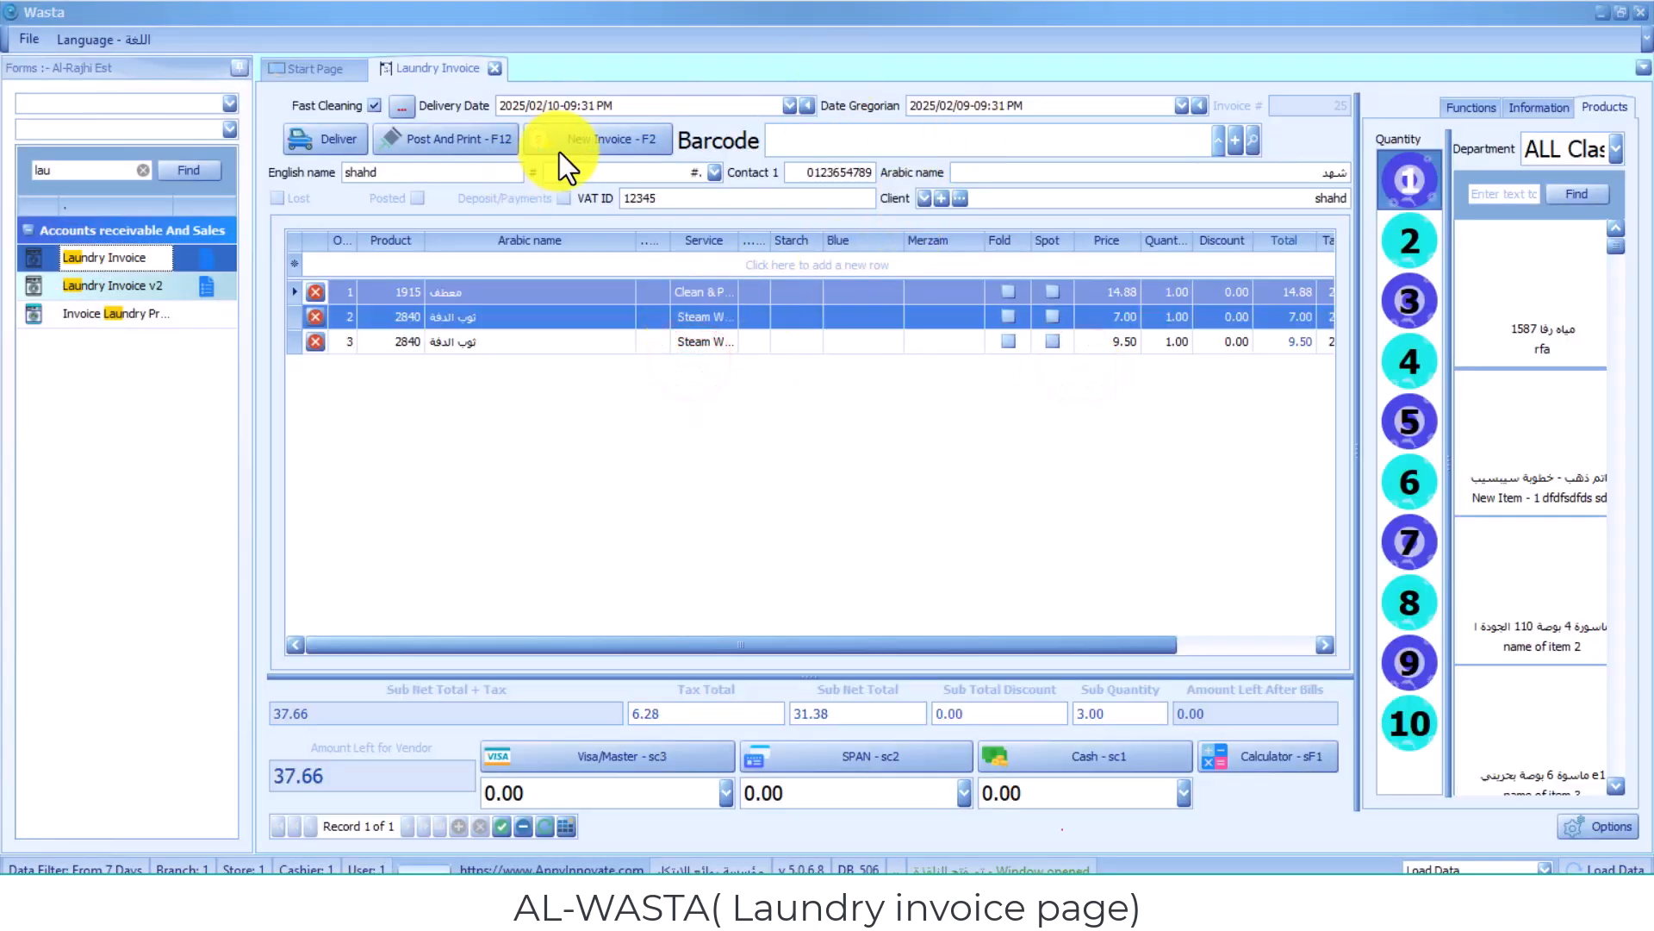
pyautogui.click(636, 141)
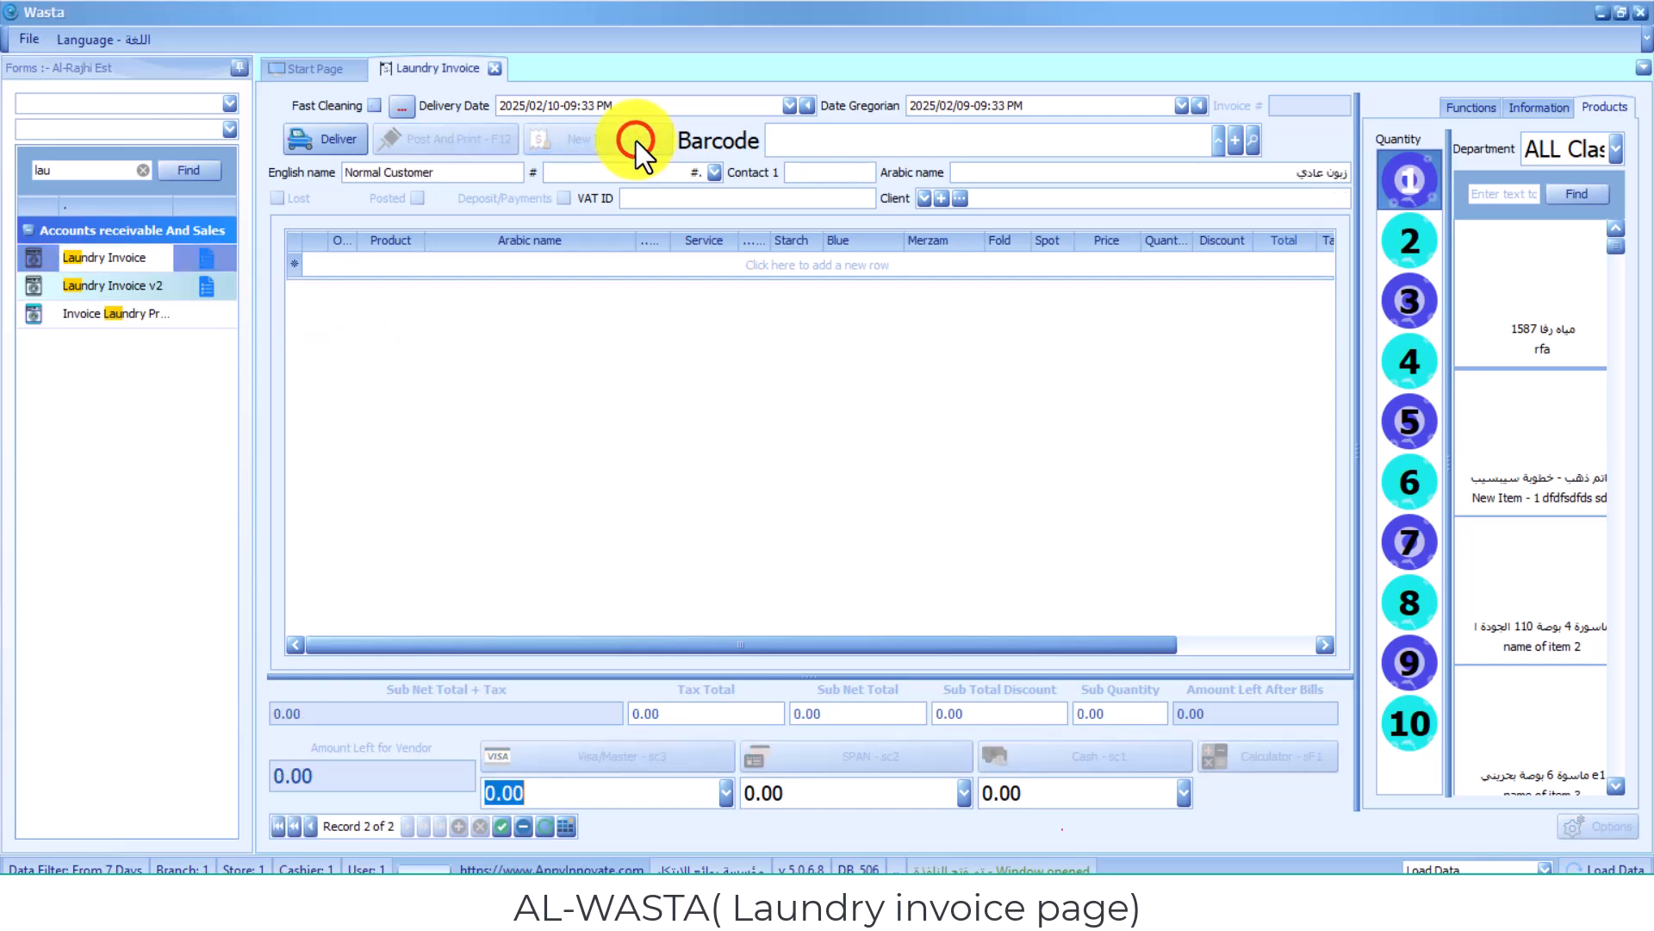
# Step: Assign the existing client with VAT ID 12345 to the new invoice from the client list
pyautogui.click(924, 199)
pyautogui.scroll(-5, 942, 315)
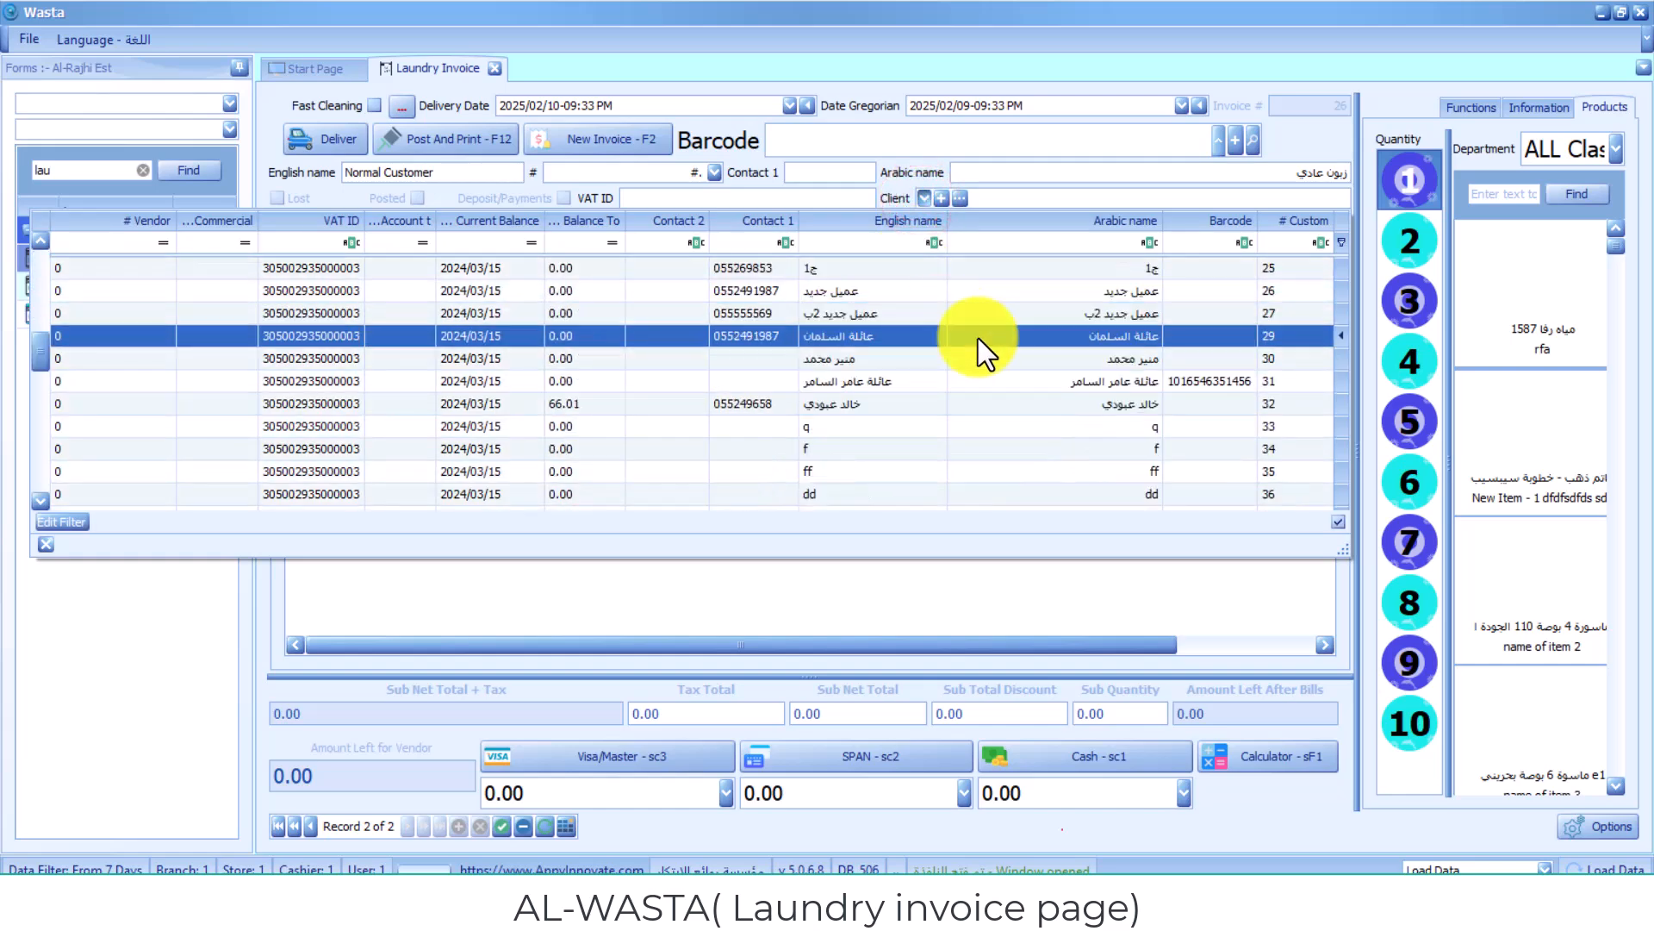
pyautogui.scroll(-10, 979, 337)
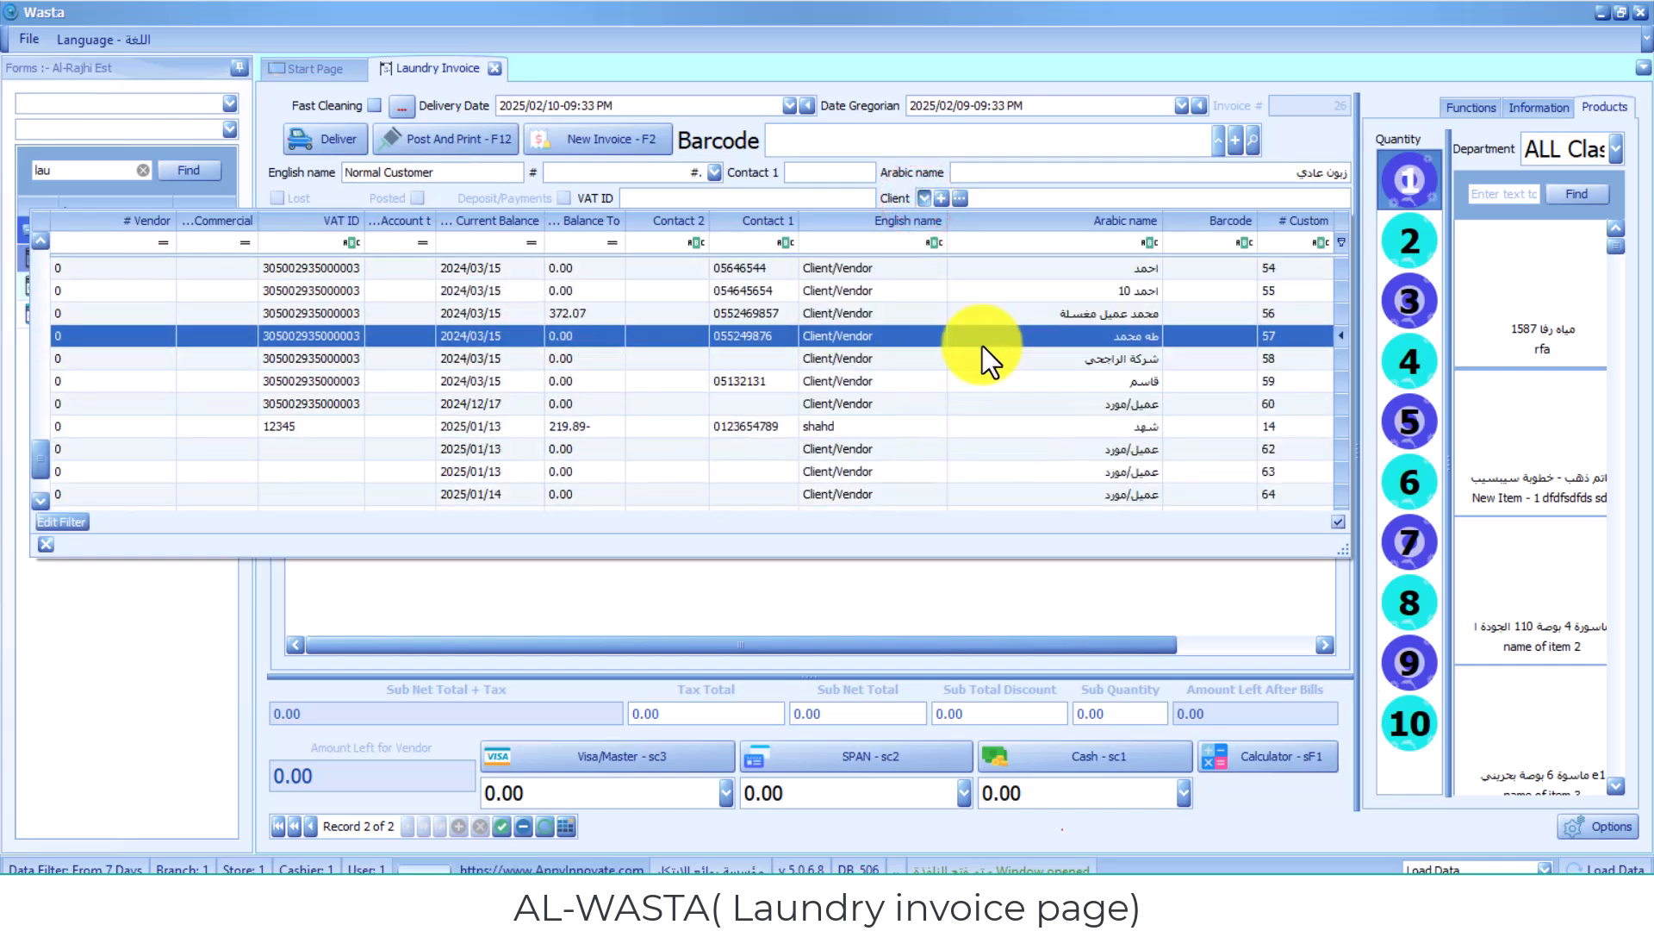
pyautogui.click(1011, 423)
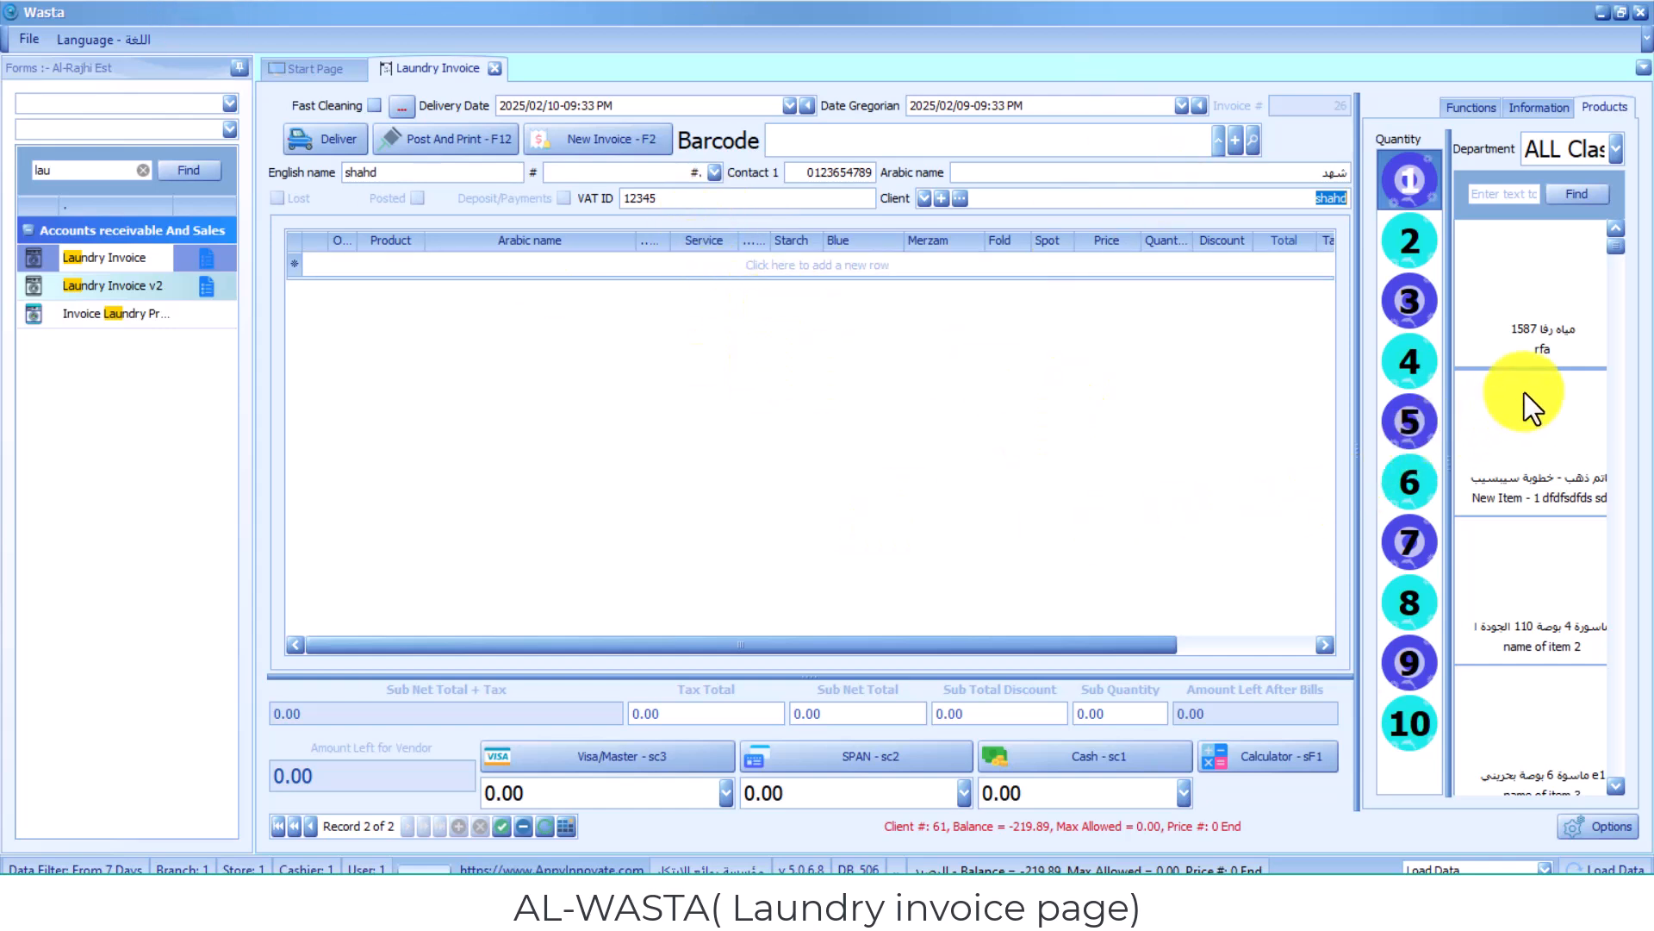
# Step: Widen the product selection area and change its department filter from all classifications to Laundry
pyautogui.moveTo(1450, 388); pyautogui.dragTo(1437, 388)
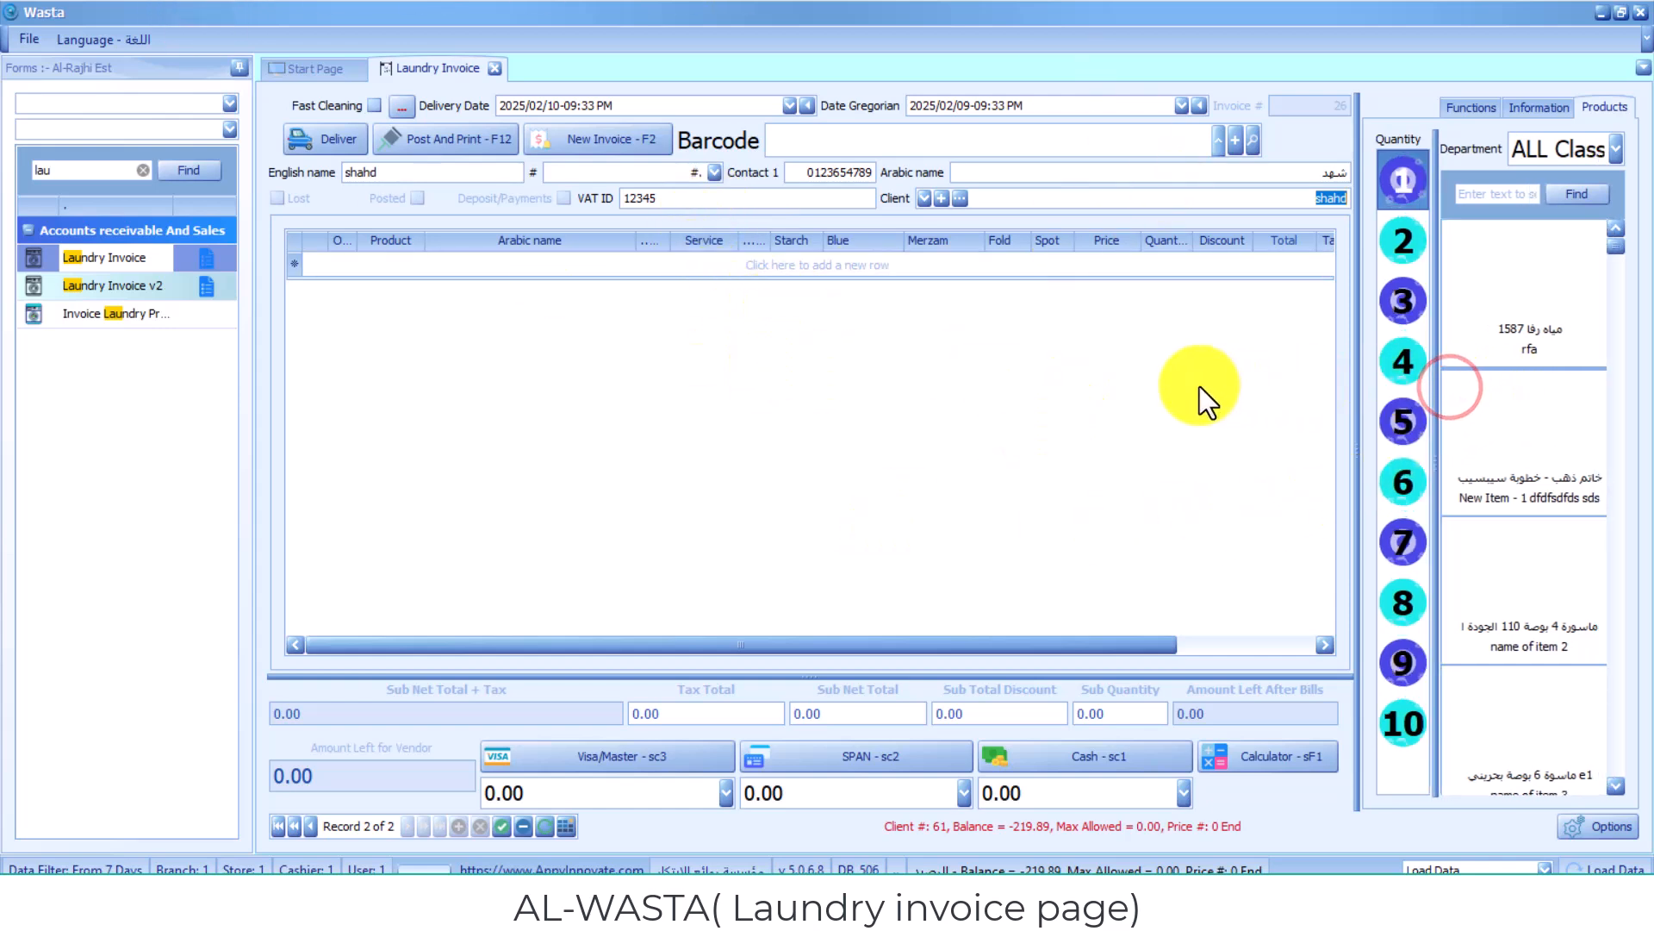
pyautogui.moveTo(1356, 348); pyautogui.dragTo(1263, 348)
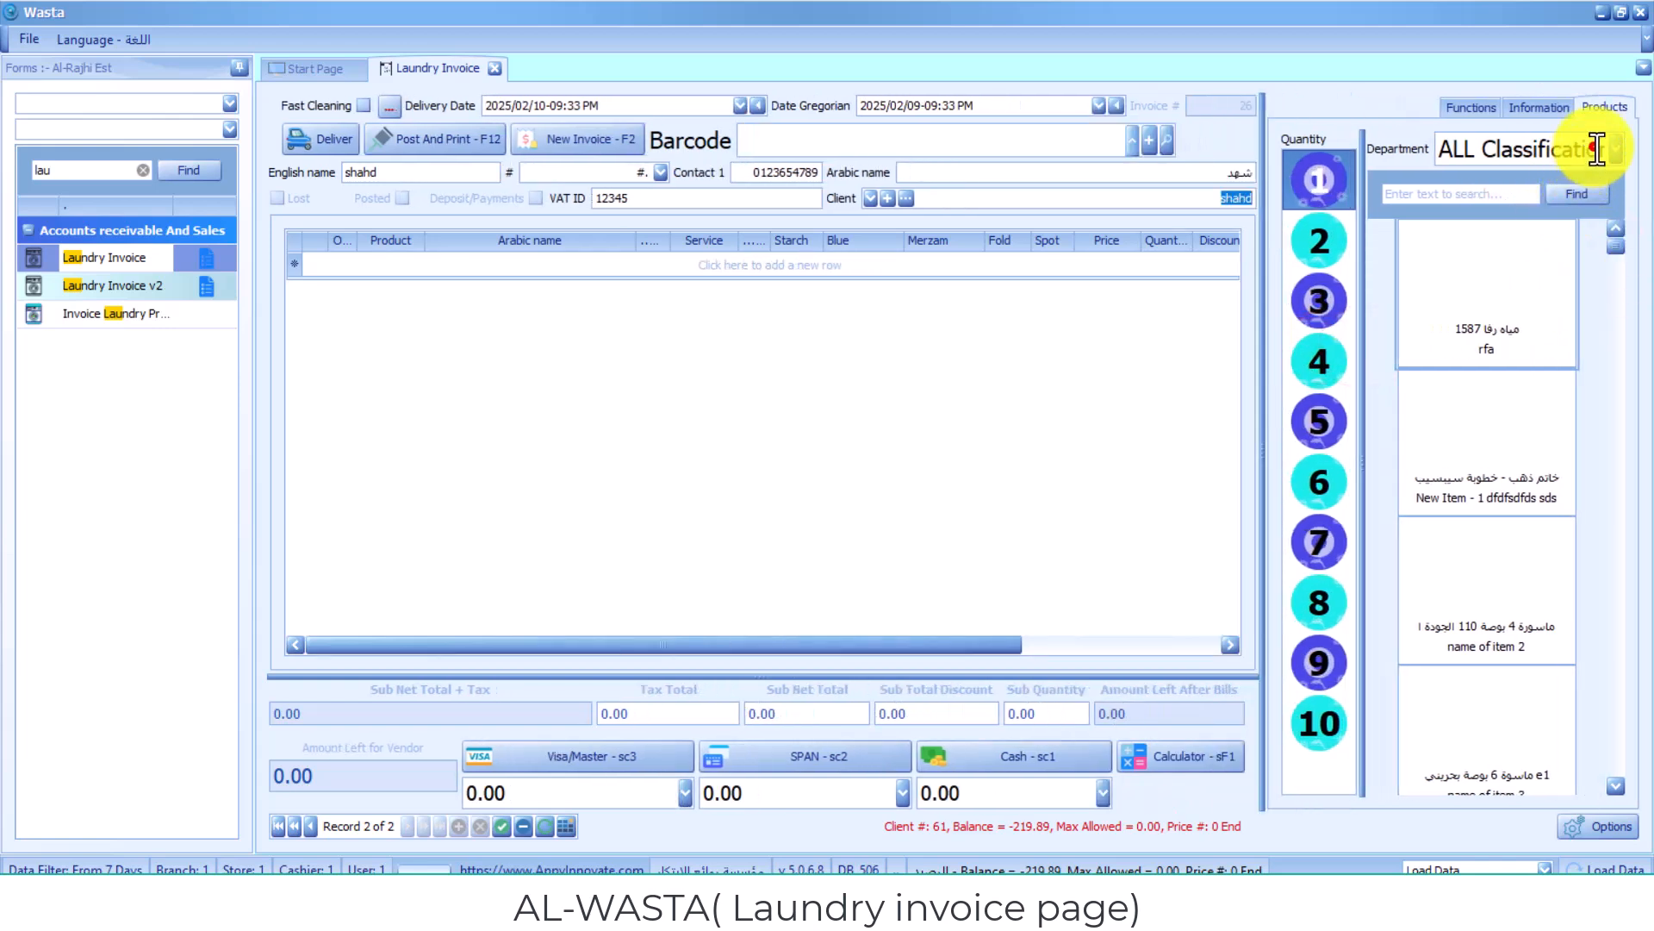
pyautogui.click(1590, 149)
pyautogui.press('BackSpace')
pyautogui.press('BackSpace')
pyautogui.press('BackSpace')
pyautogui.press('BackSpace')
pyautogui.press('BackSpace')
pyautogui.press('BackSpace')
pyautogui.press('BackSpace')
pyautogui.press('BackSpace')
pyautogui.press('BackSpace')
pyautogui.press('BackSpace')
pyautogui.press('BackSpace')
pyautogui.press('BackSpace')
pyautogui.press('BackSpace')
pyautogui.press('BackSpace')
pyautogui.press('BackSpace')
pyautogui.press('BackSpace')
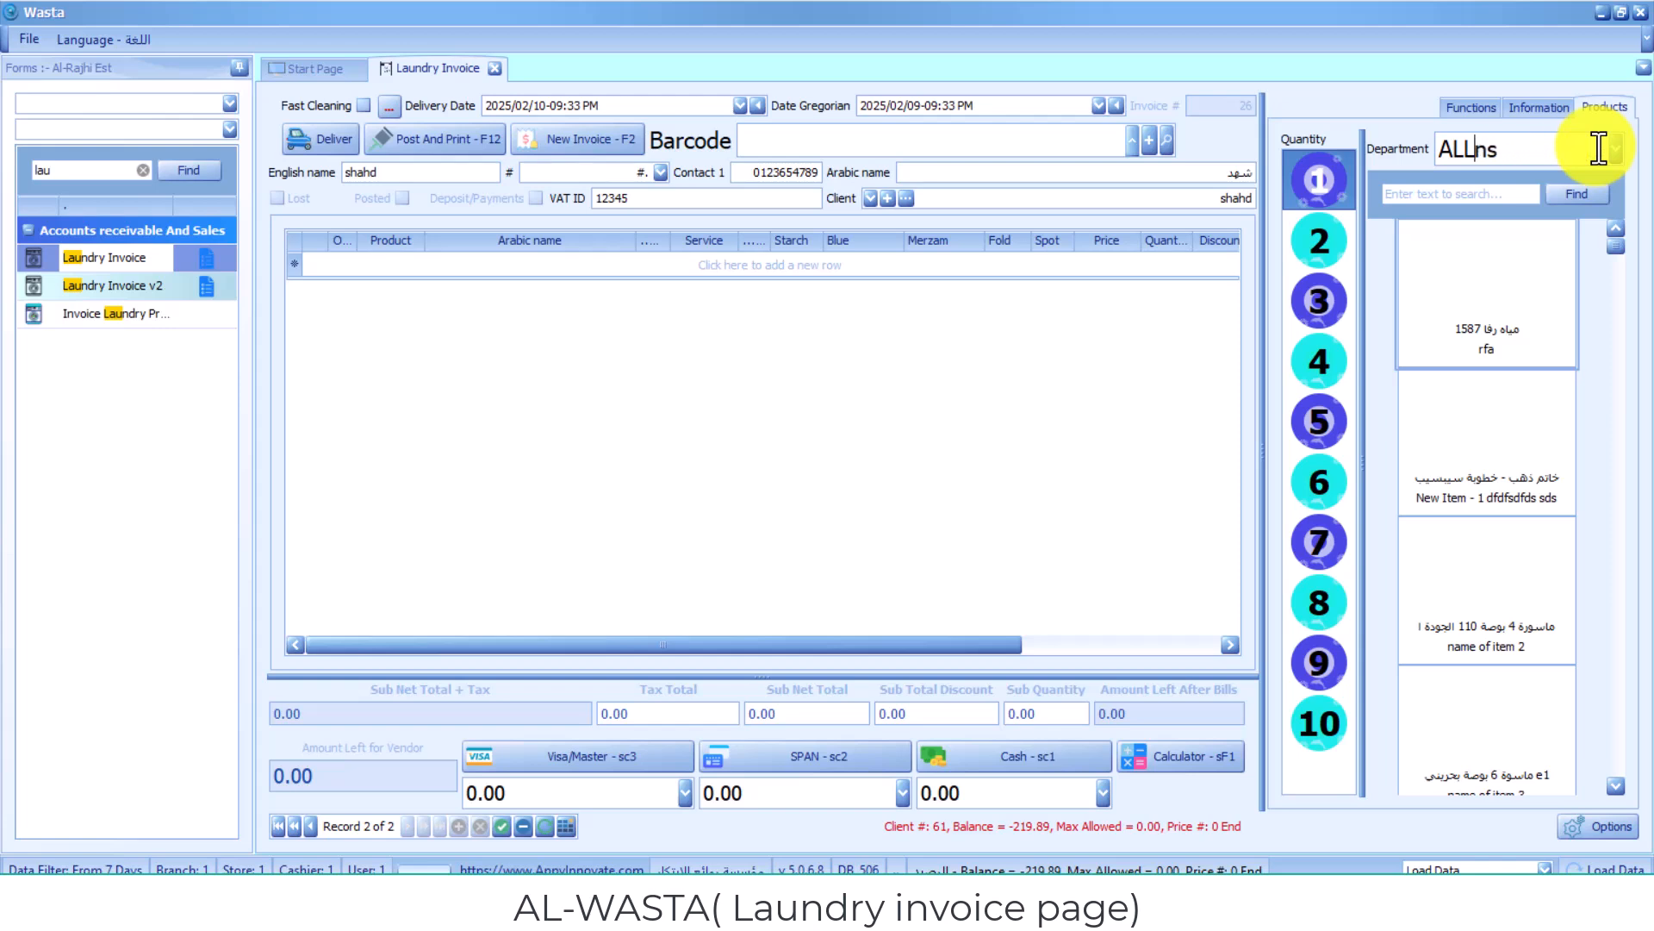
pyautogui.click(1579, 153)
pyautogui.press('BackSpace')
pyautogui.press('BackSpace')
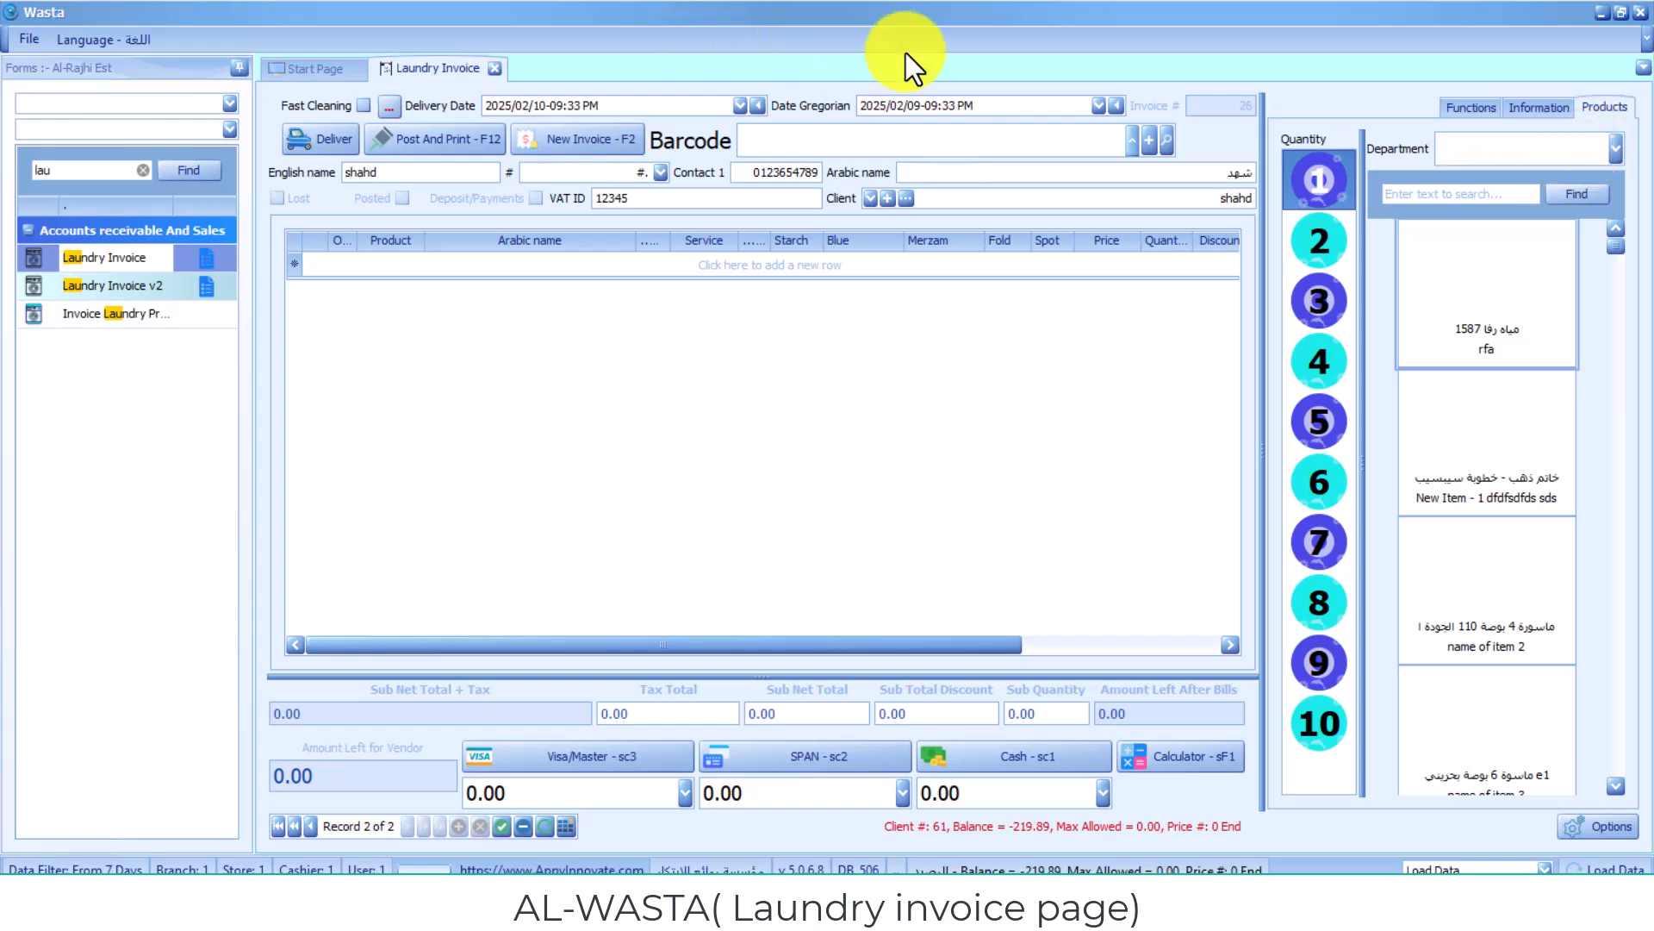
pyautogui.click(976, 137)
pyautogui.click(1547, 155)
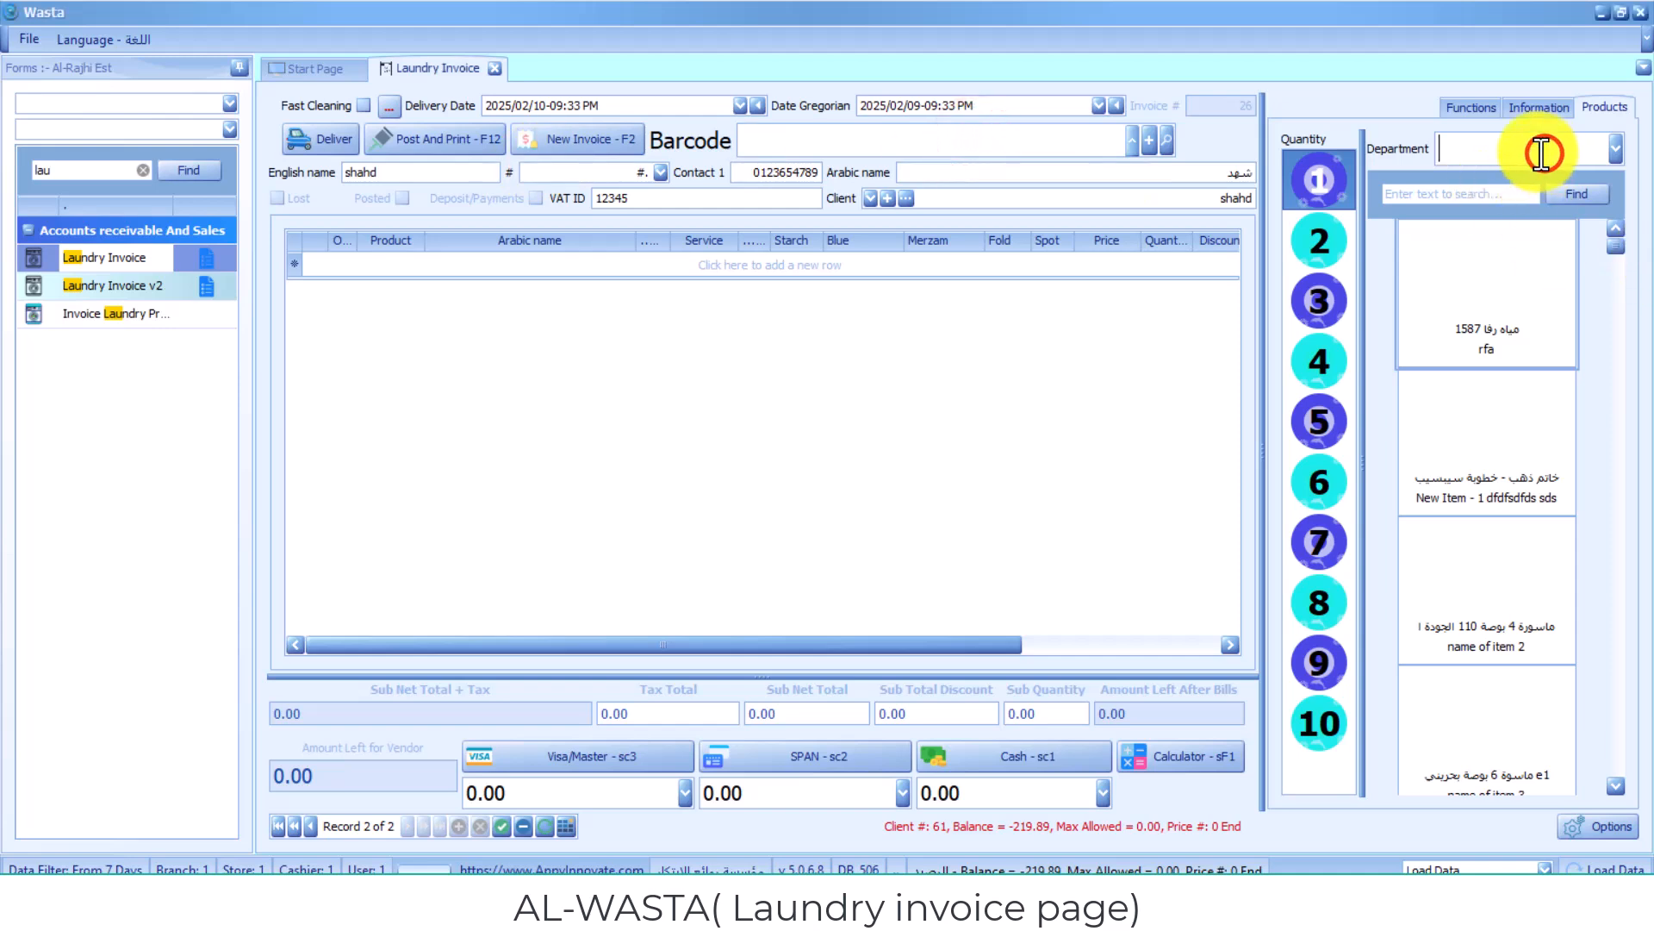
pyautogui.write('Laundry')
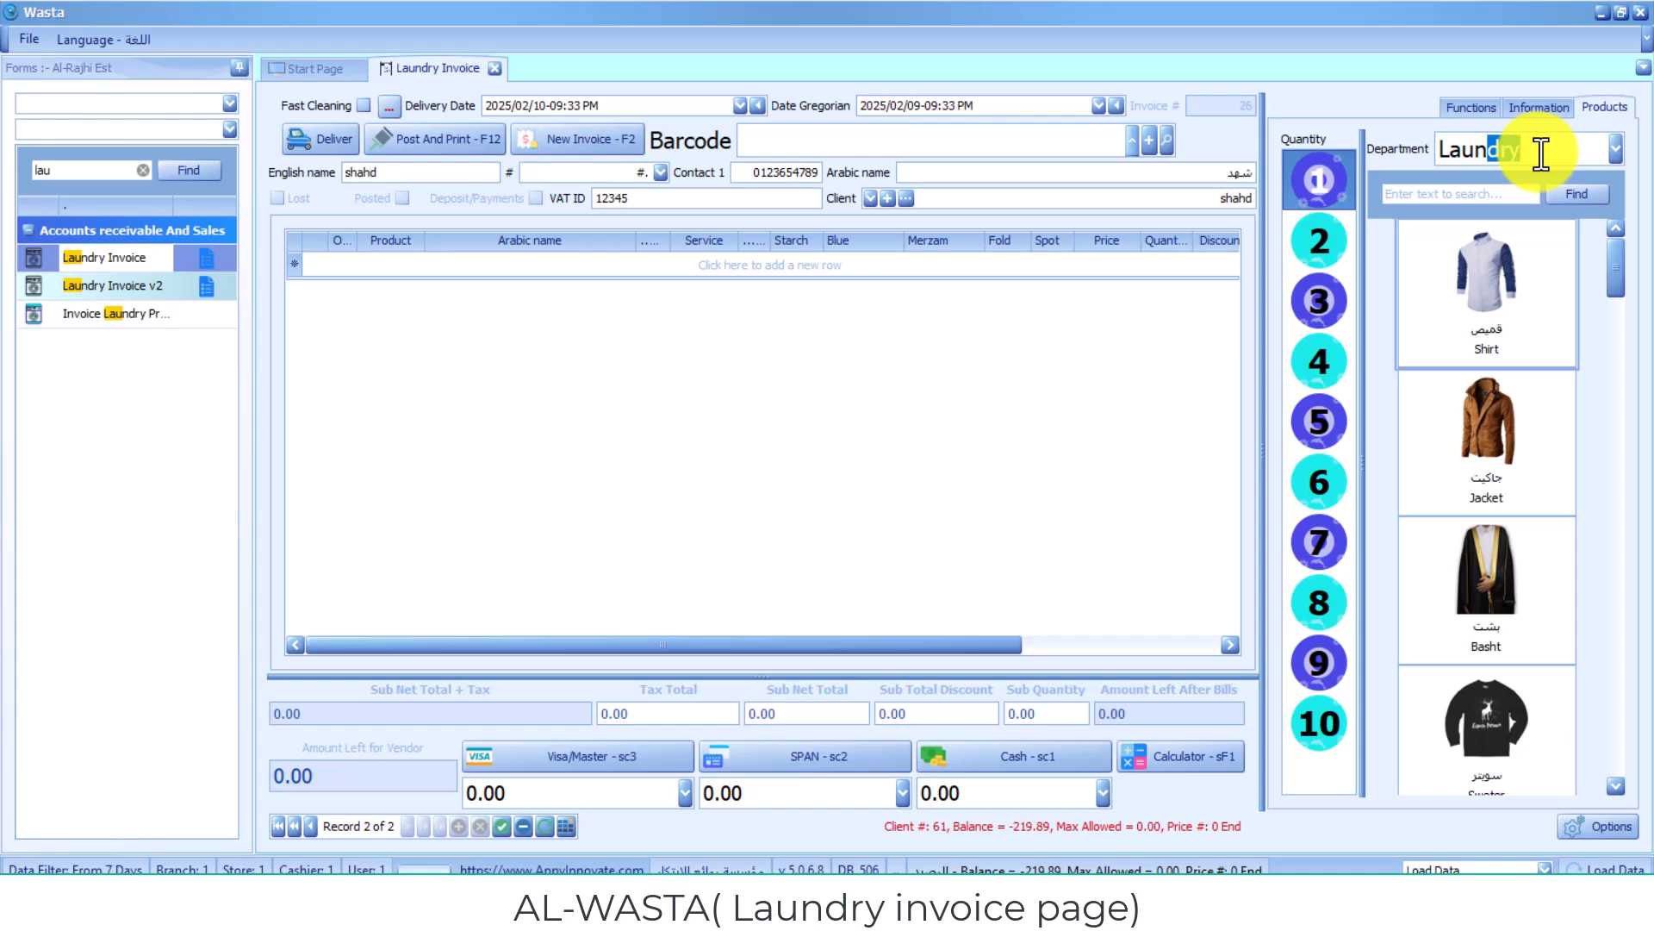
pyautogui.click(1542, 155)
# Step: Search the laundry products for "tho" and add one Dafa Thobe with the steam service priced at 7.00
pyautogui.scroll(-3, 1525, 346)
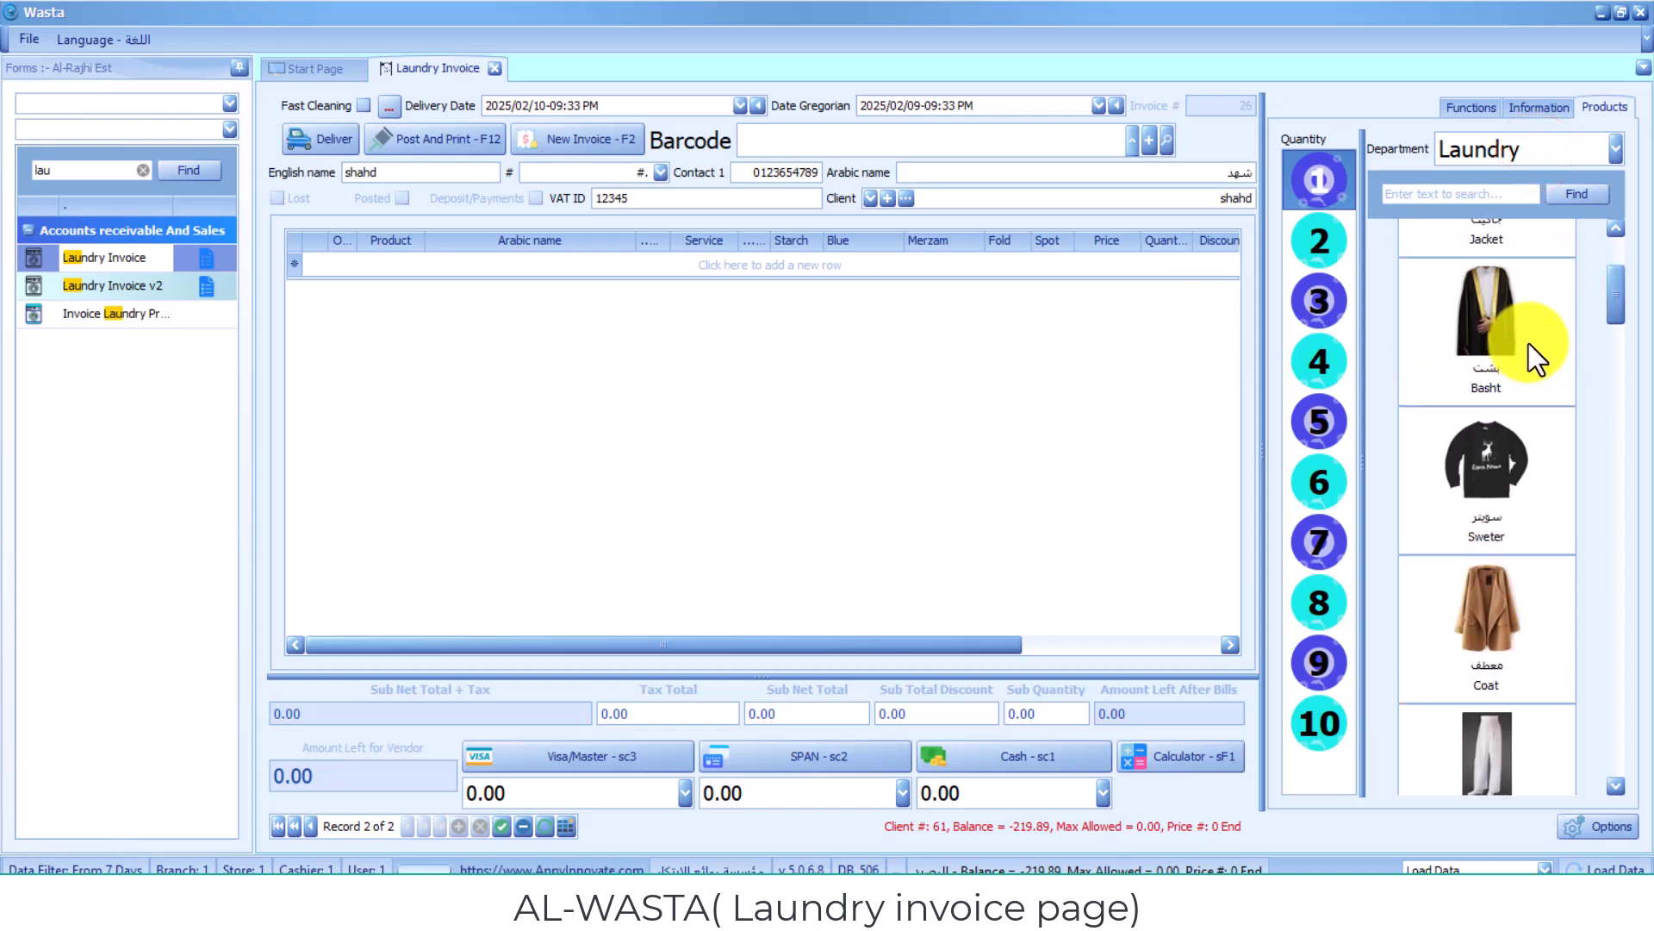
pyautogui.scroll(-5, 1529, 343)
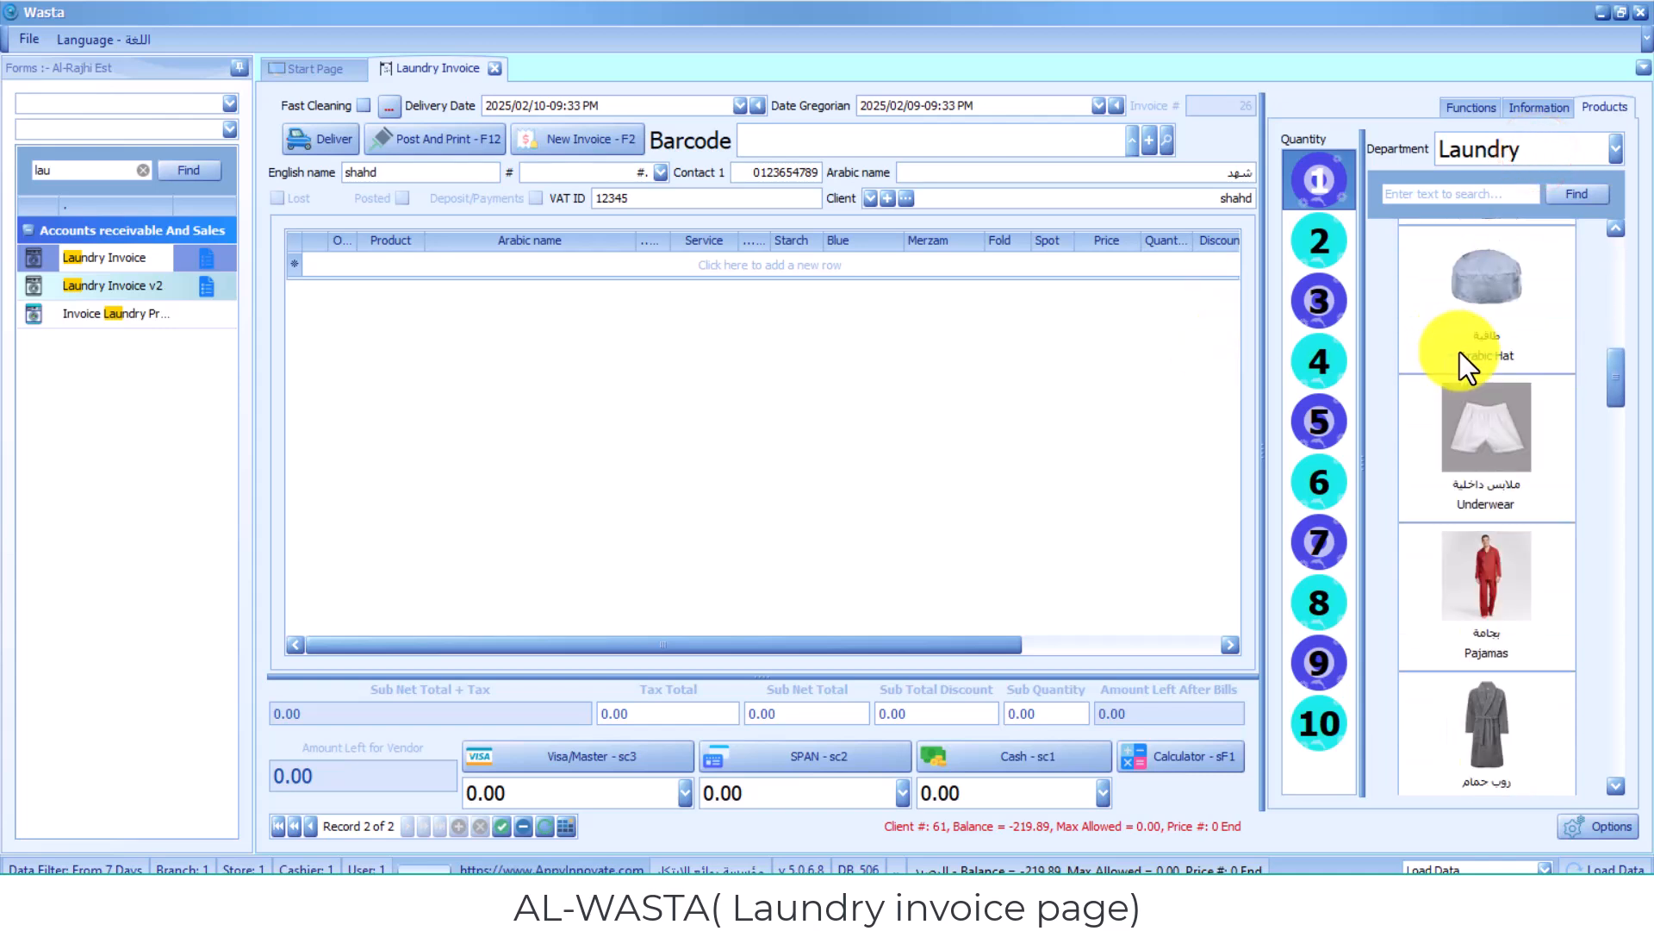
pyautogui.scroll(-4, 1465, 357)
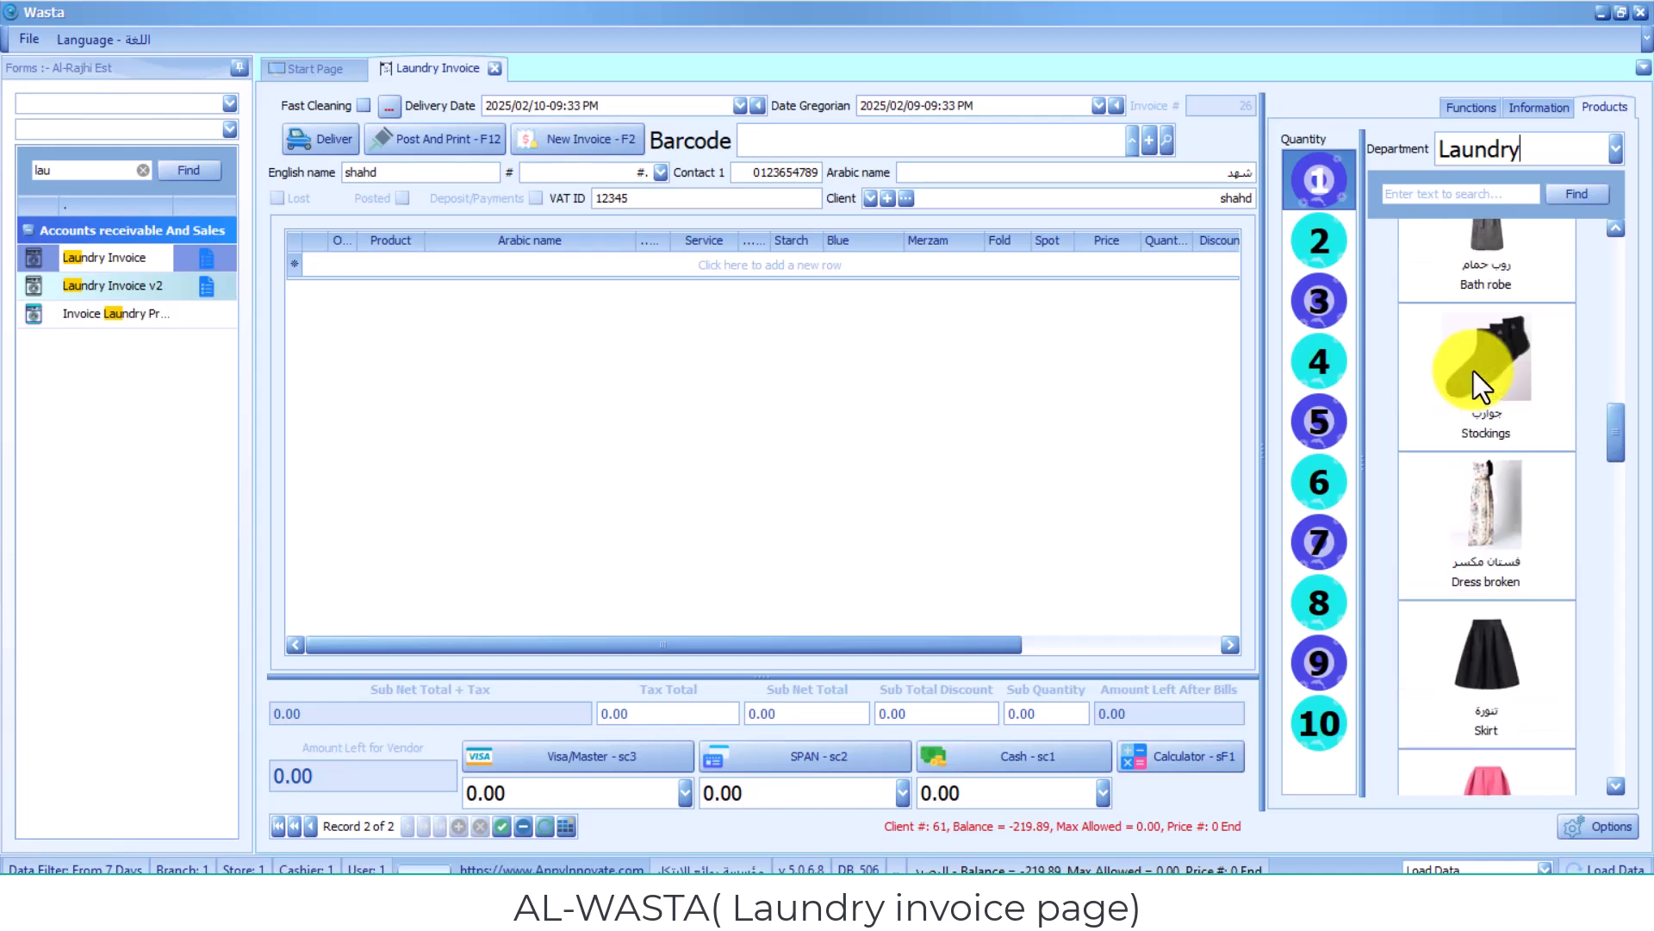
pyautogui.scroll(-4, 1475, 370)
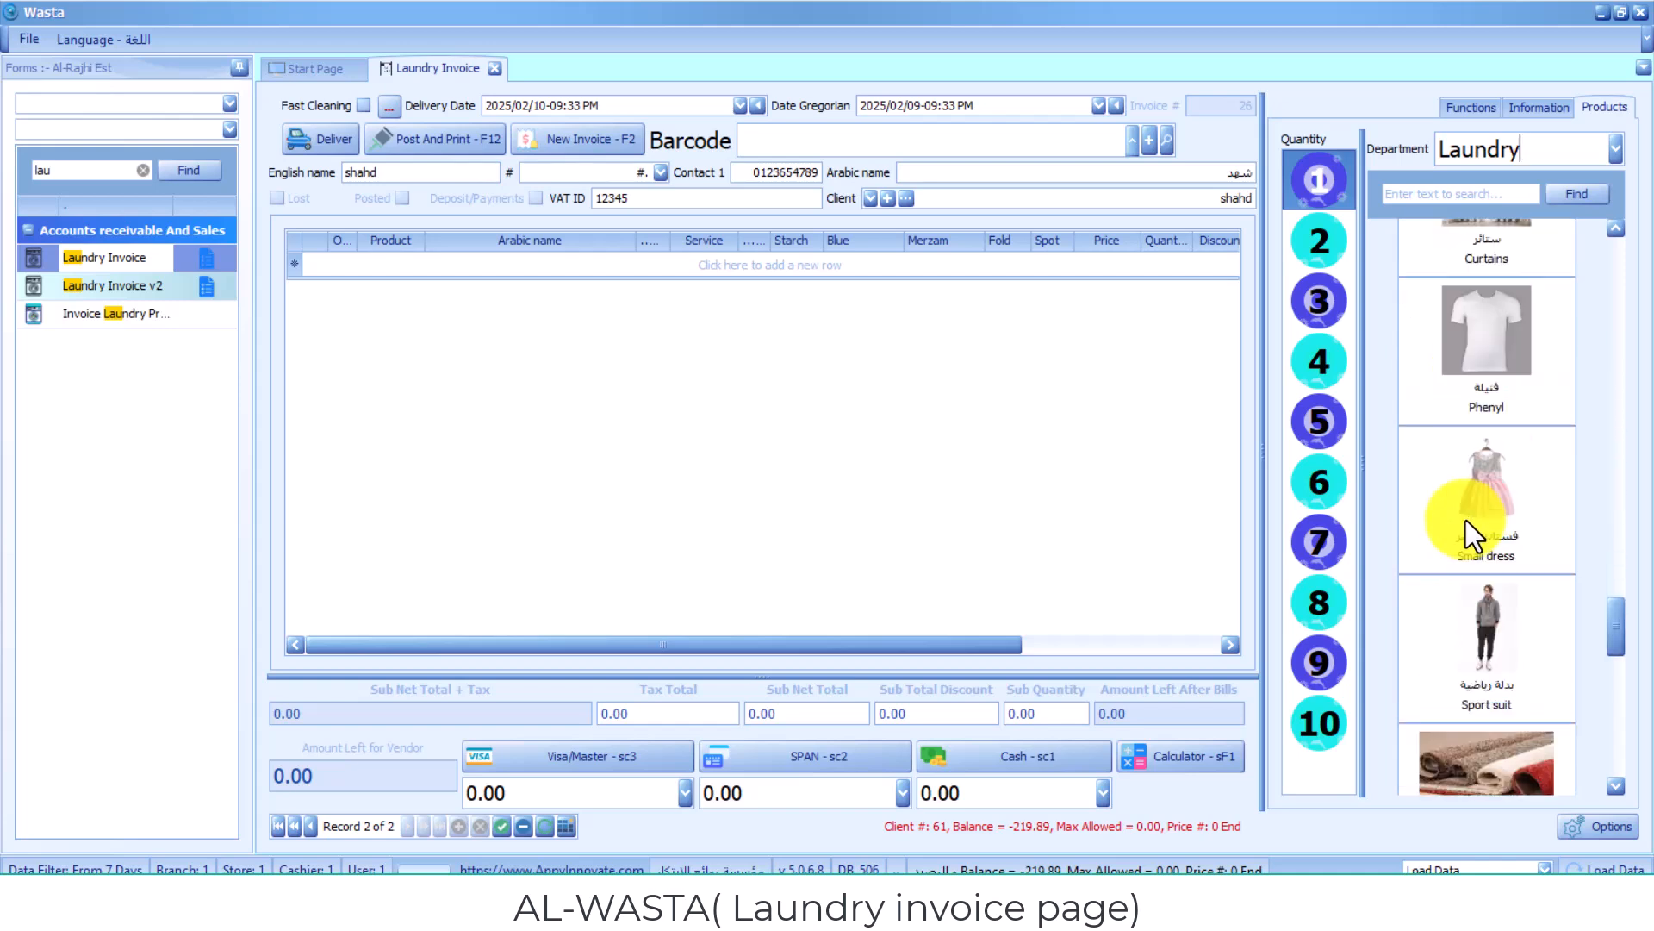
pyautogui.scroll(-5, 1466, 520)
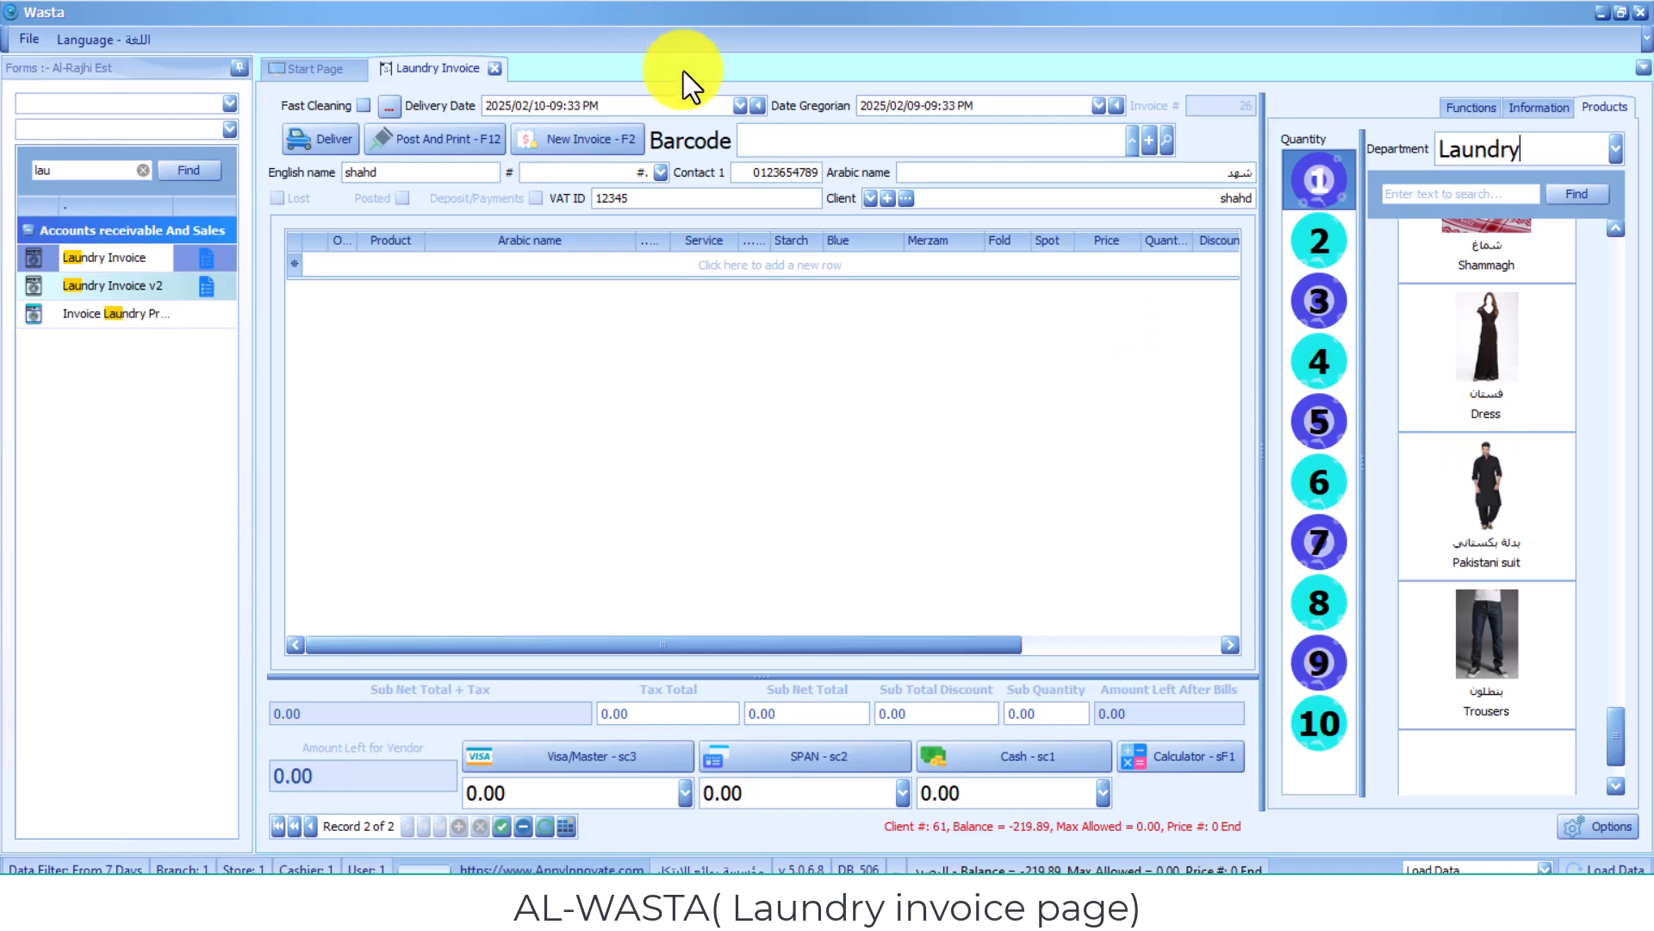
pyautogui.click(1463, 196)
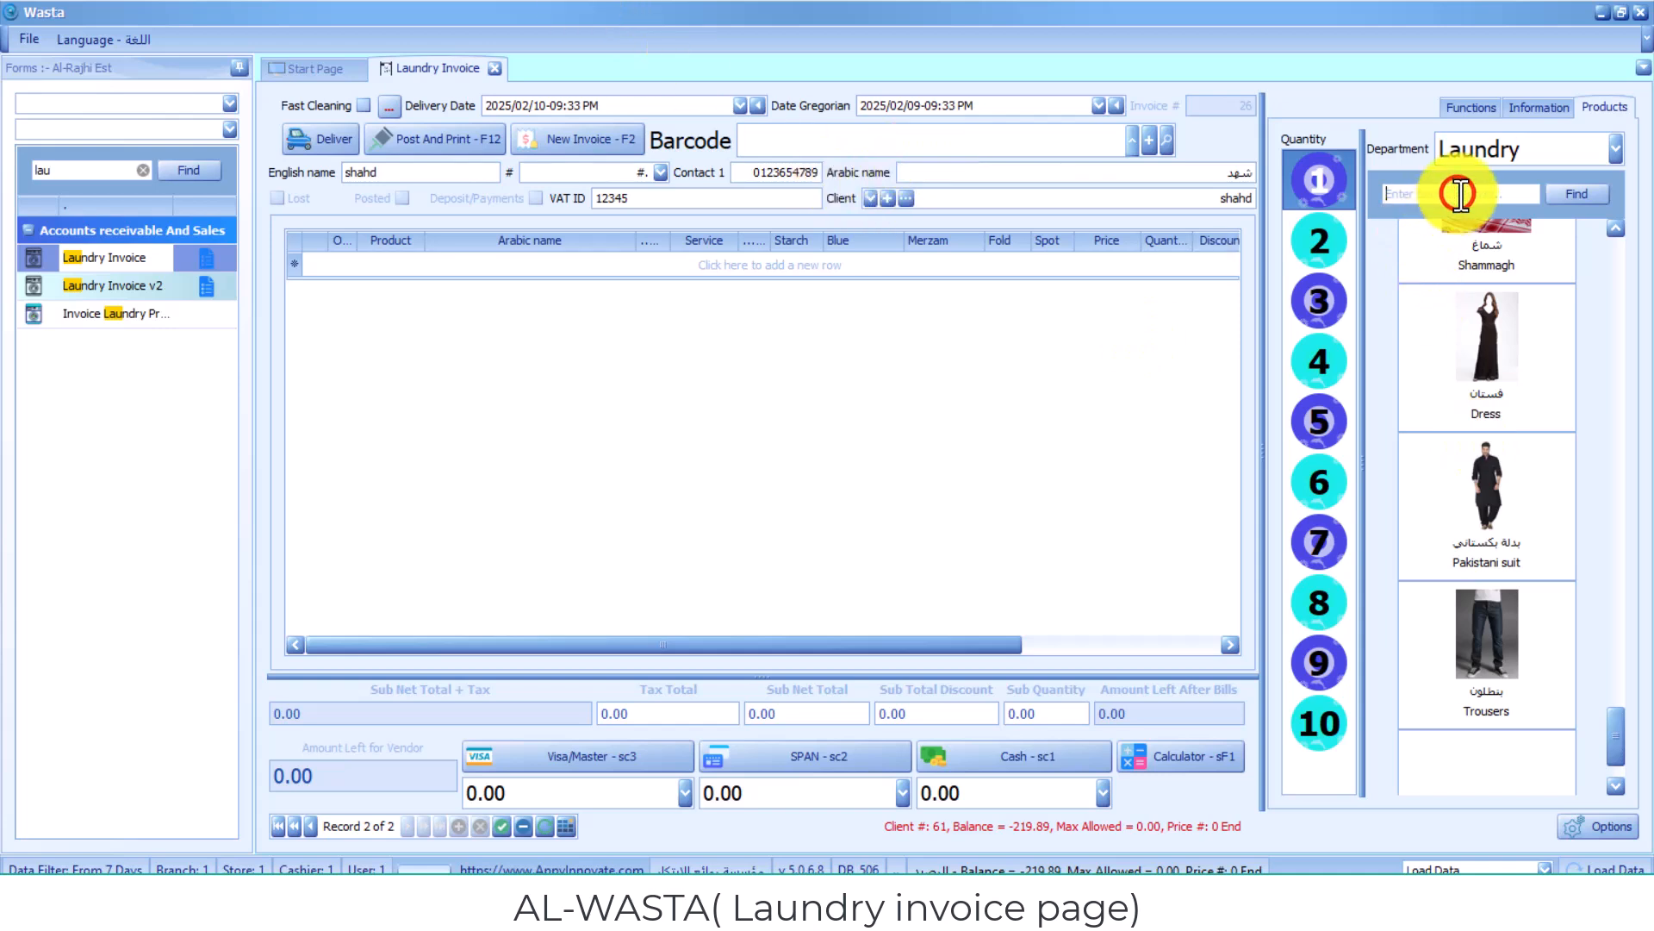
pyautogui.write('tho')
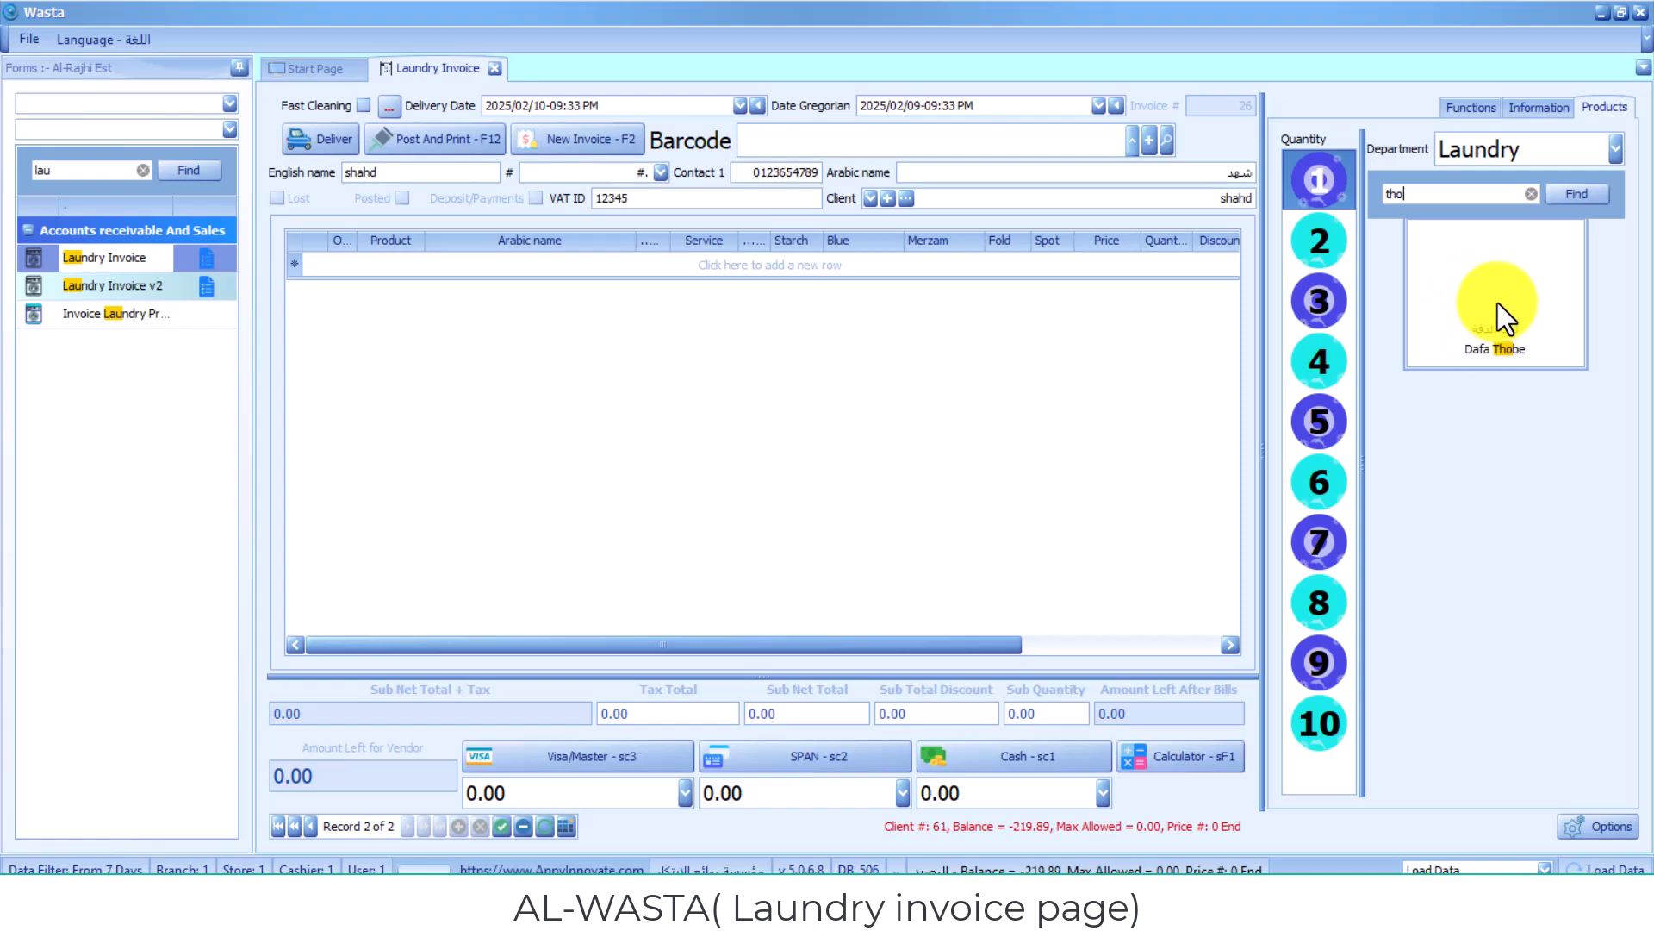
pyautogui.click(1493, 302)
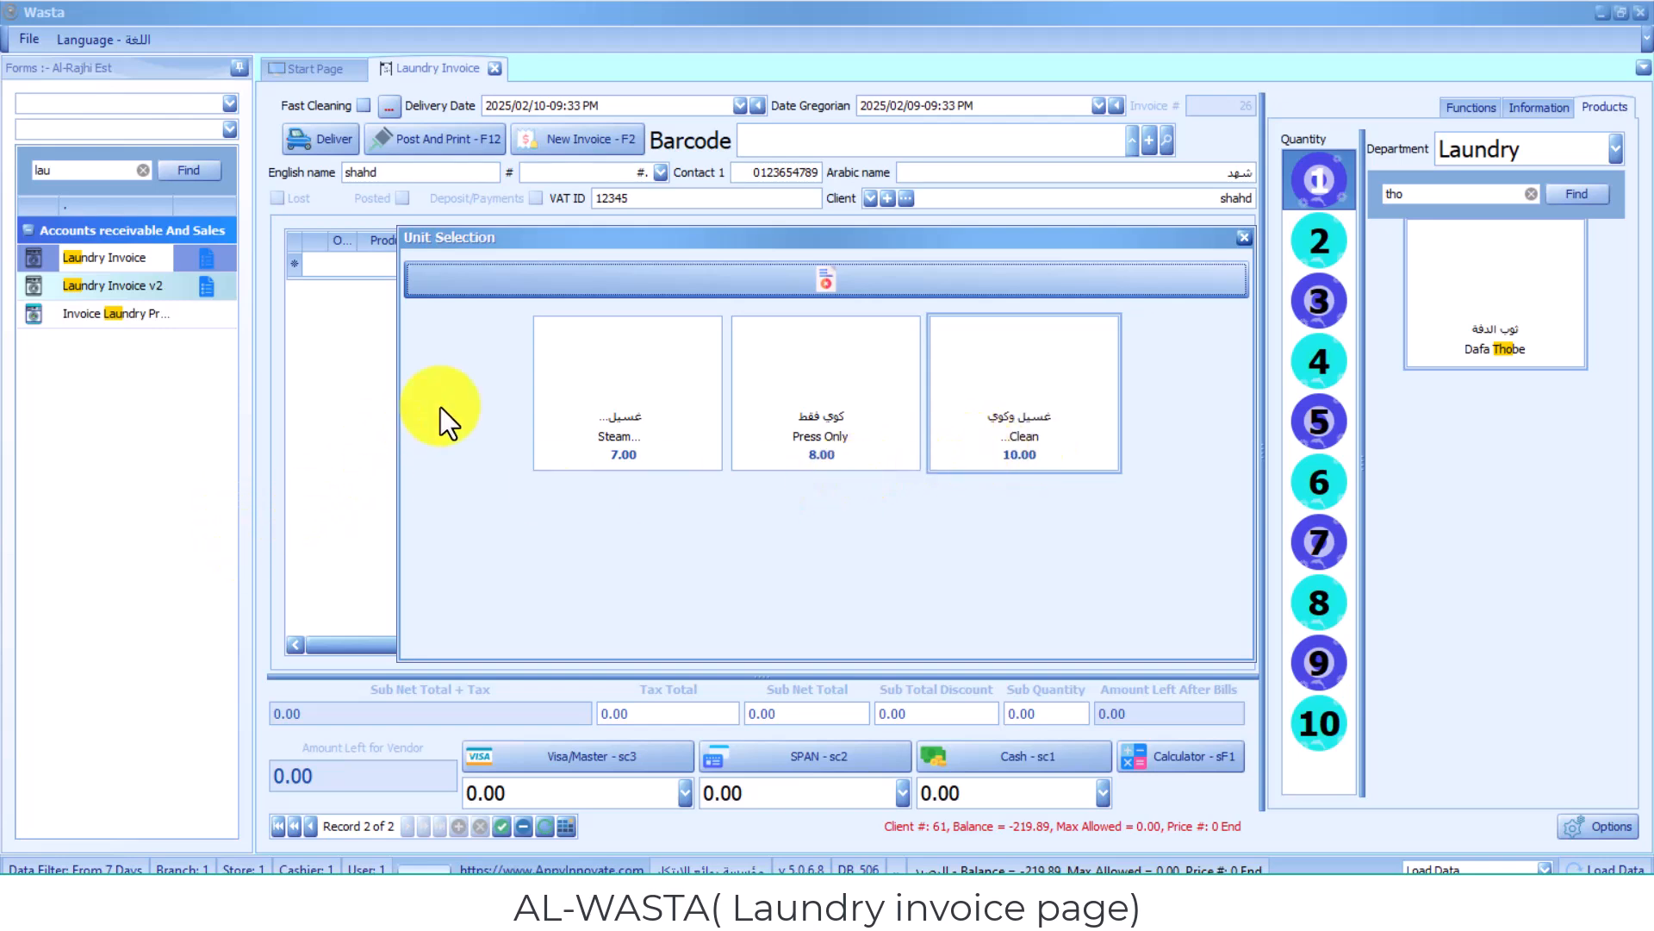
pyautogui.click(628, 375)
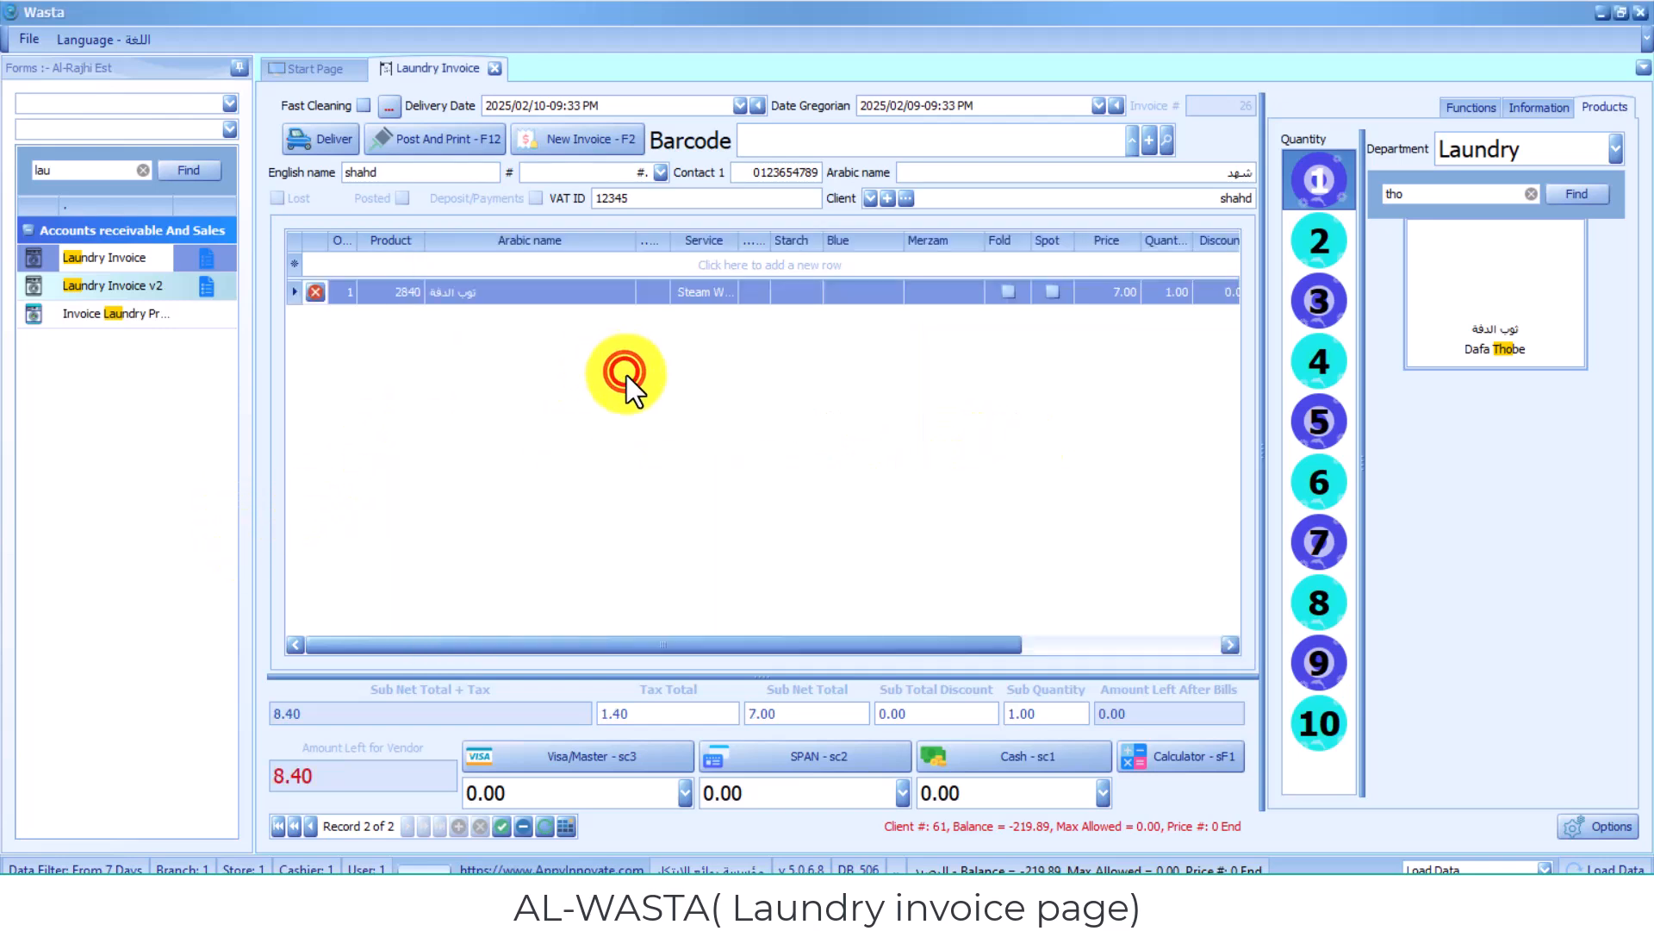
pyautogui.click(507, 424)
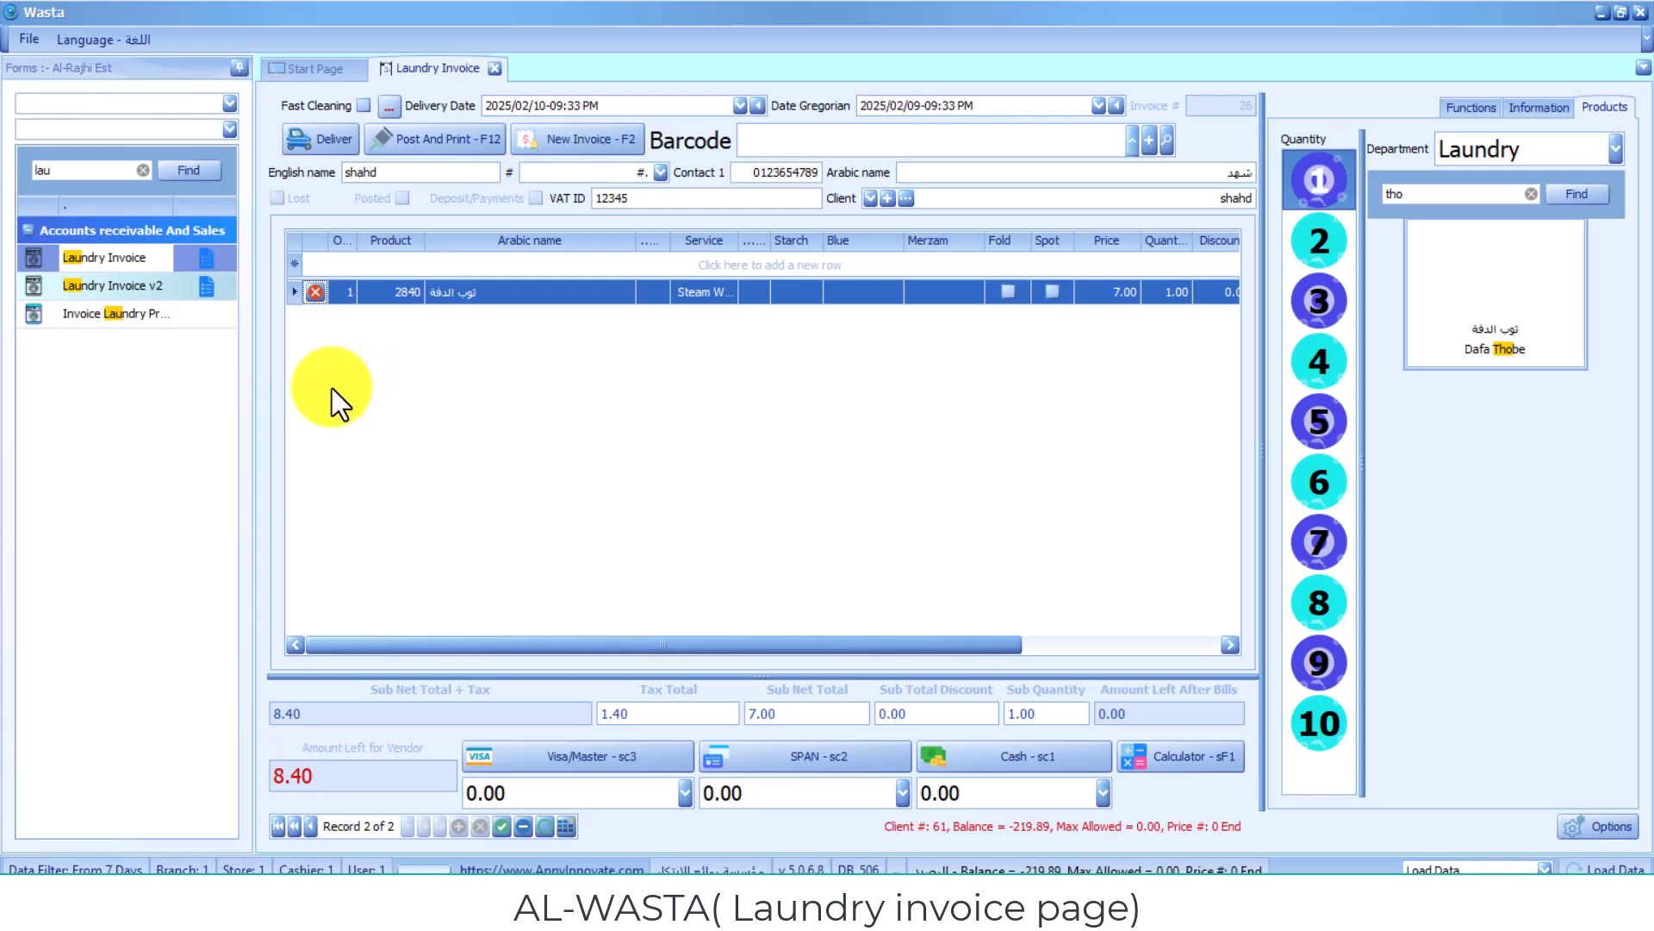
# Step: Enable Fast Cleaning for the invoice and add another Dafa Thobe with the steam service
pyautogui.click(363, 108)
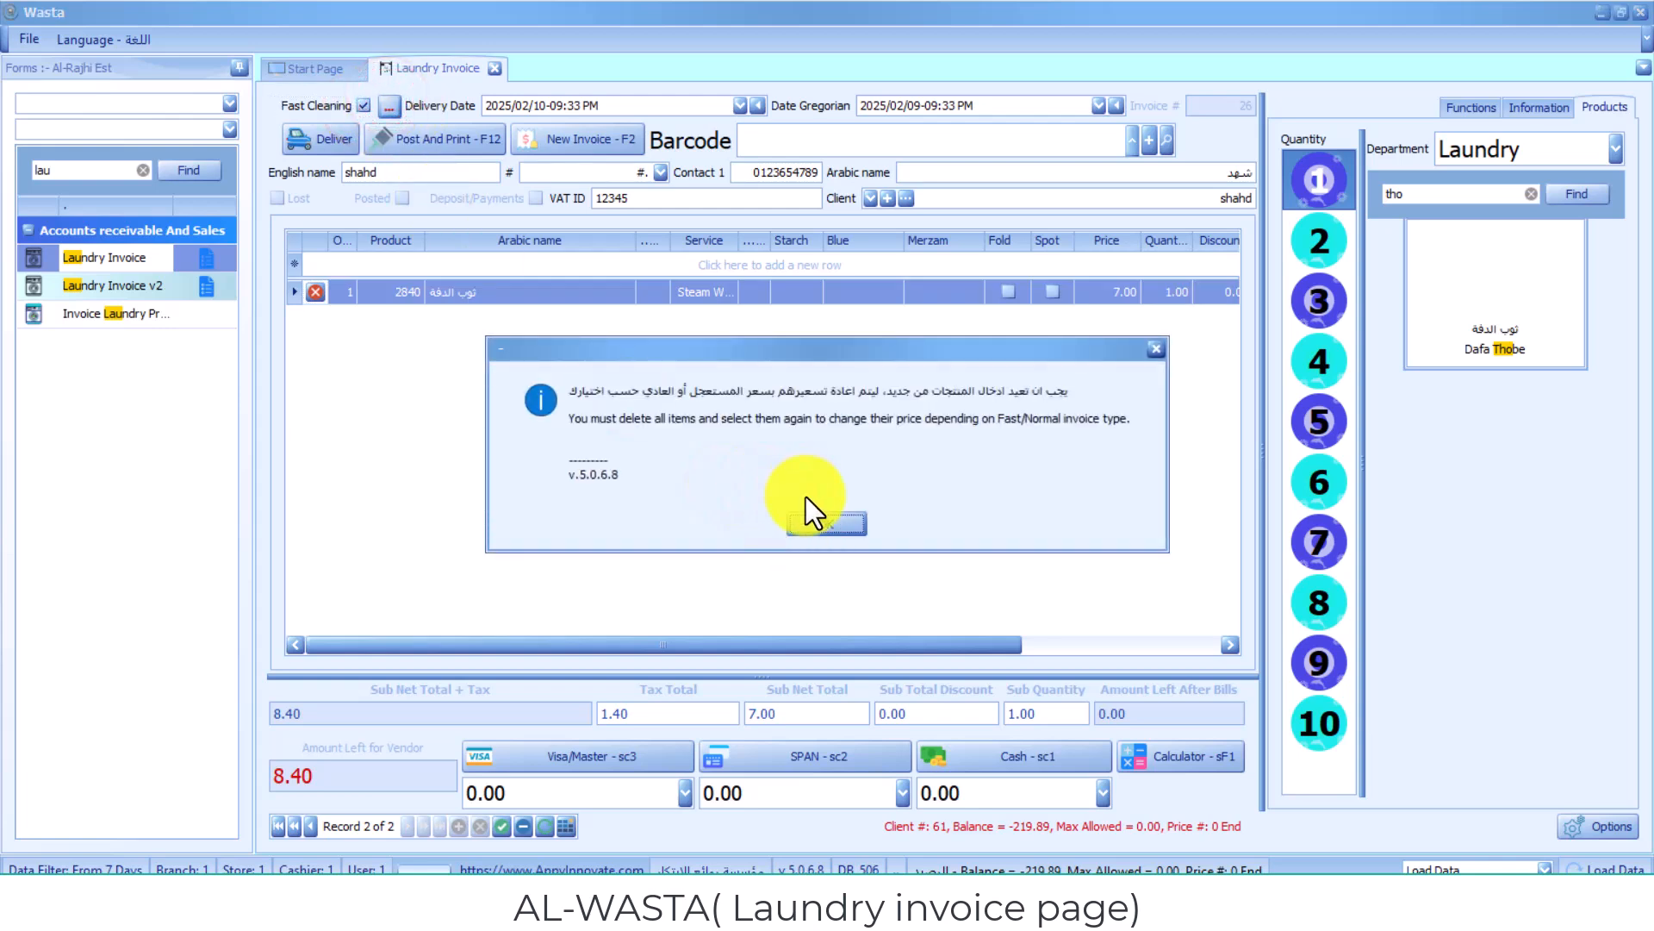
pyautogui.click(815, 522)
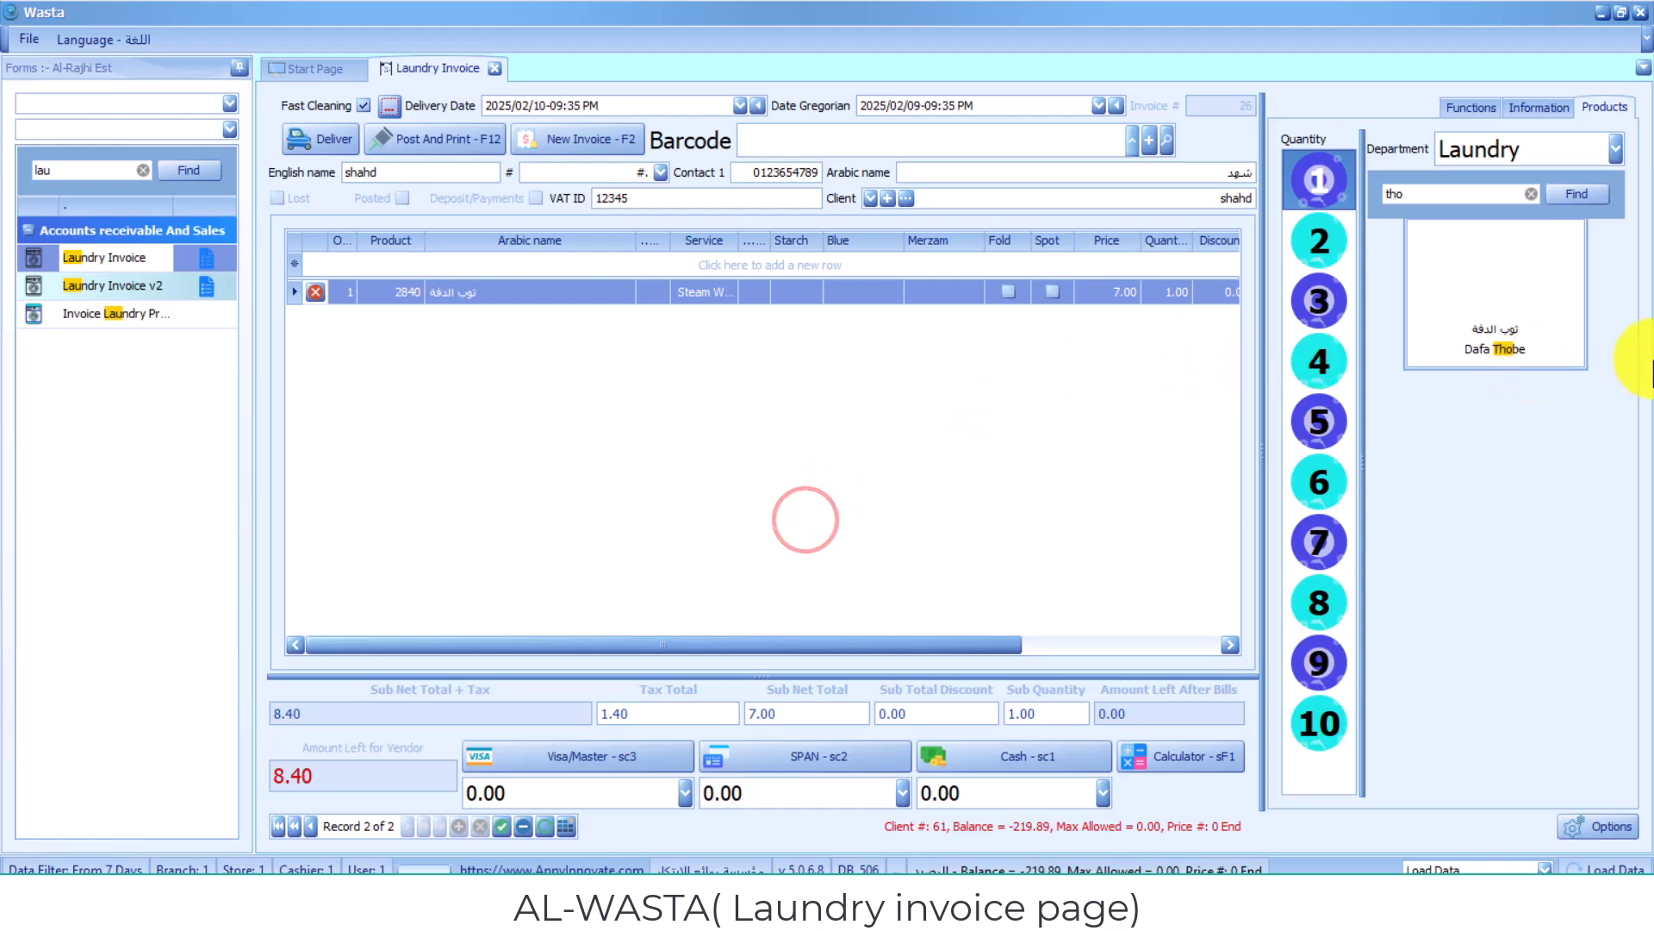
pyautogui.click(1541, 327)
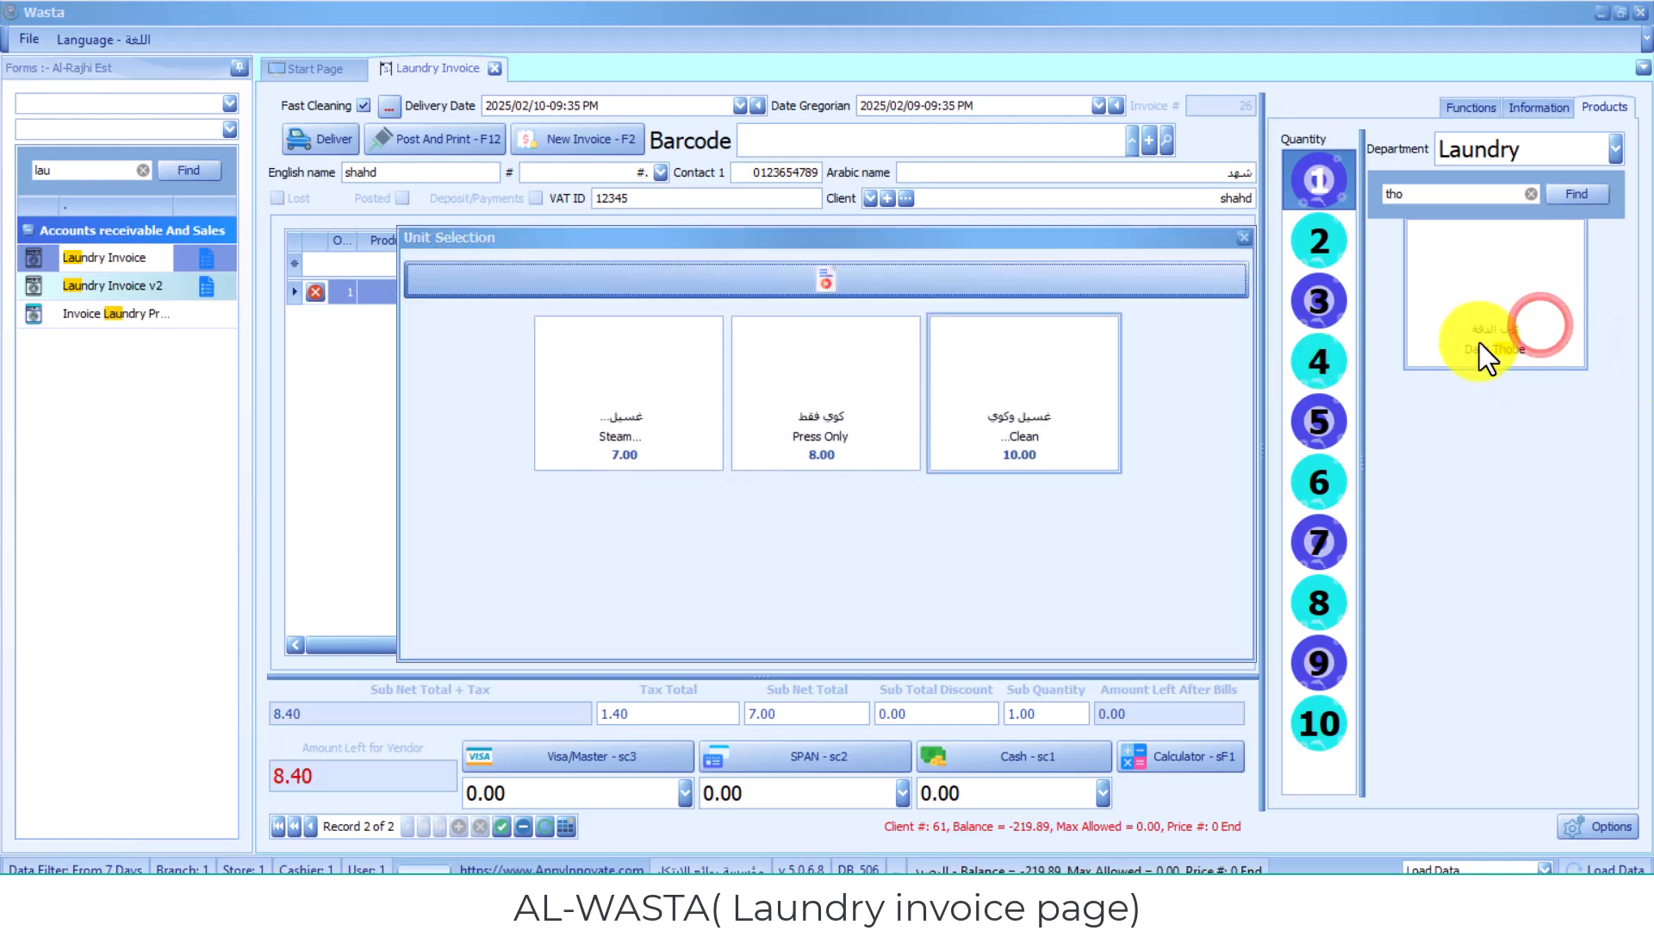
pyautogui.click(601, 363)
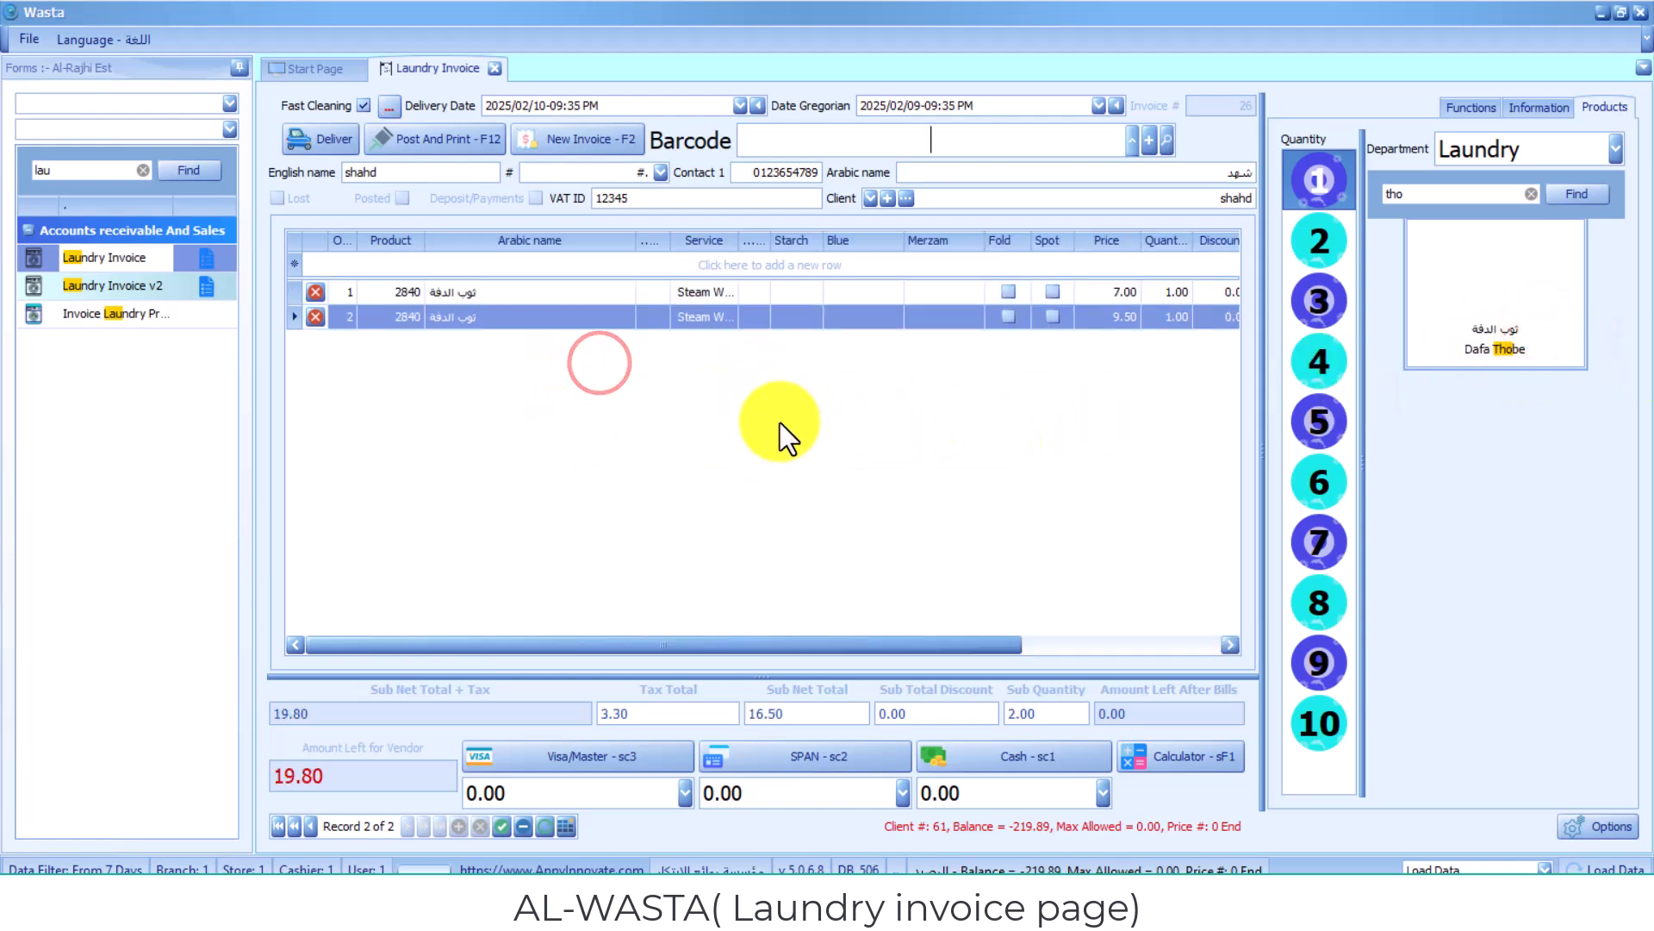
pyautogui.click(795, 379)
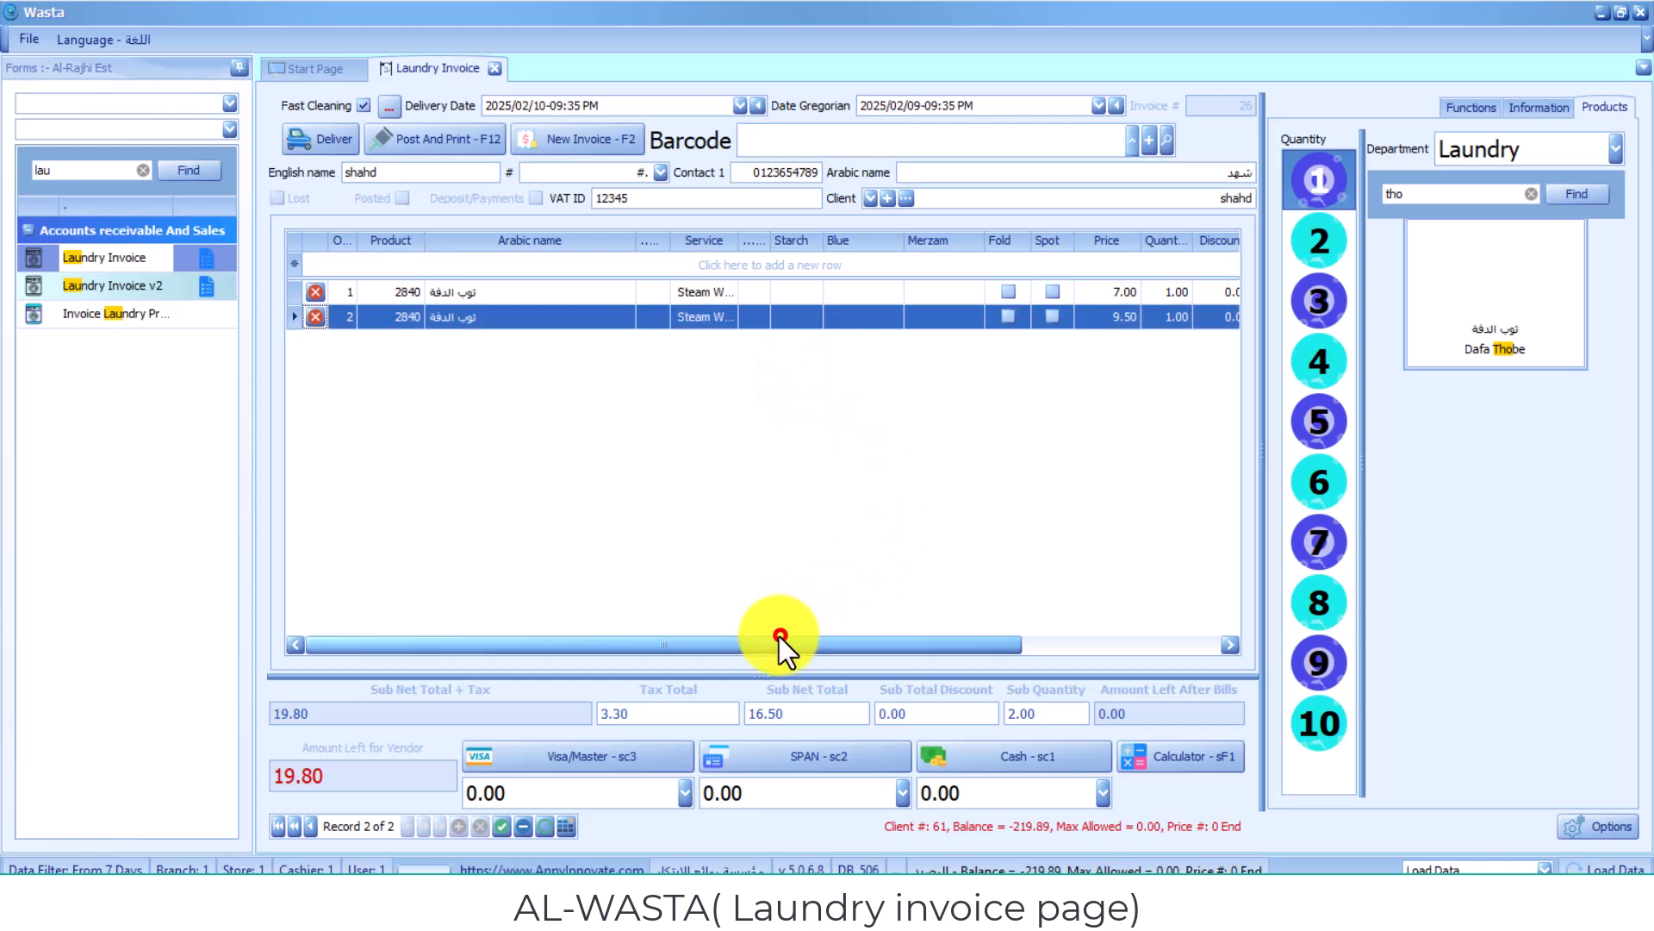
# Step: Examine the prices and taxes of the two thobe lines and the second line's Spot, Fold and Blue options
pyautogui.moveTo(780, 636); pyautogui.dragTo(883, 477)
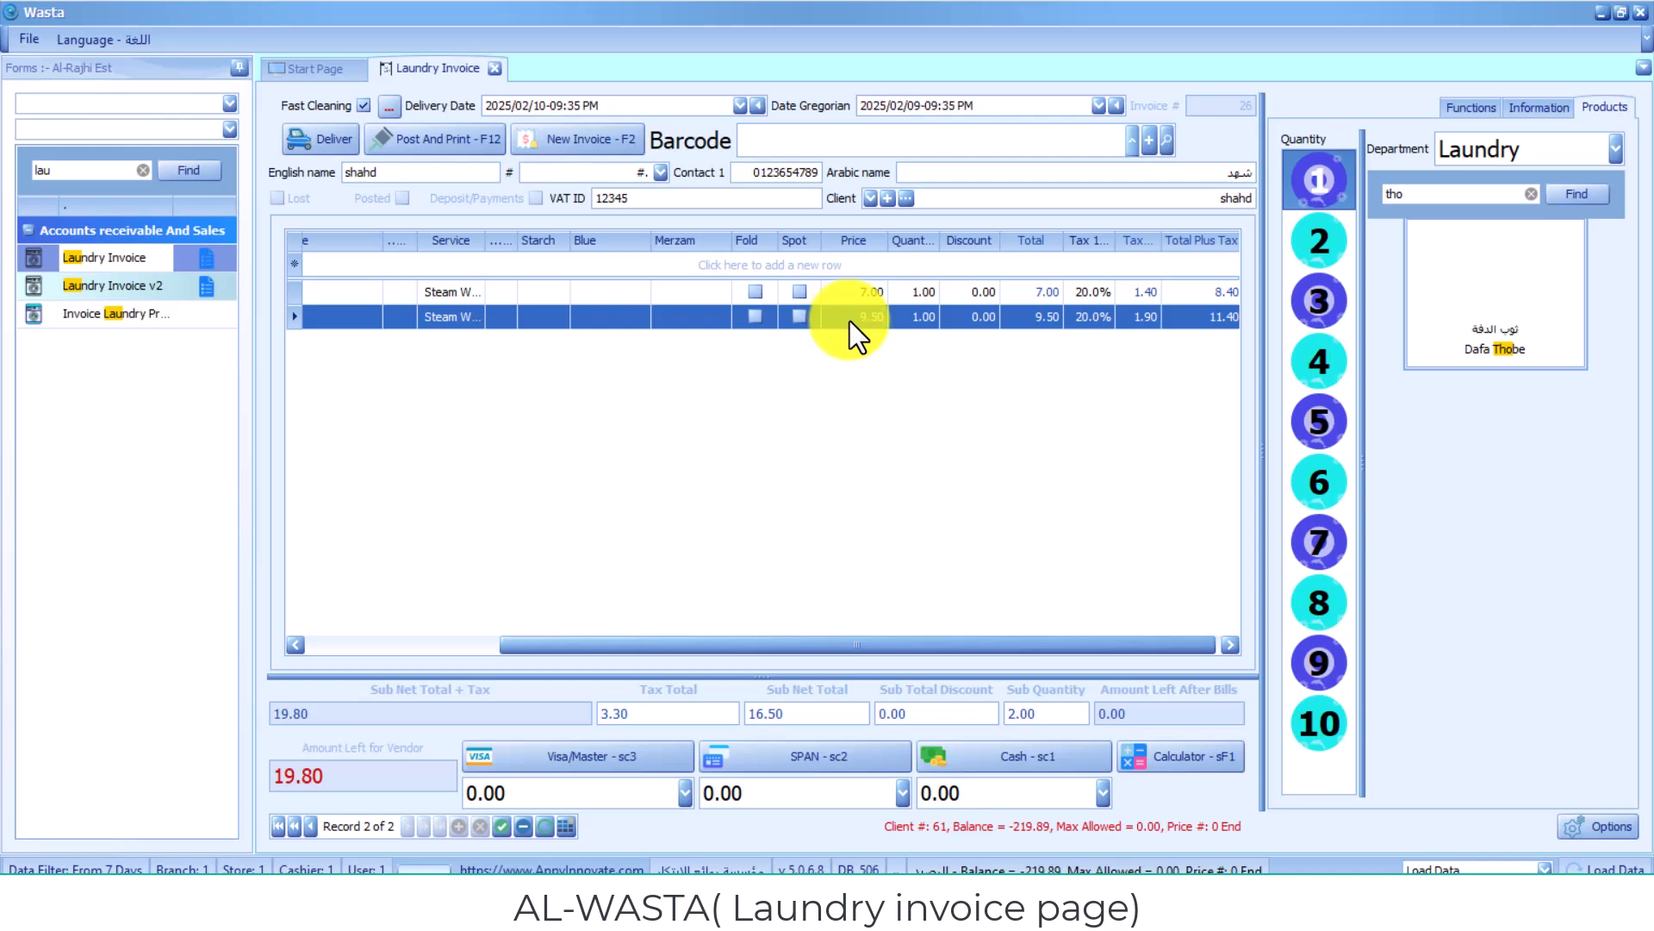
pyautogui.moveTo(849, 322)
pyautogui.mouseDown()
pyautogui.moveTo(880, 288)
pyautogui.moveTo(820, 325)
pyautogui.mouseUp()
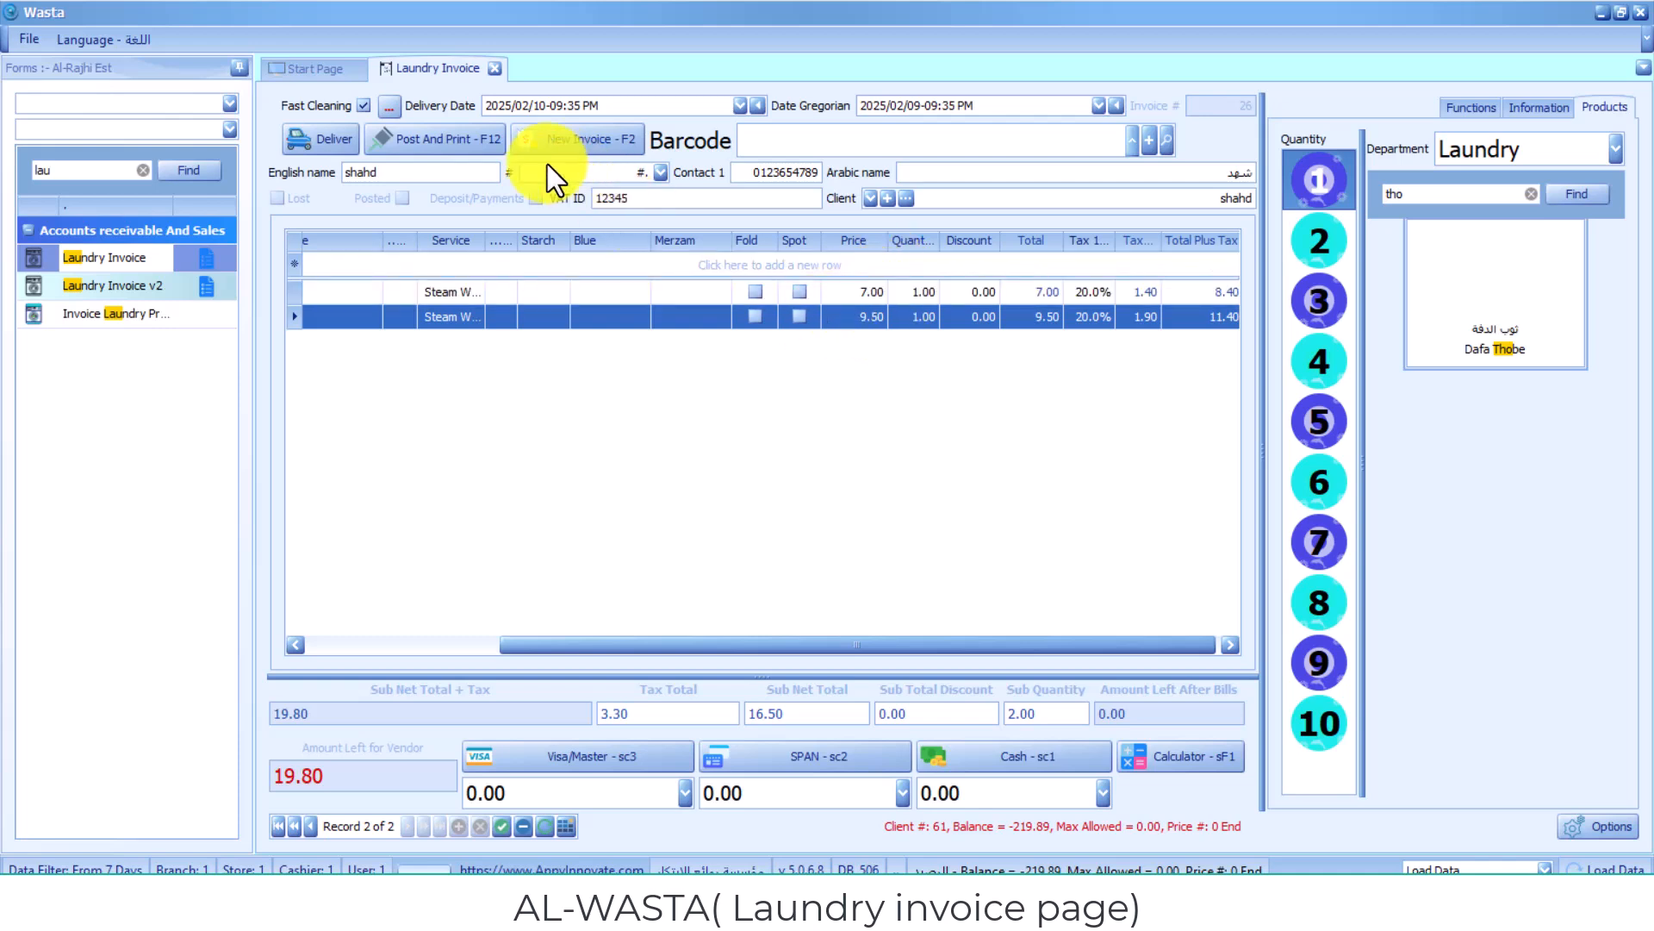
pyautogui.click(912, 144)
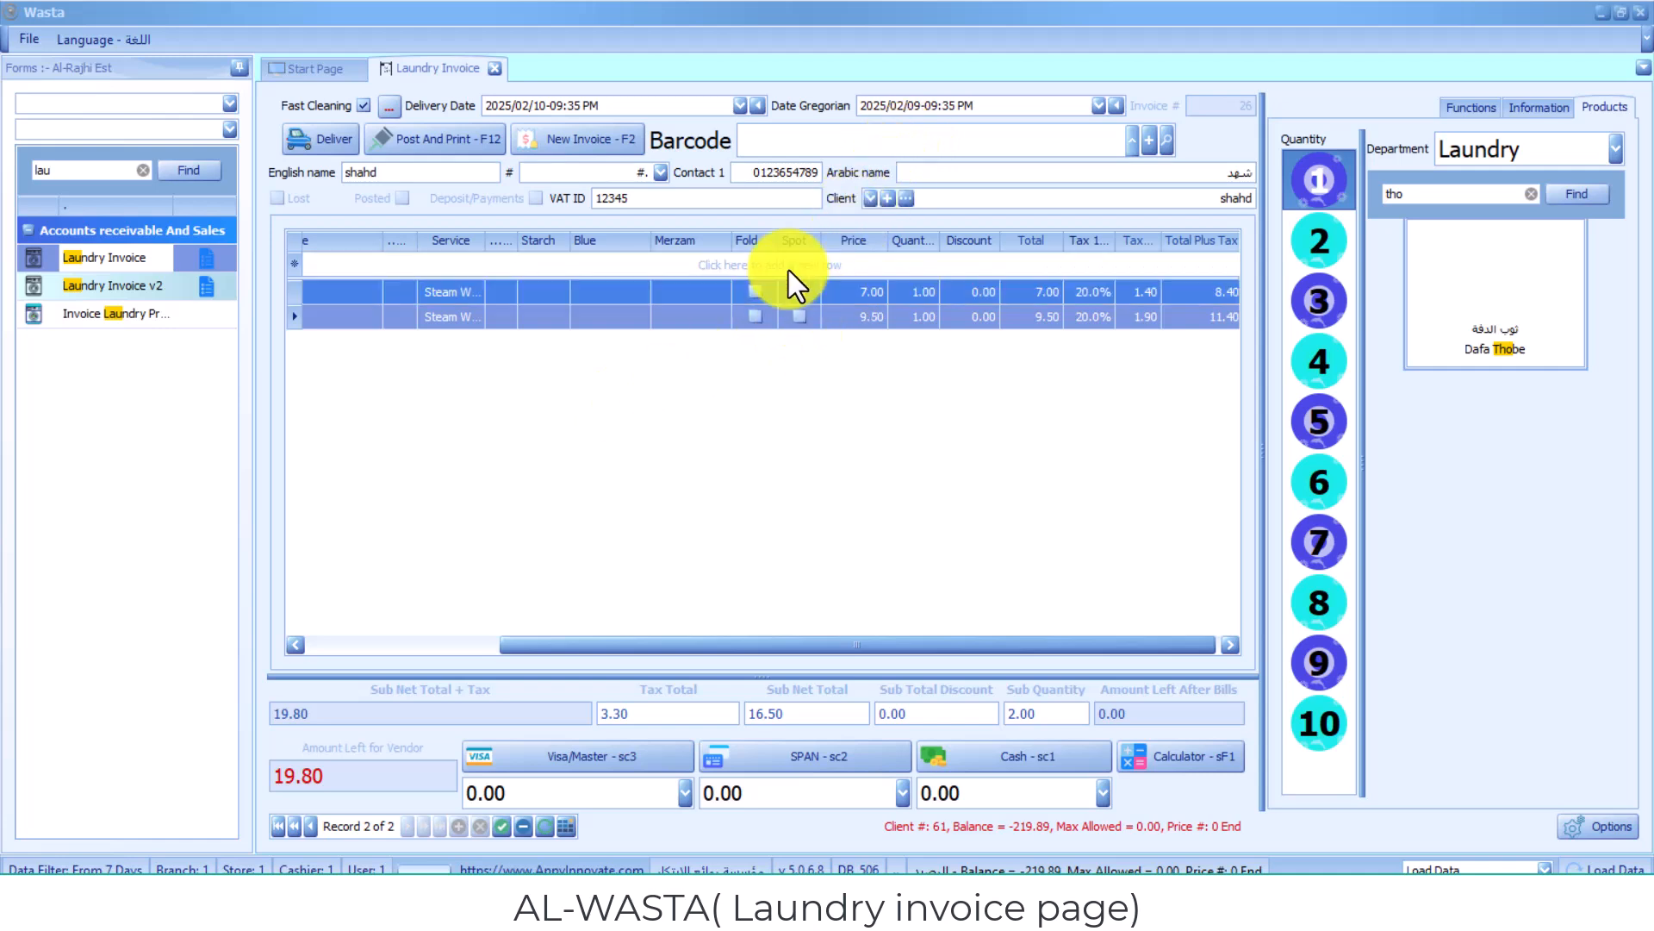
pyautogui.click(793, 320)
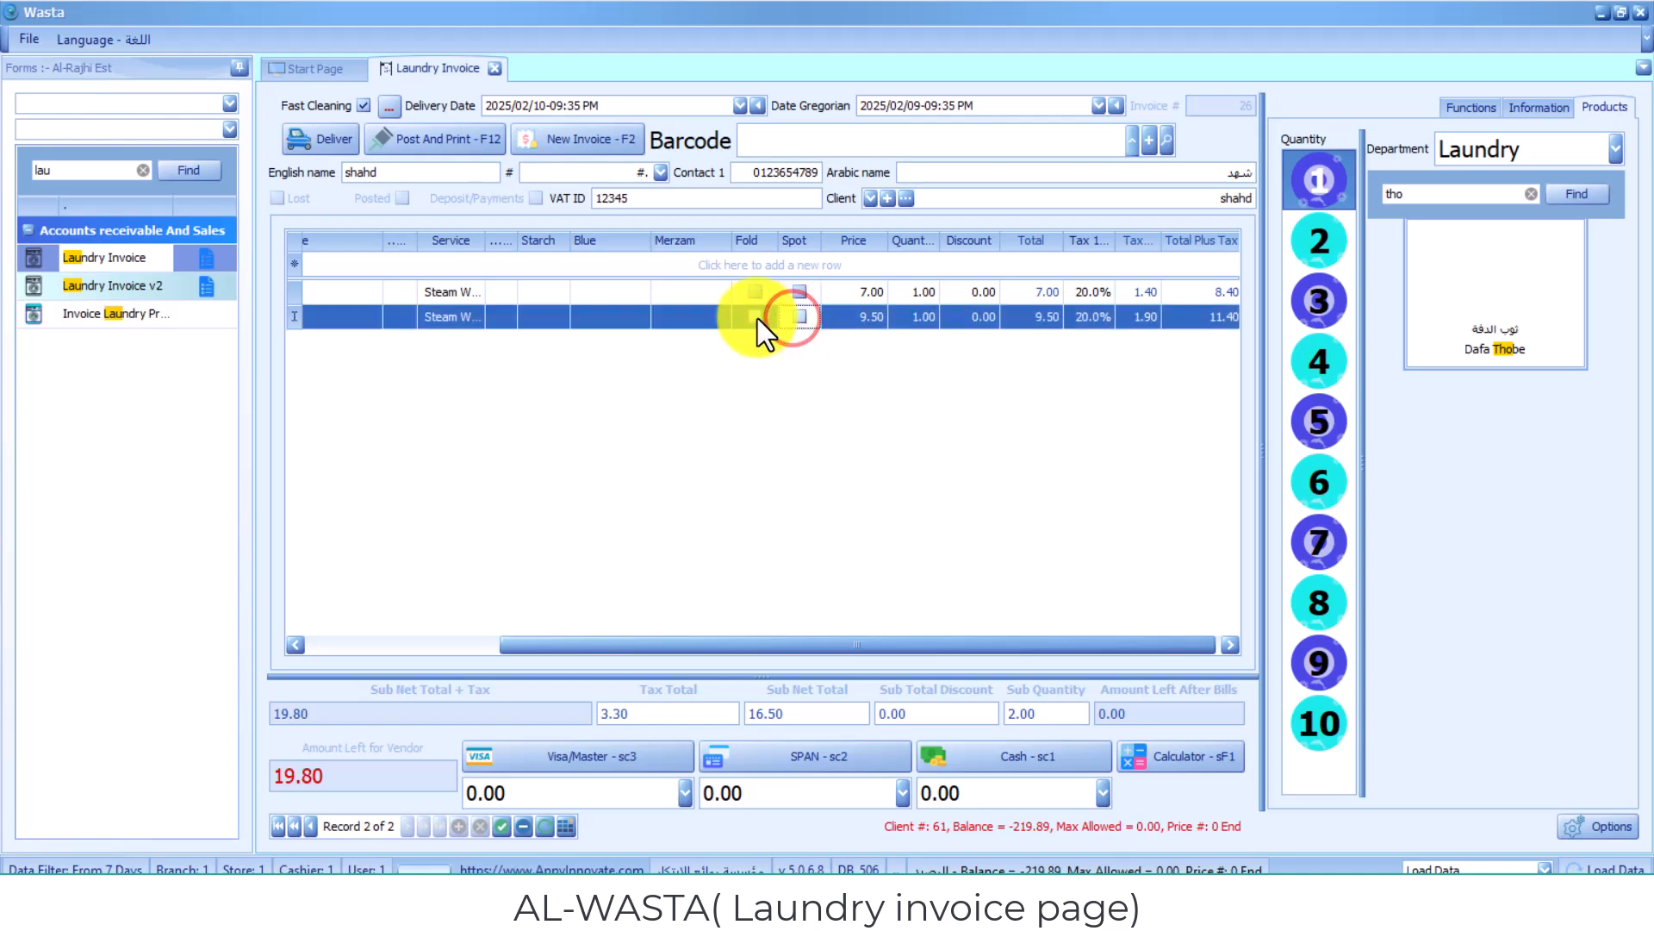
pyautogui.click(757, 319)
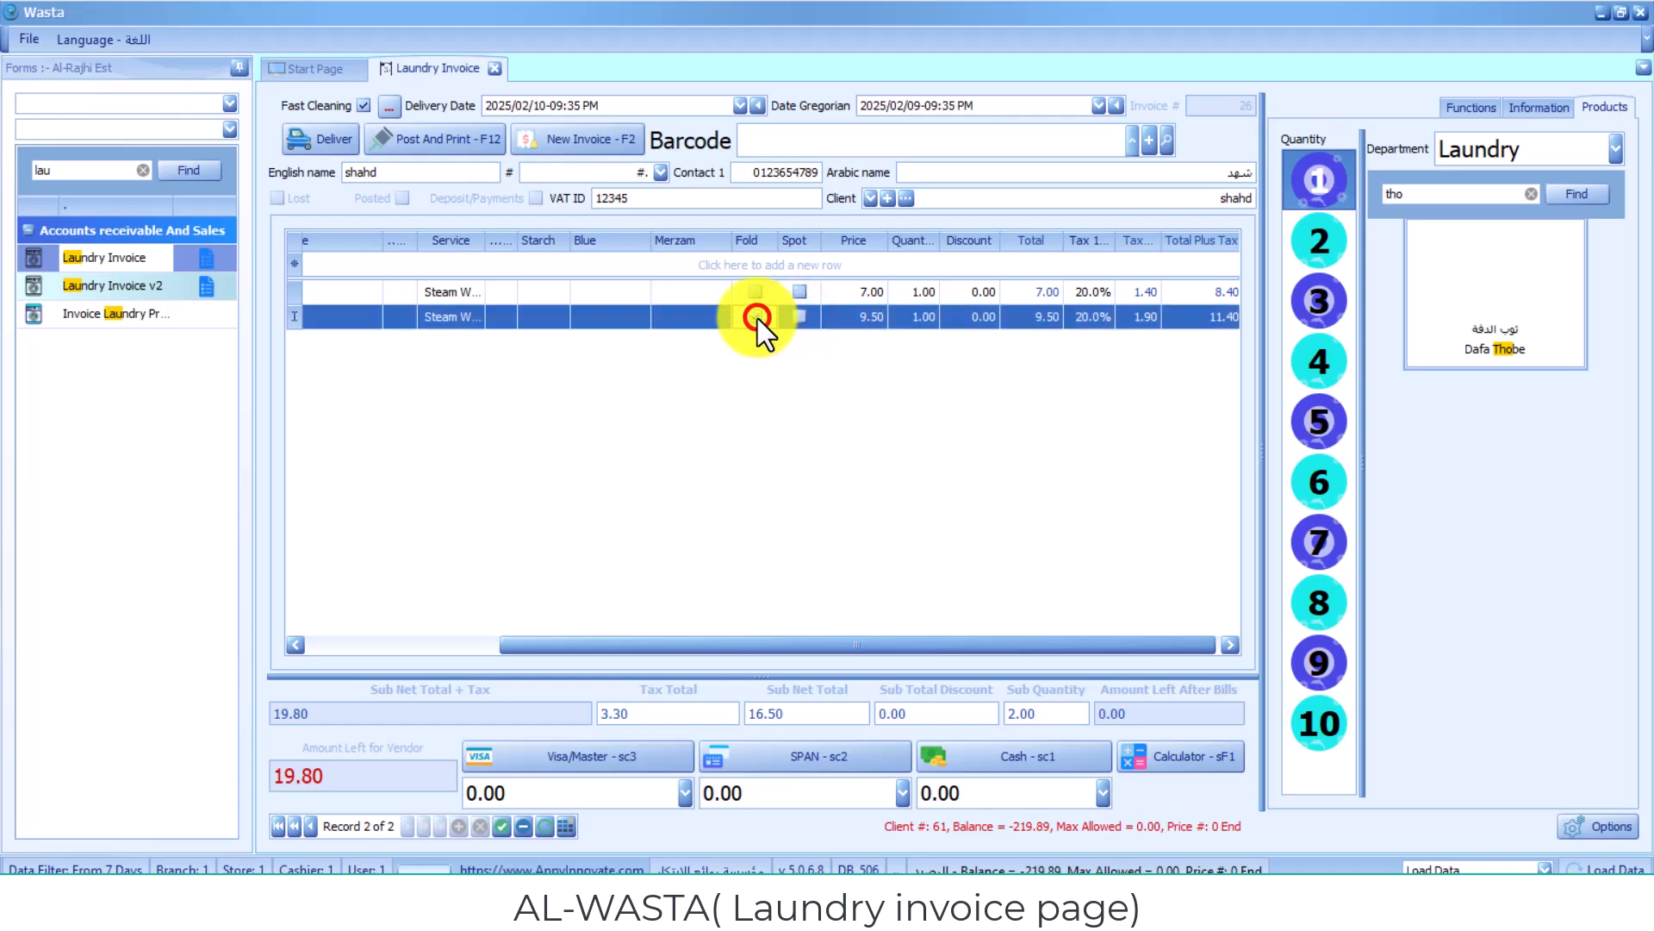
pyautogui.click(581, 319)
pyautogui.click(581, 317)
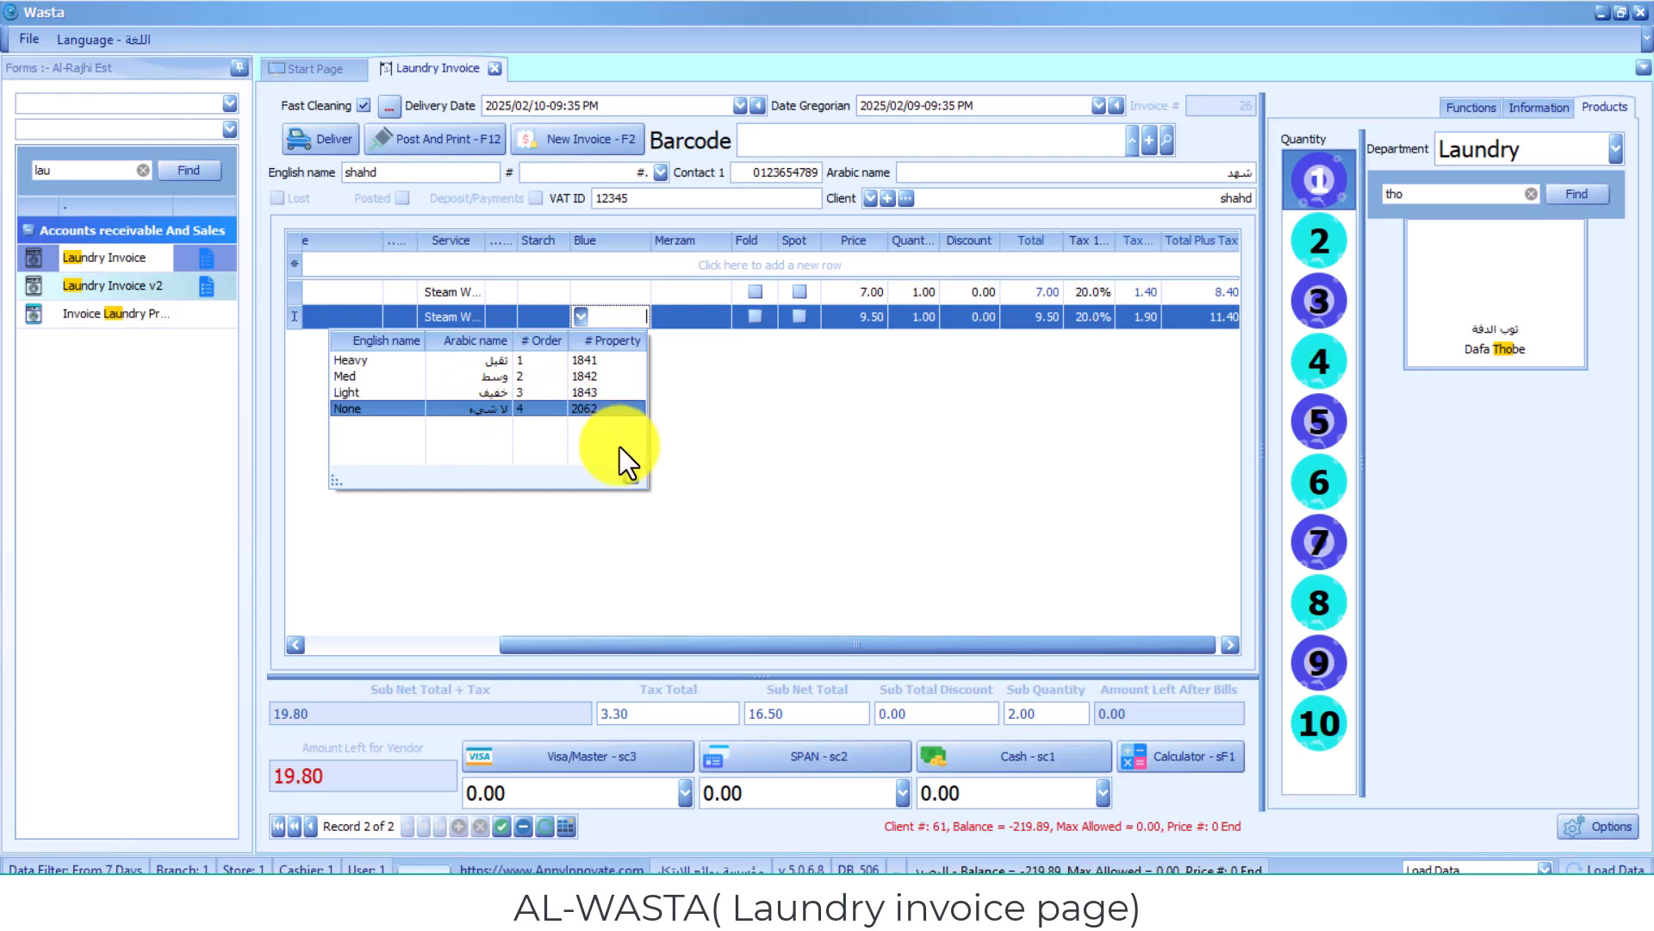
pyautogui.click(782, 463)
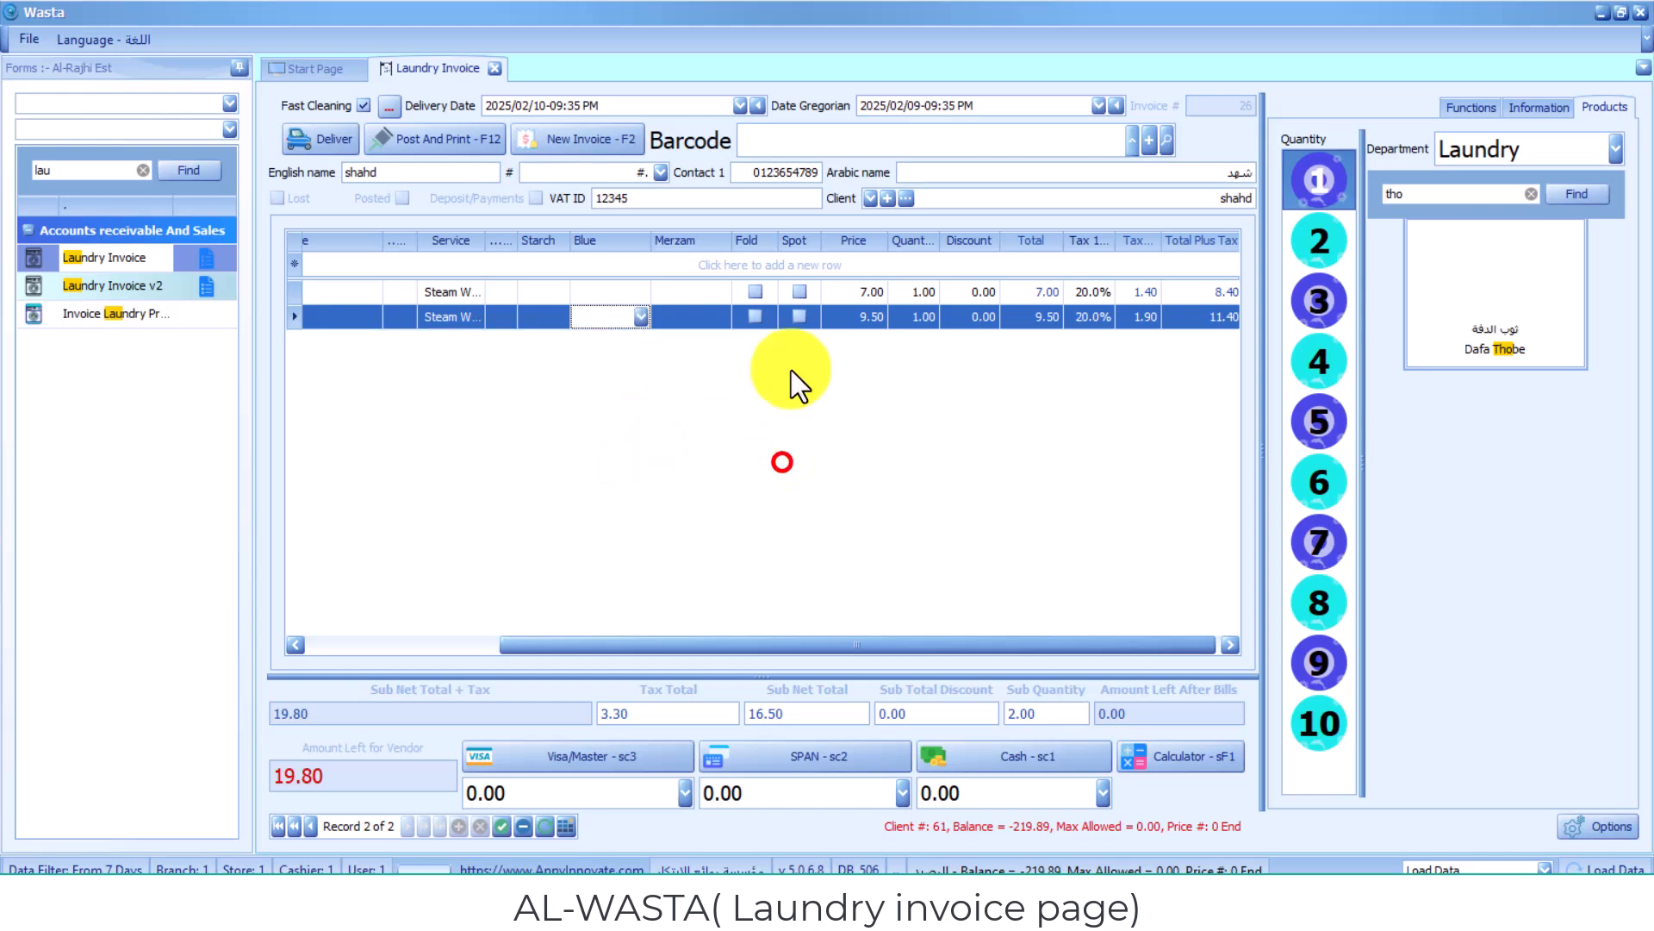
# Step: Review the available Merzam choices for the second thobe line without selecting one
pyautogui.click(911, 154)
pyautogui.click(722, 317)
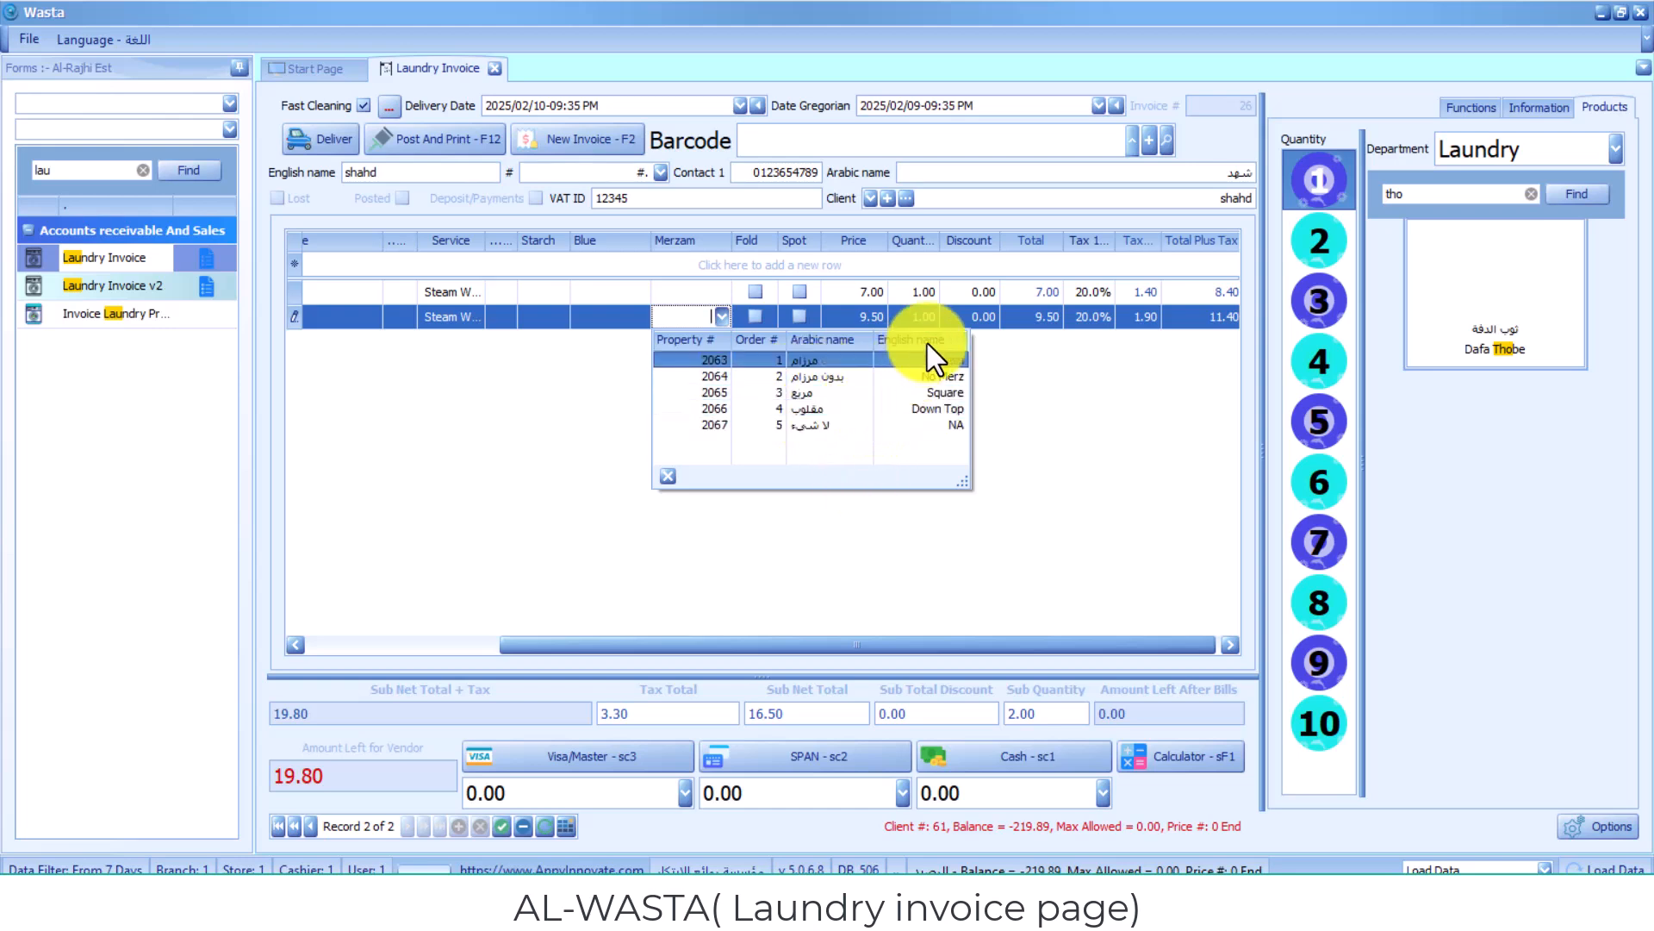
pyautogui.click(922, 146)
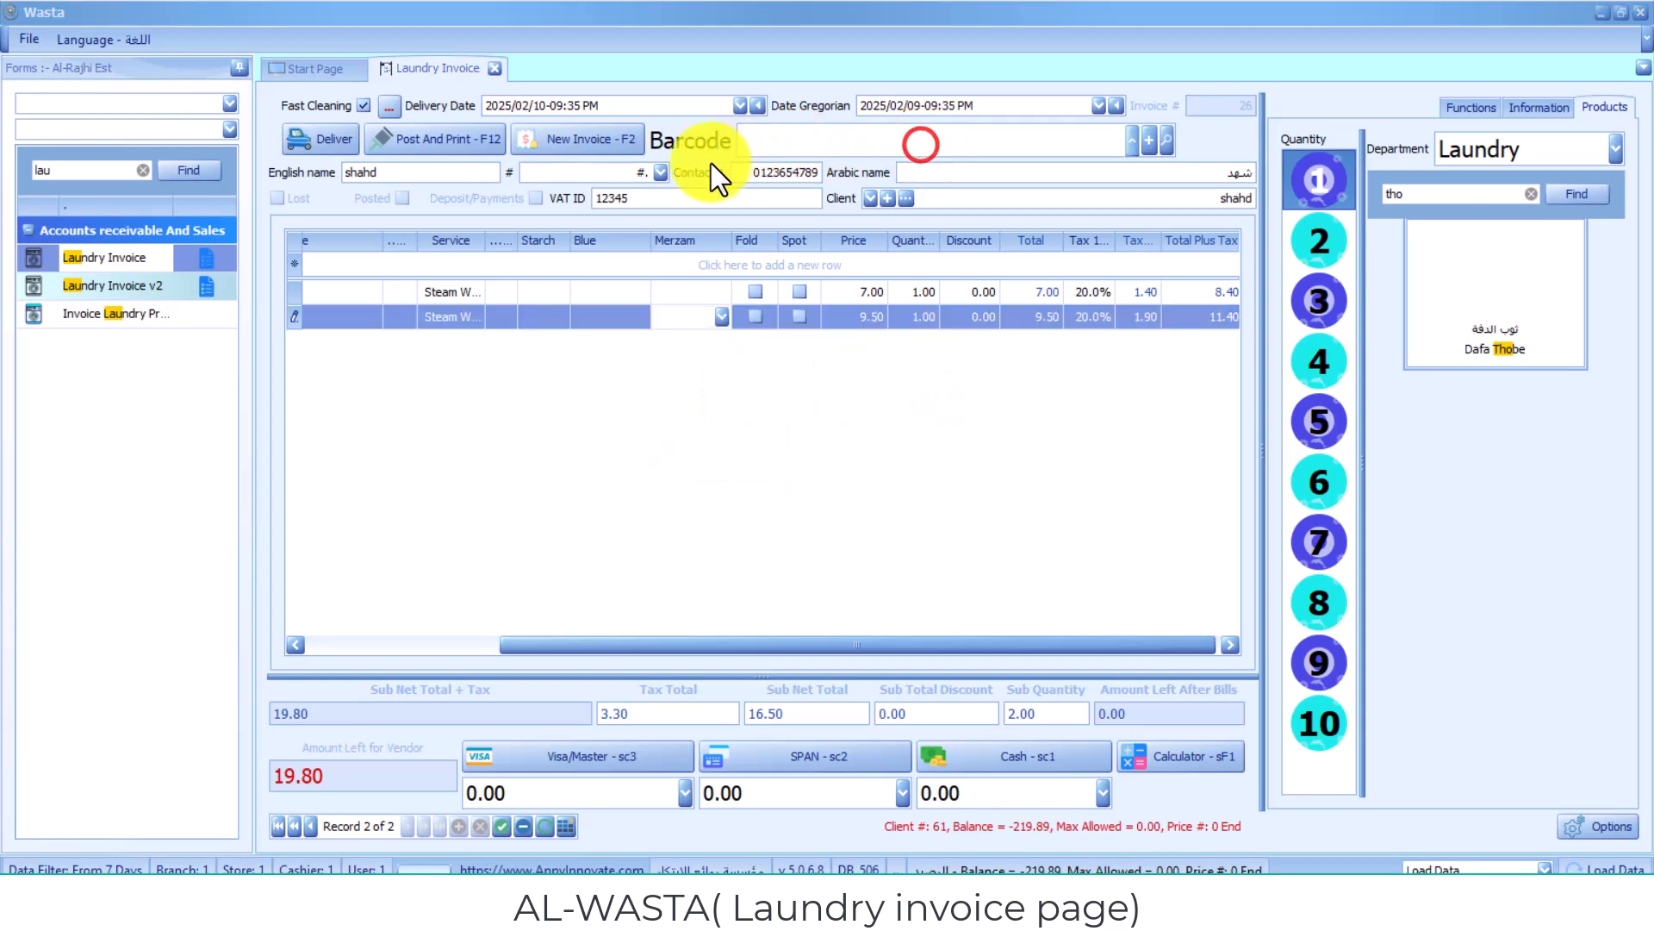
pyautogui.click(545, 127)
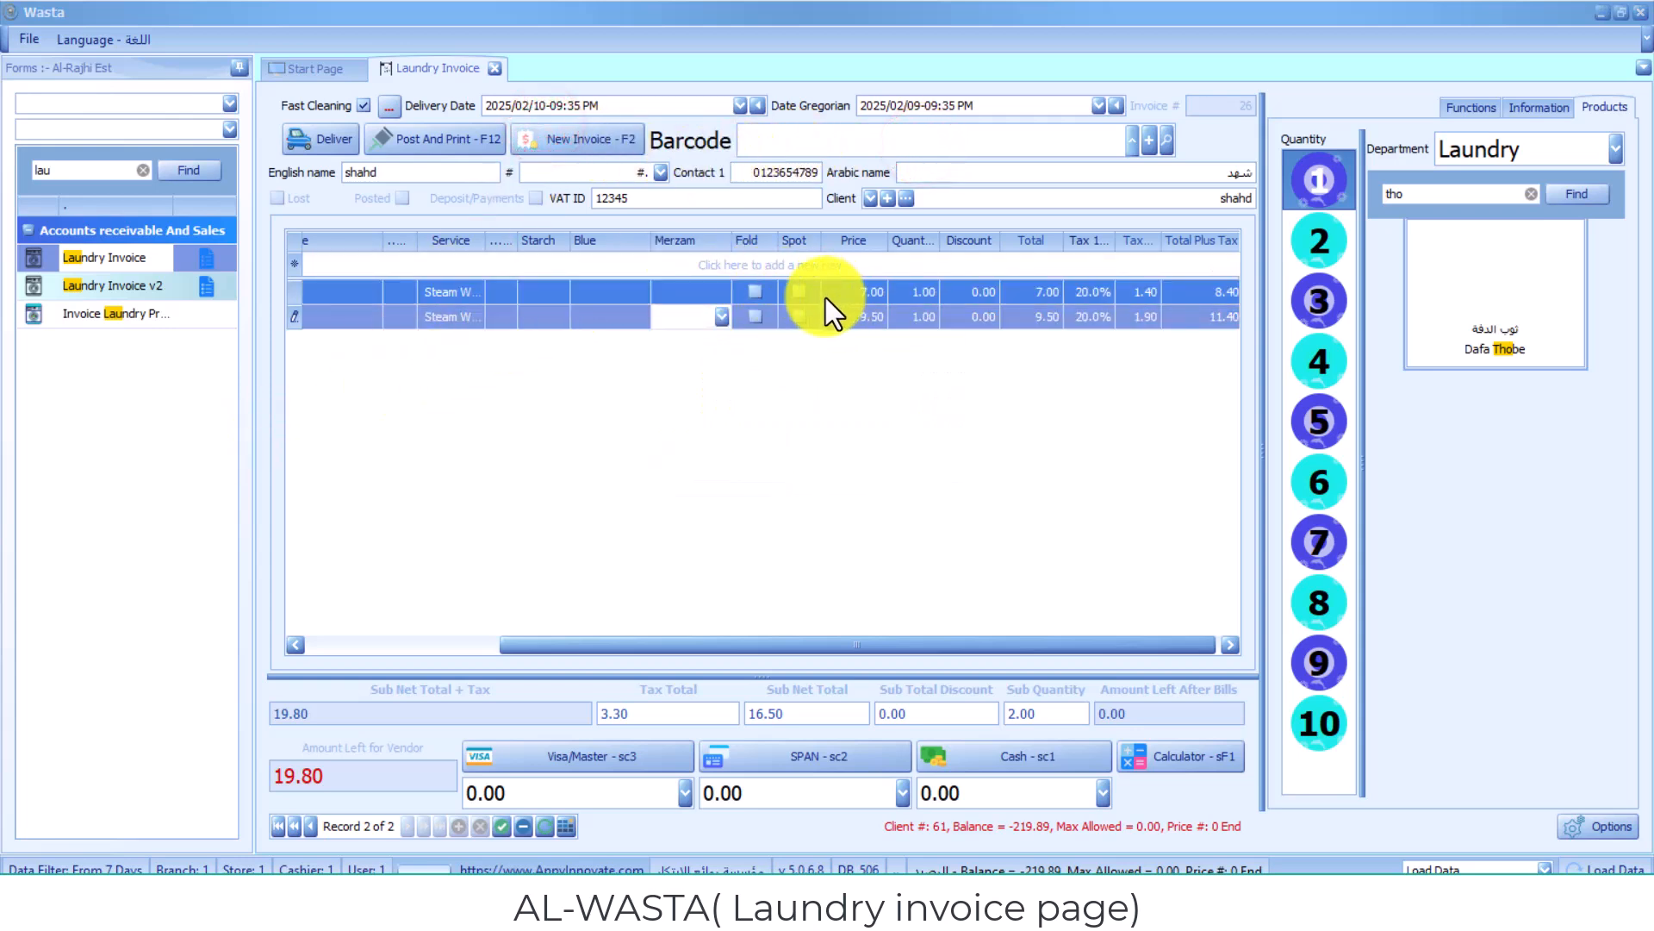
# Step: Enable the Spot option on the first thobe line and the Fold option on the second
pyautogui.click(800, 295)
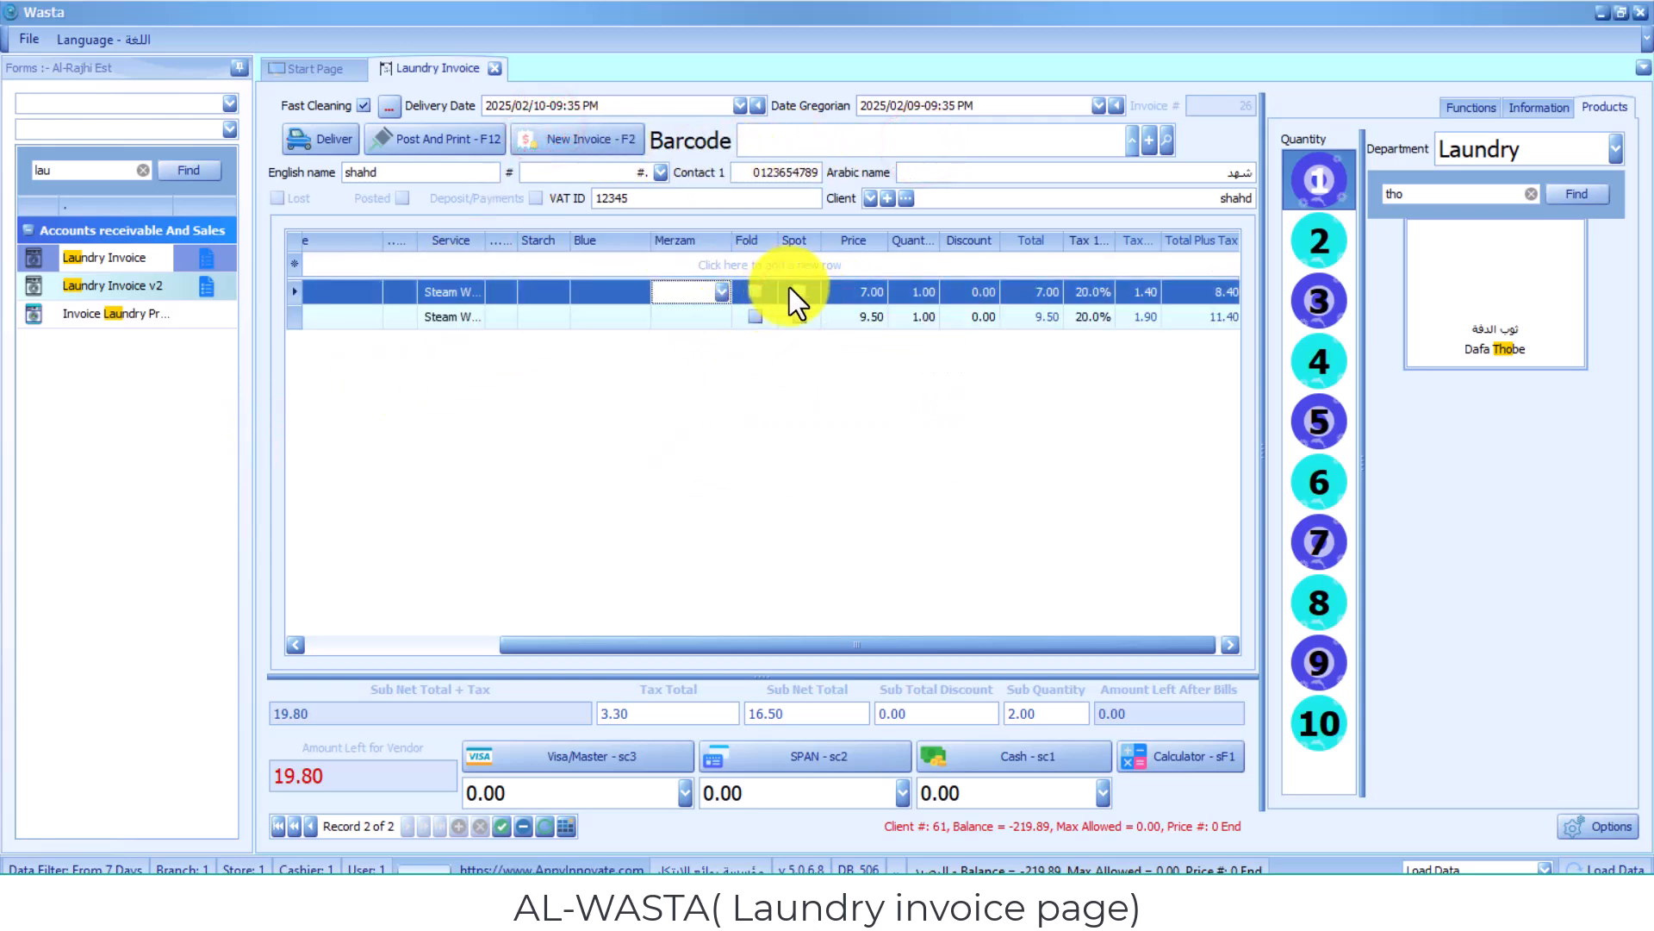
pyautogui.click(791, 288)
pyautogui.click(759, 320)
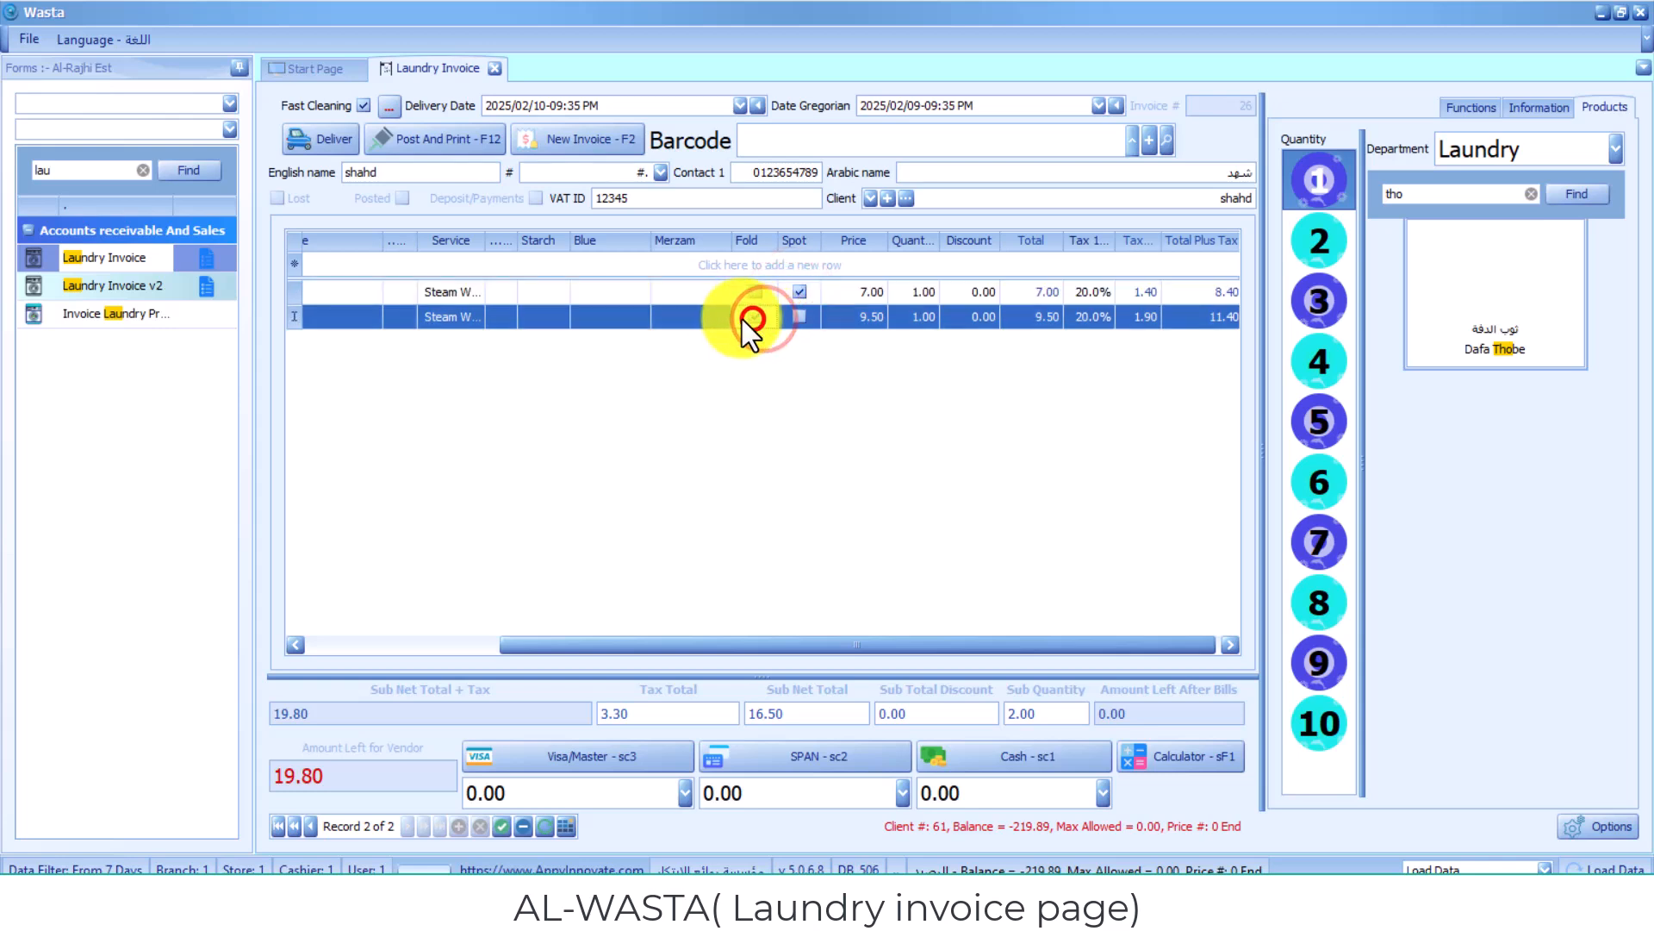
# Step: Set the second thobe line's Merzam to Square and its Starch to Heavy
pyautogui.click(701, 316)
pyautogui.click(723, 319)
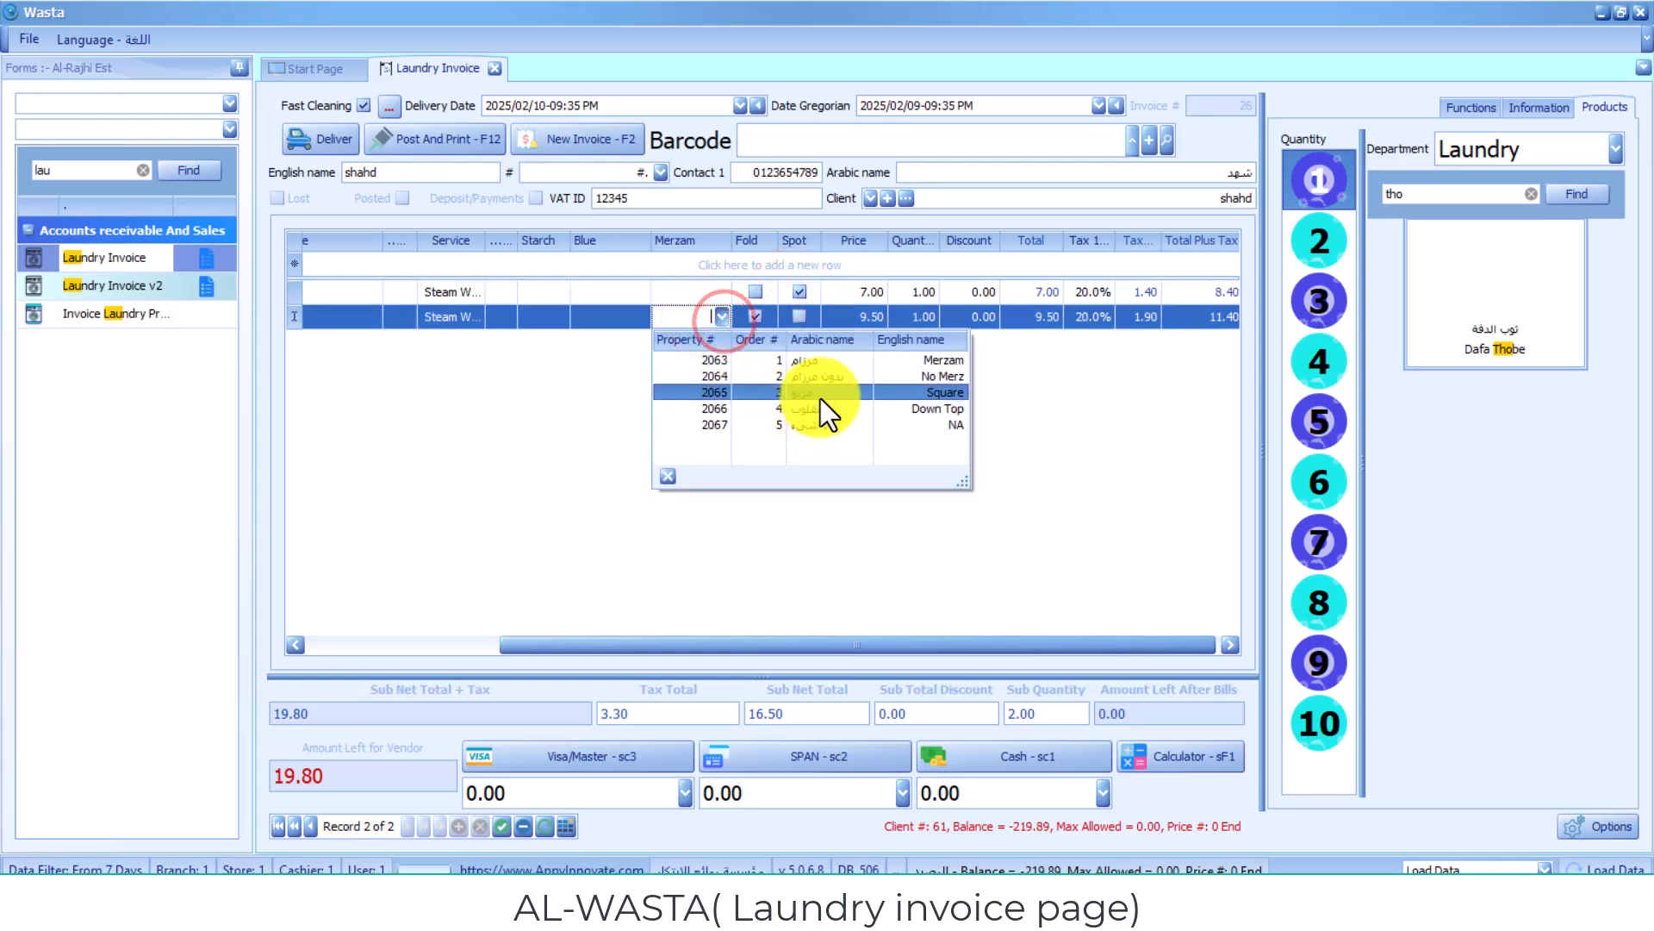
pyautogui.click(821, 394)
pyautogui.click(608, 335)
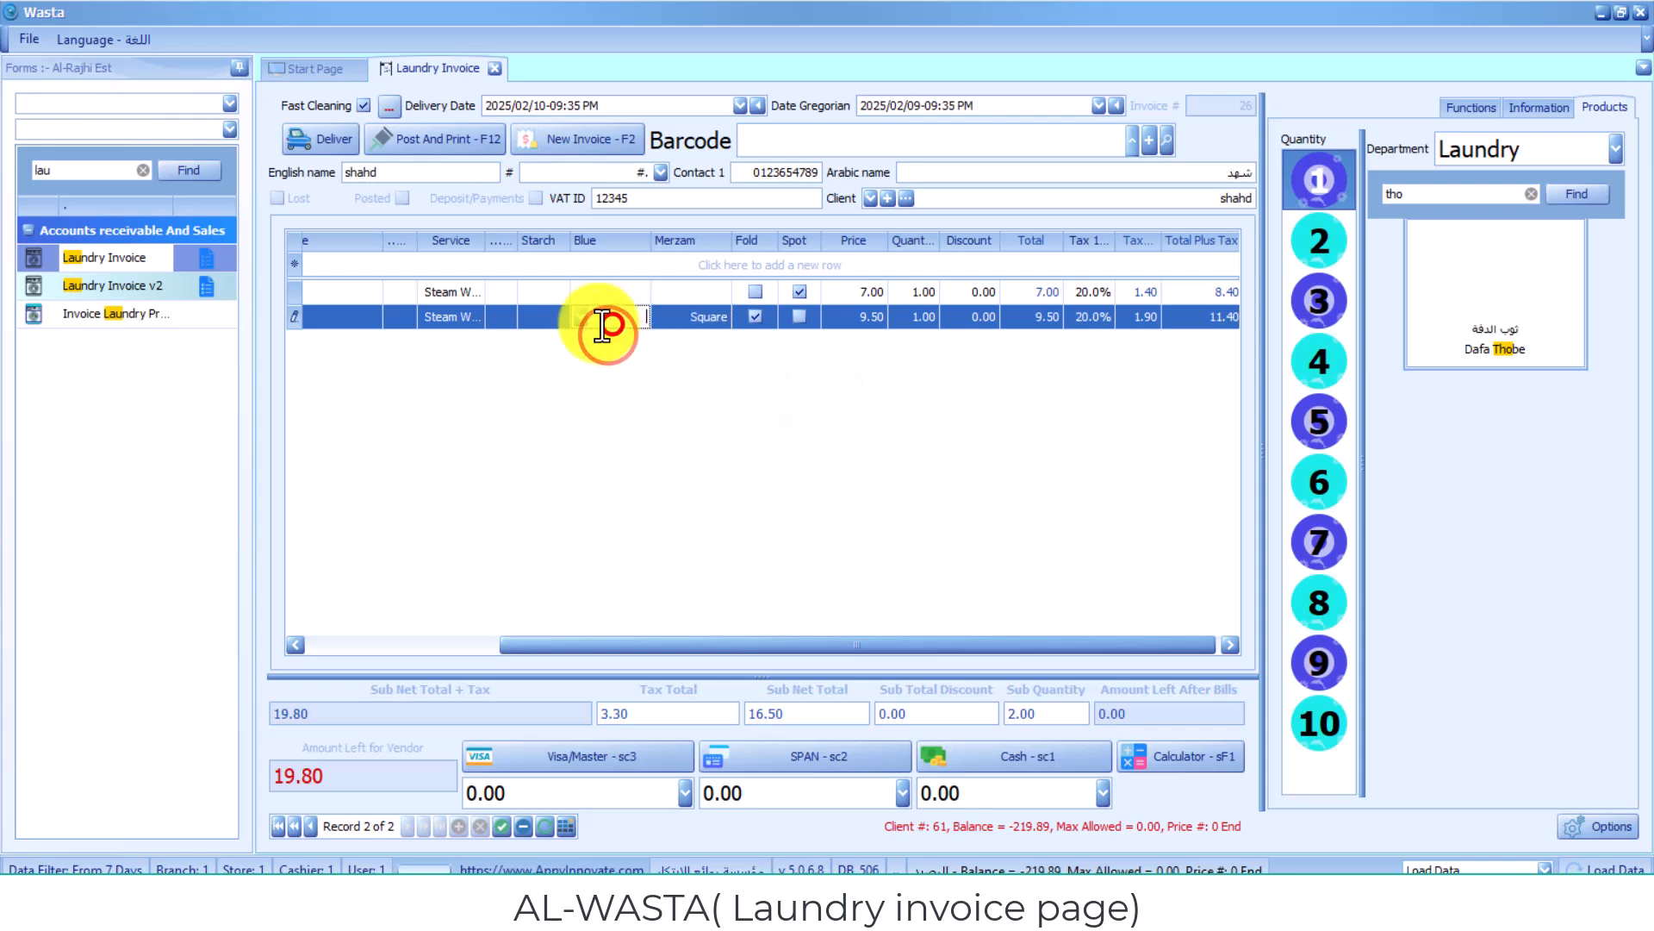
pyautogui.click(550, 324)
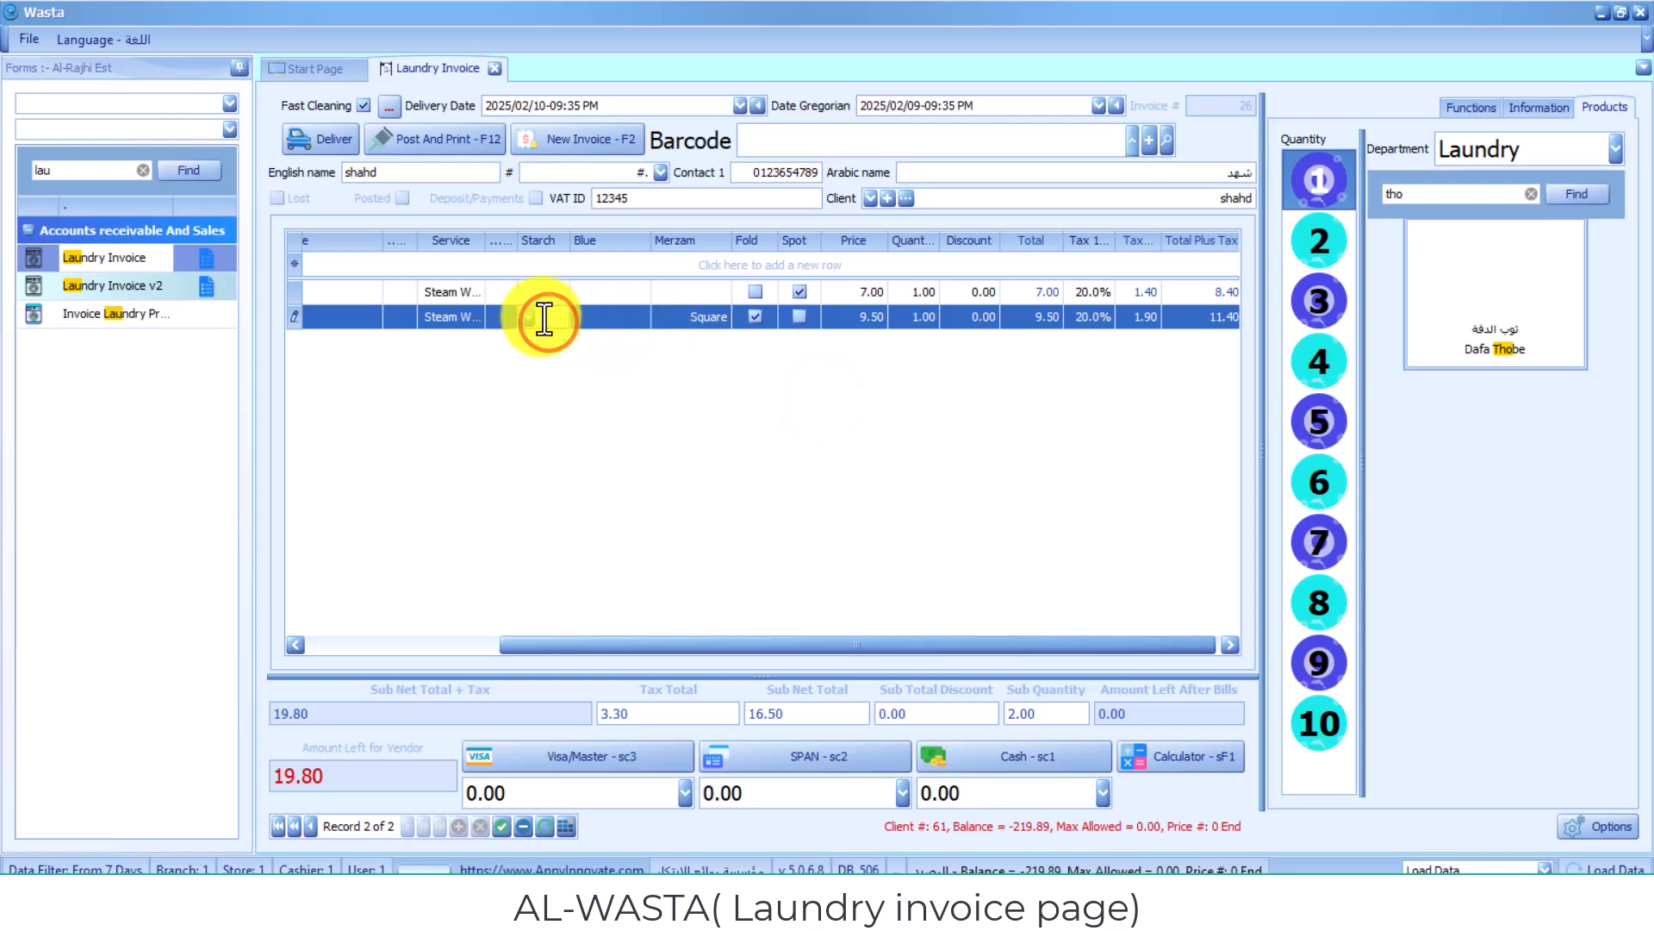
pyautogui.click(529, 317)
pyautogui.click(516, 356)
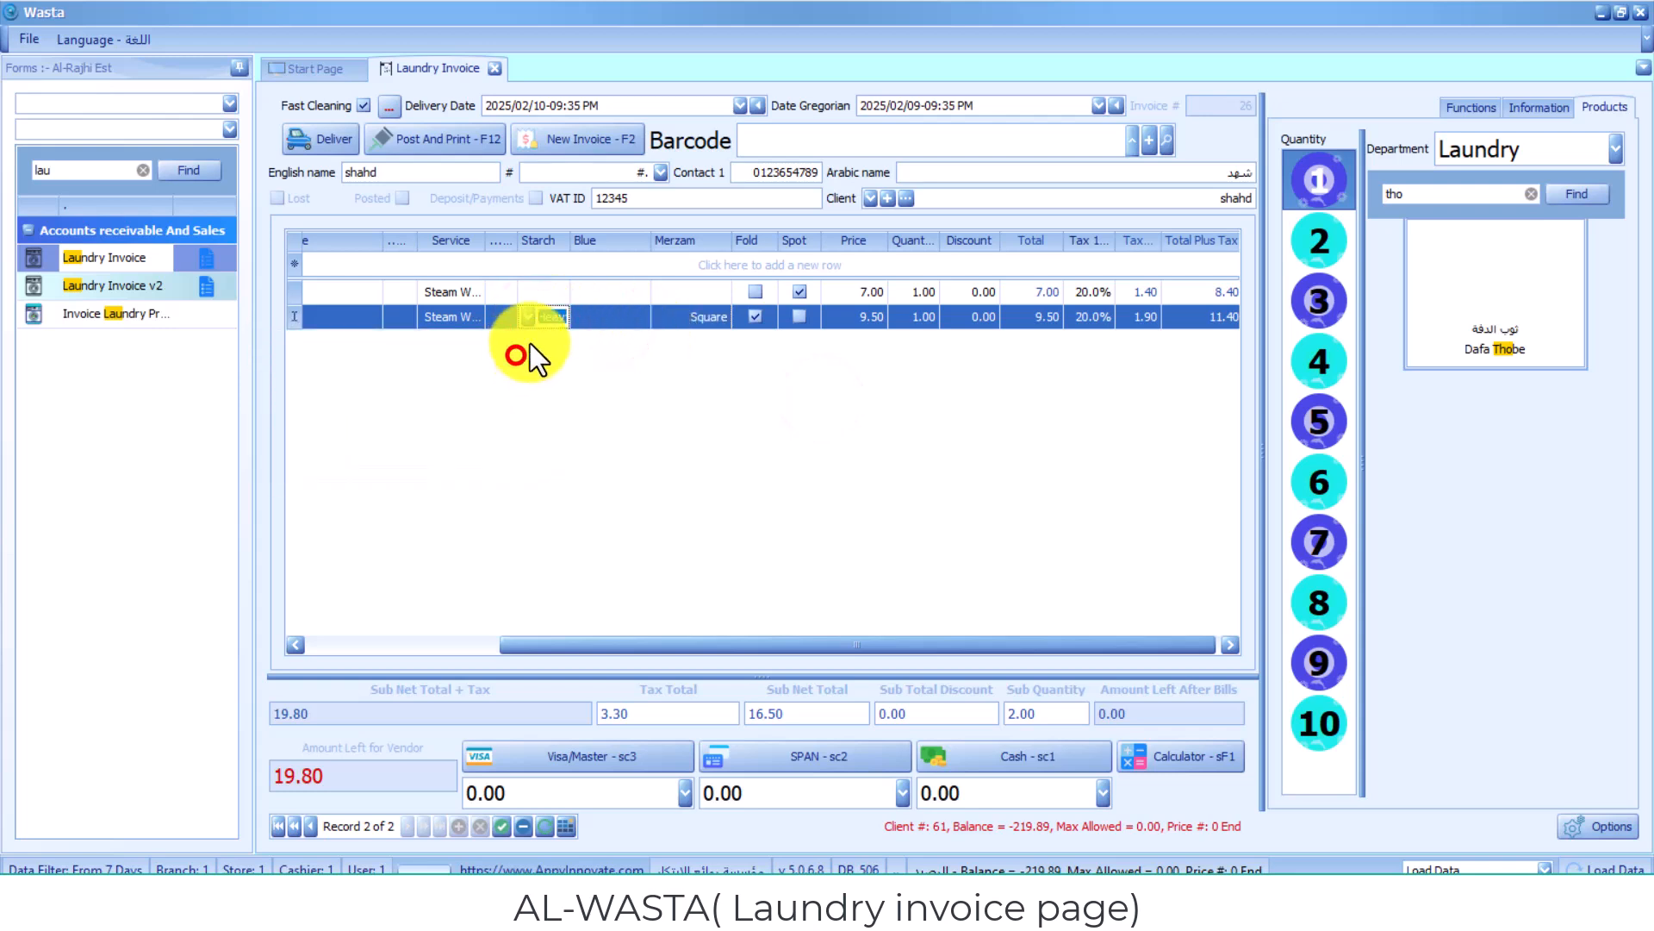
# Step: Set the first thobe line's Blue option to Light
pyautogui.click(575, 296)
pyautogui.click(630, 291)
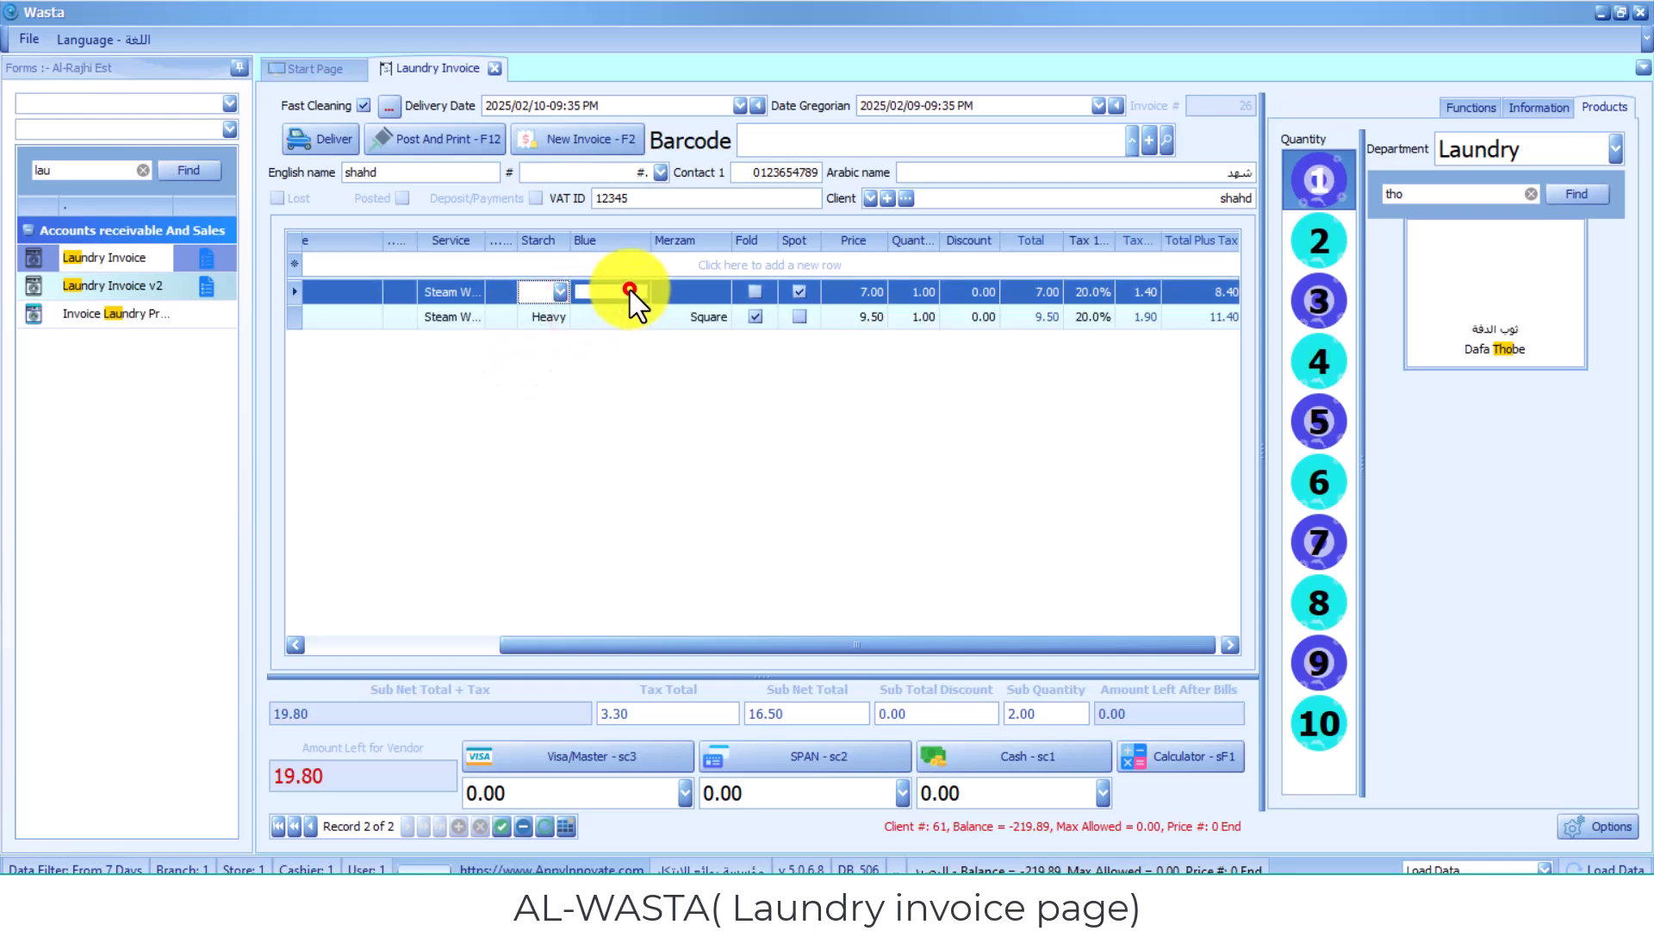
pyautogui.click(581, 294)
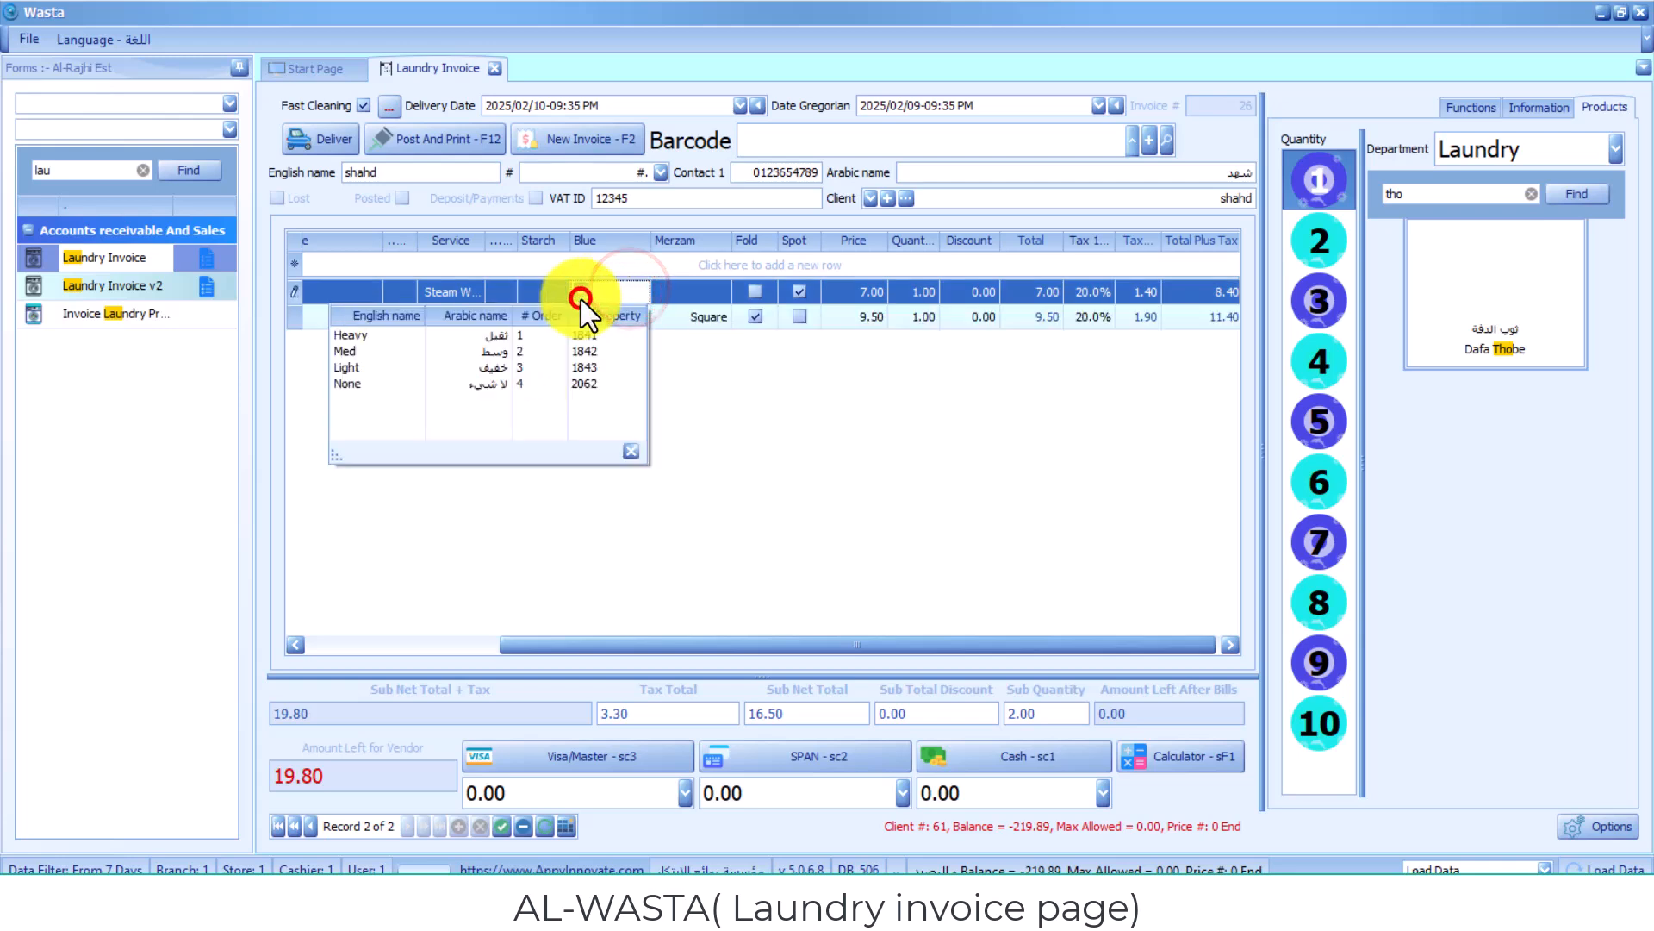
pyautogui.click(566, 365)
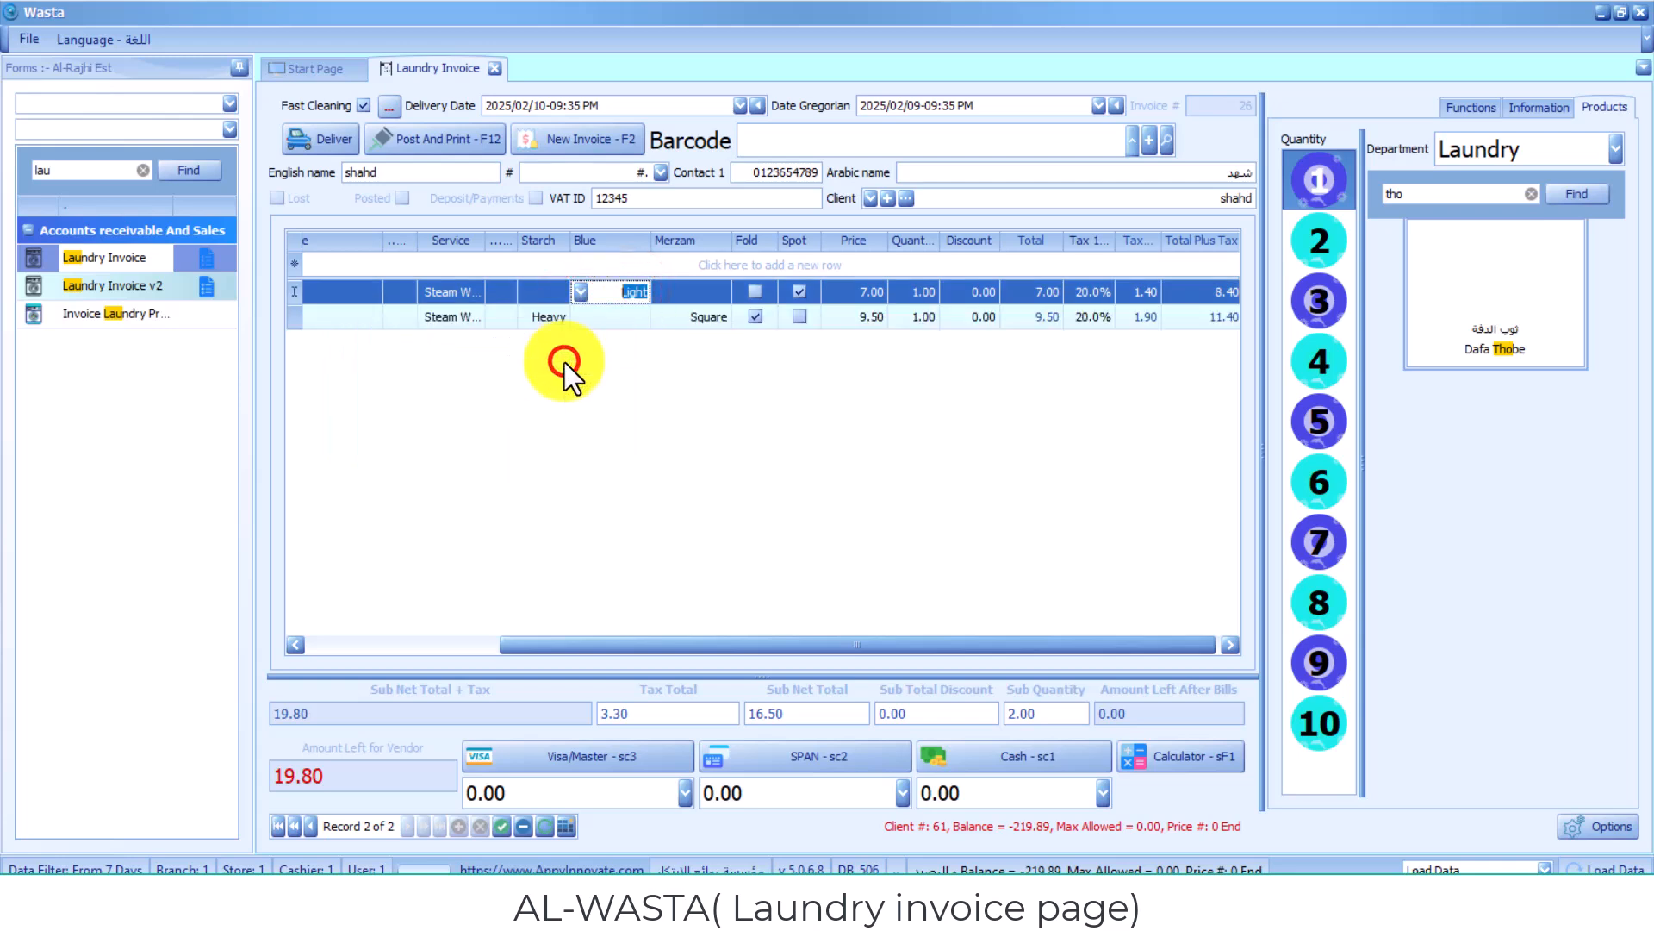
pyautogui.click(603, 450)
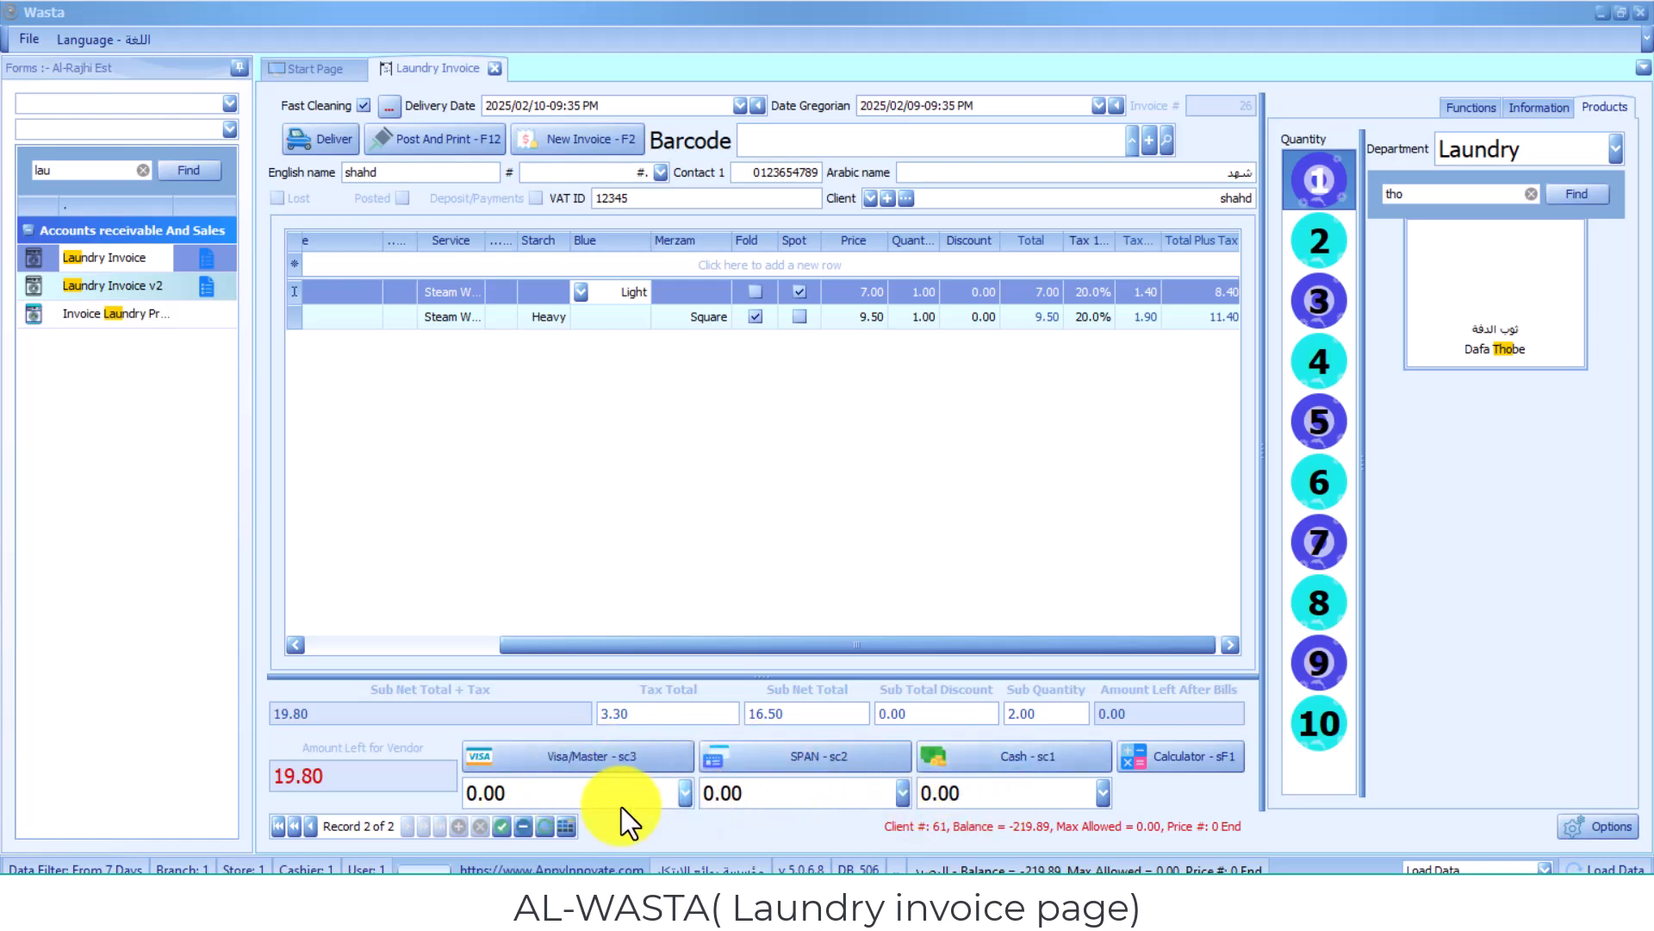
# Step: Enter the full invoice amount of 19.80 as a cash payment
pyautogui.click(286, 772)
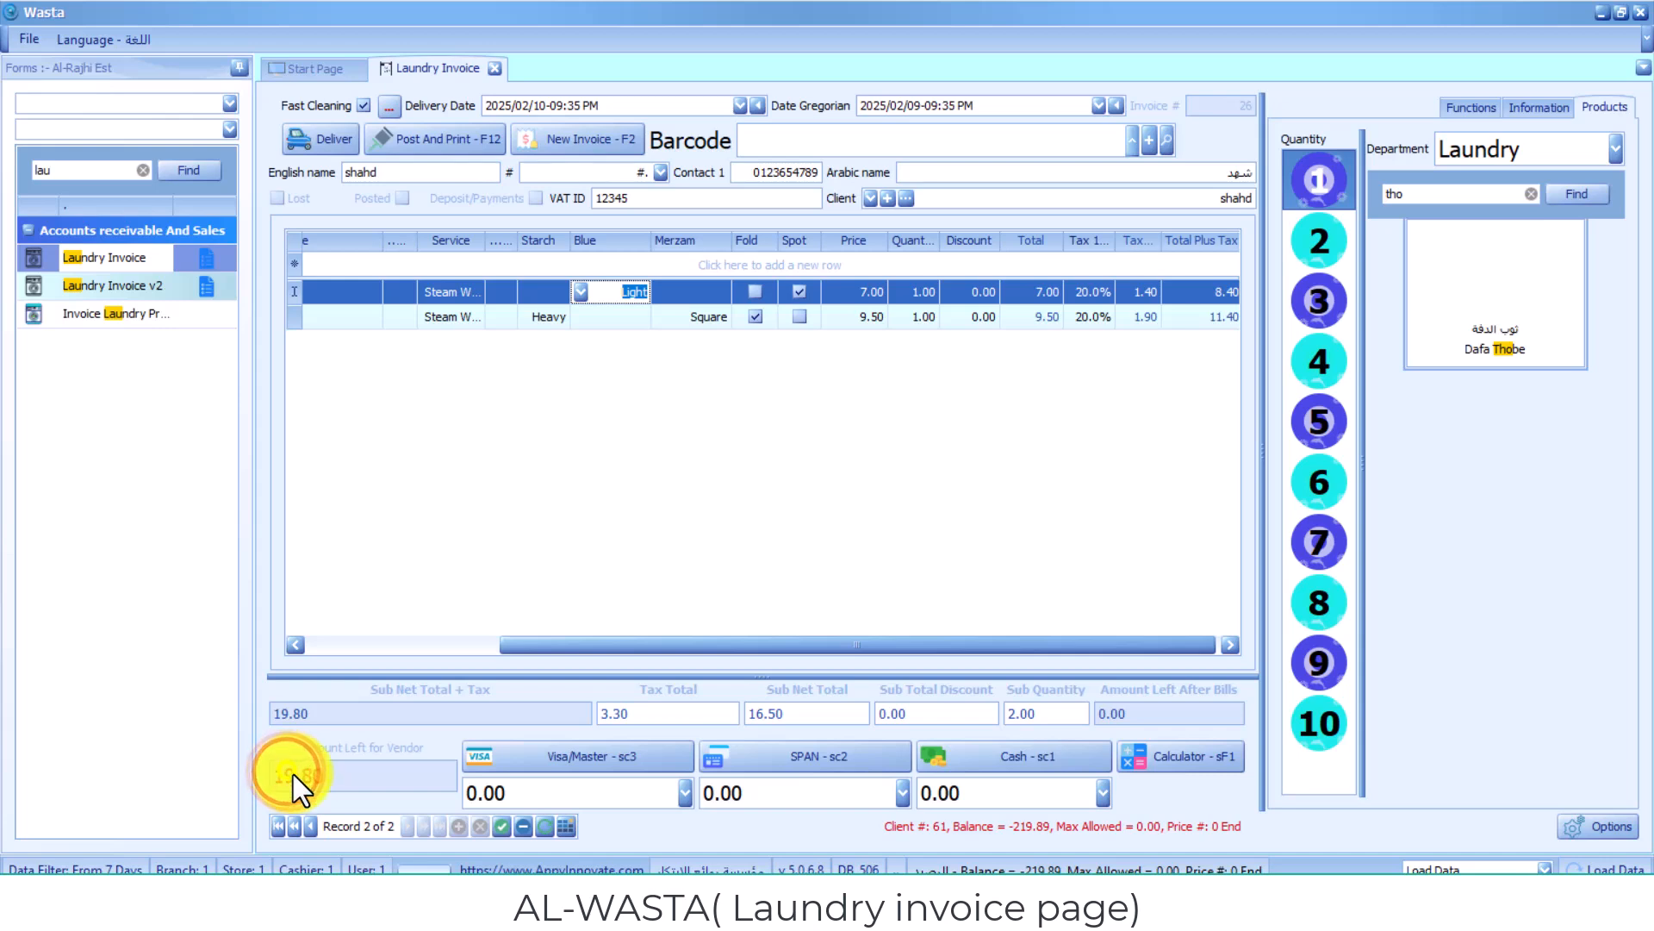
pyautogui.click(1011, 792)
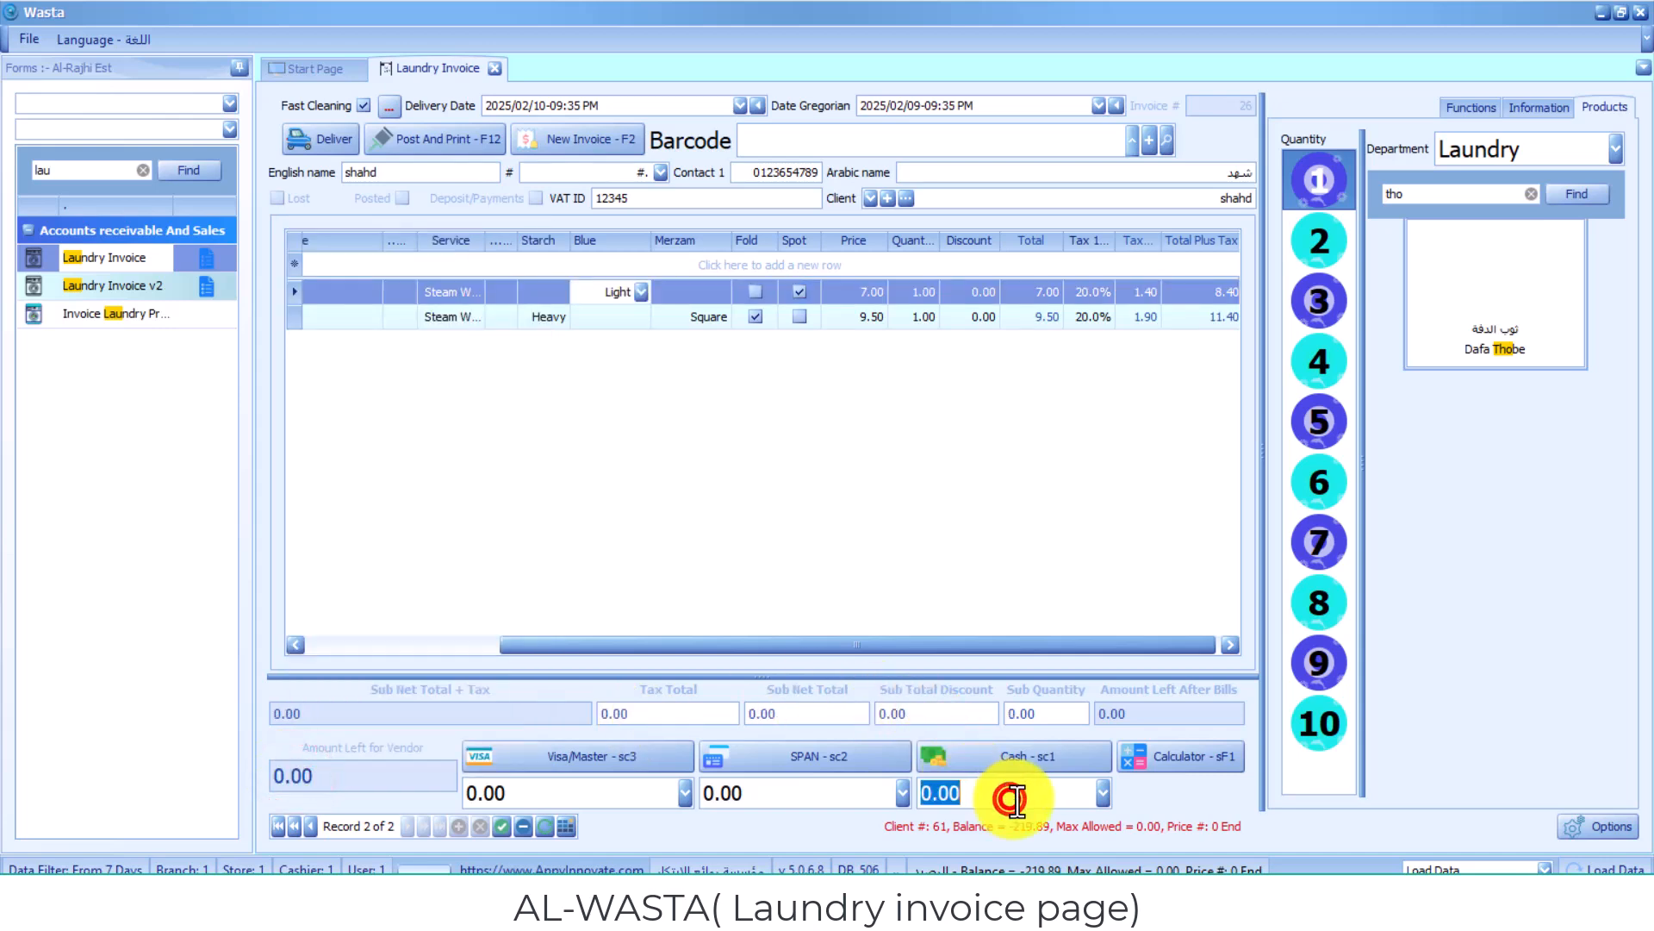
pyautogui.click(1020, 761)
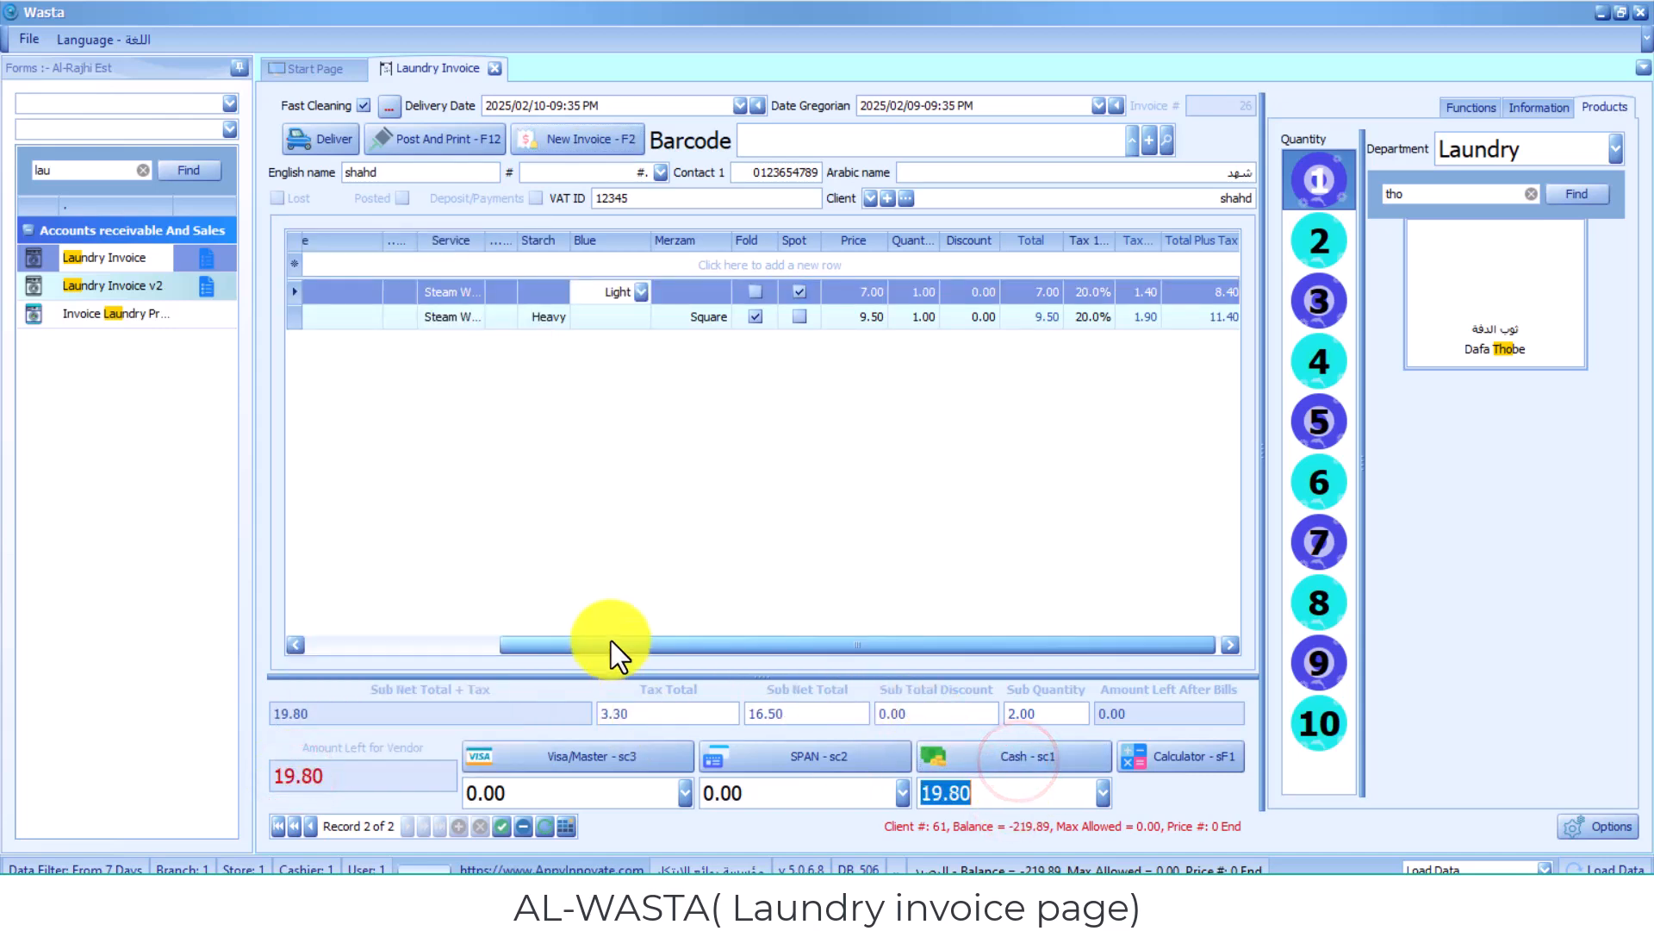
pyautogui.click(604, 483)
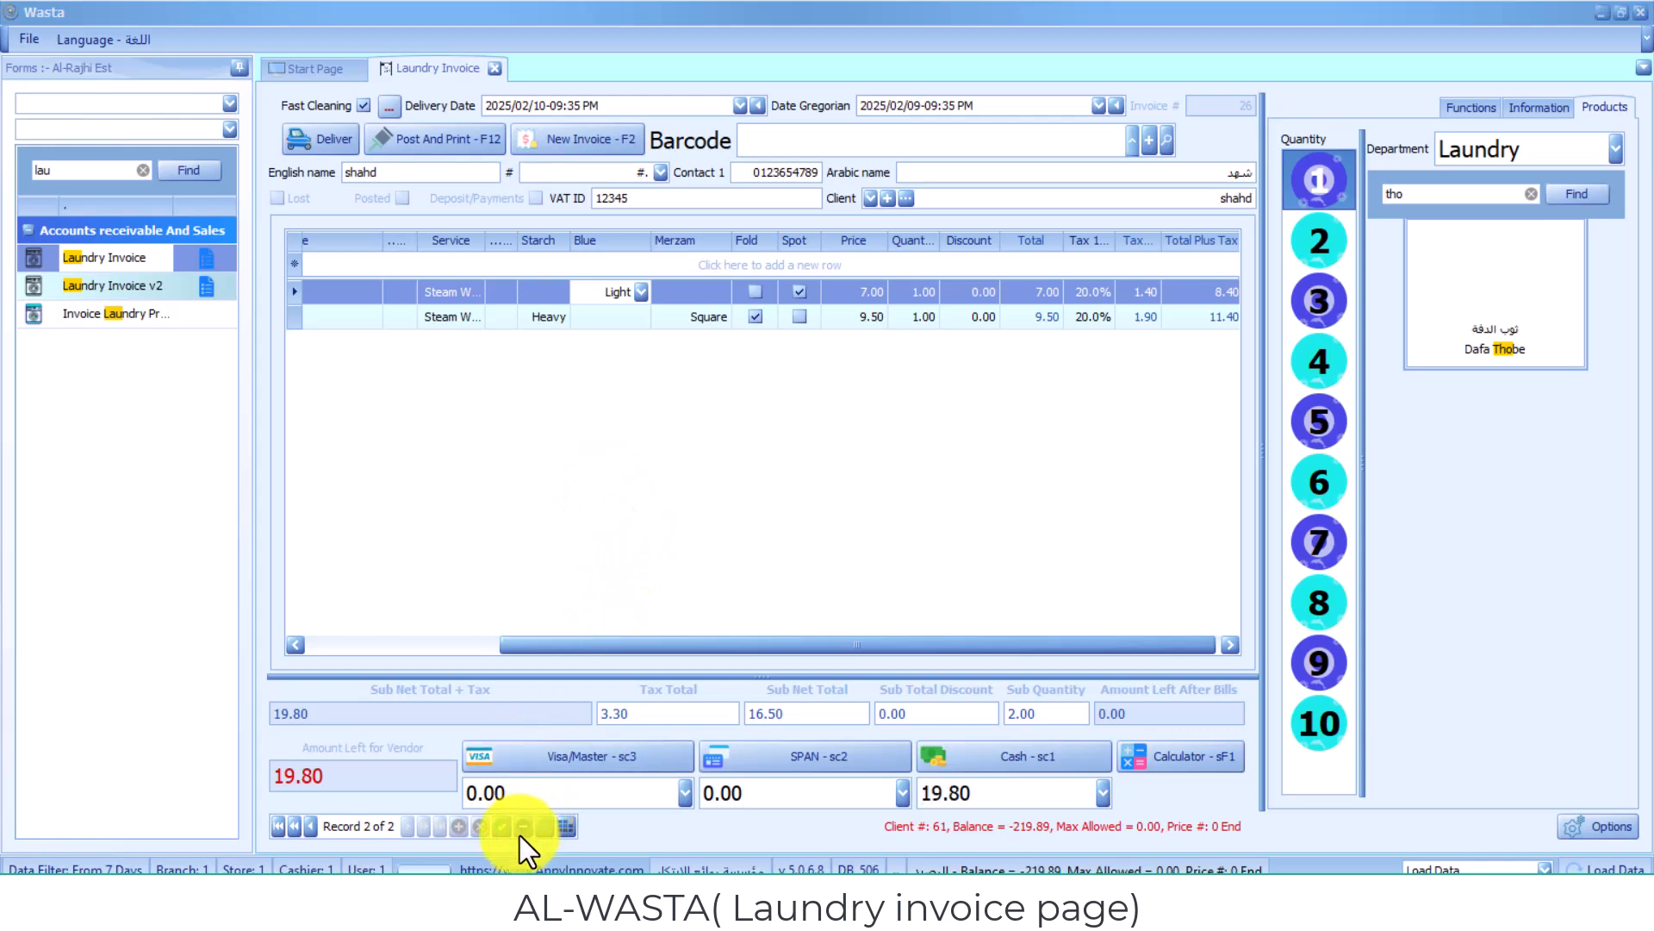
# Step: Save the invoice, and post it with its print preview
pyautogui.click(497, 828)
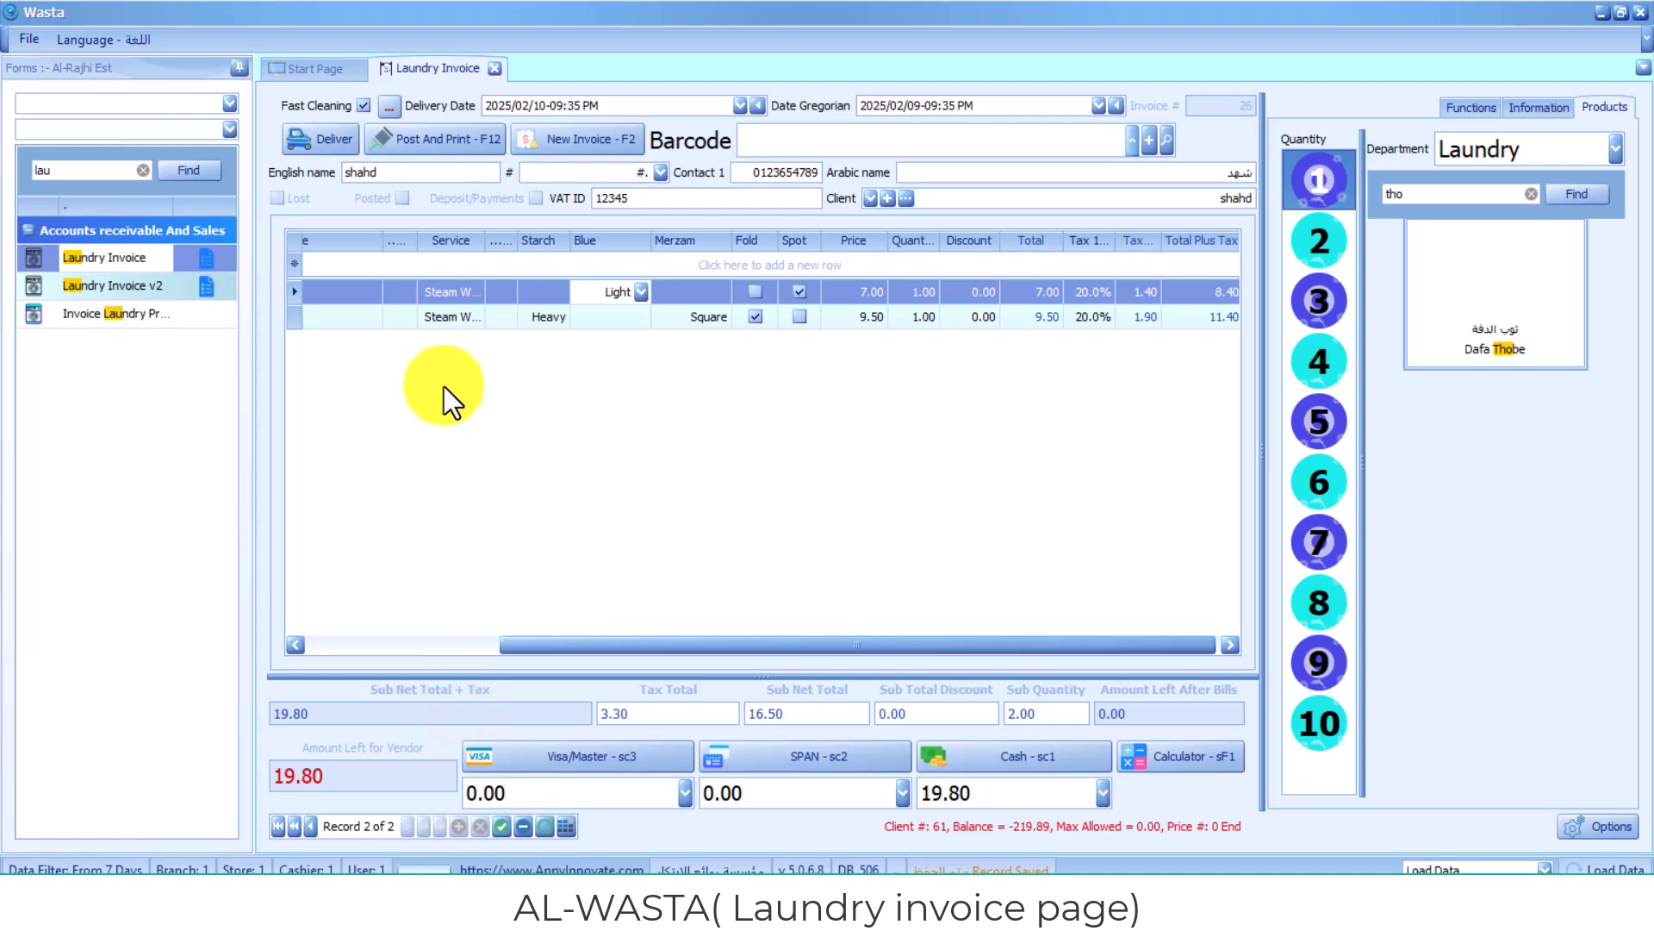
pyautogui.click(421, 134)
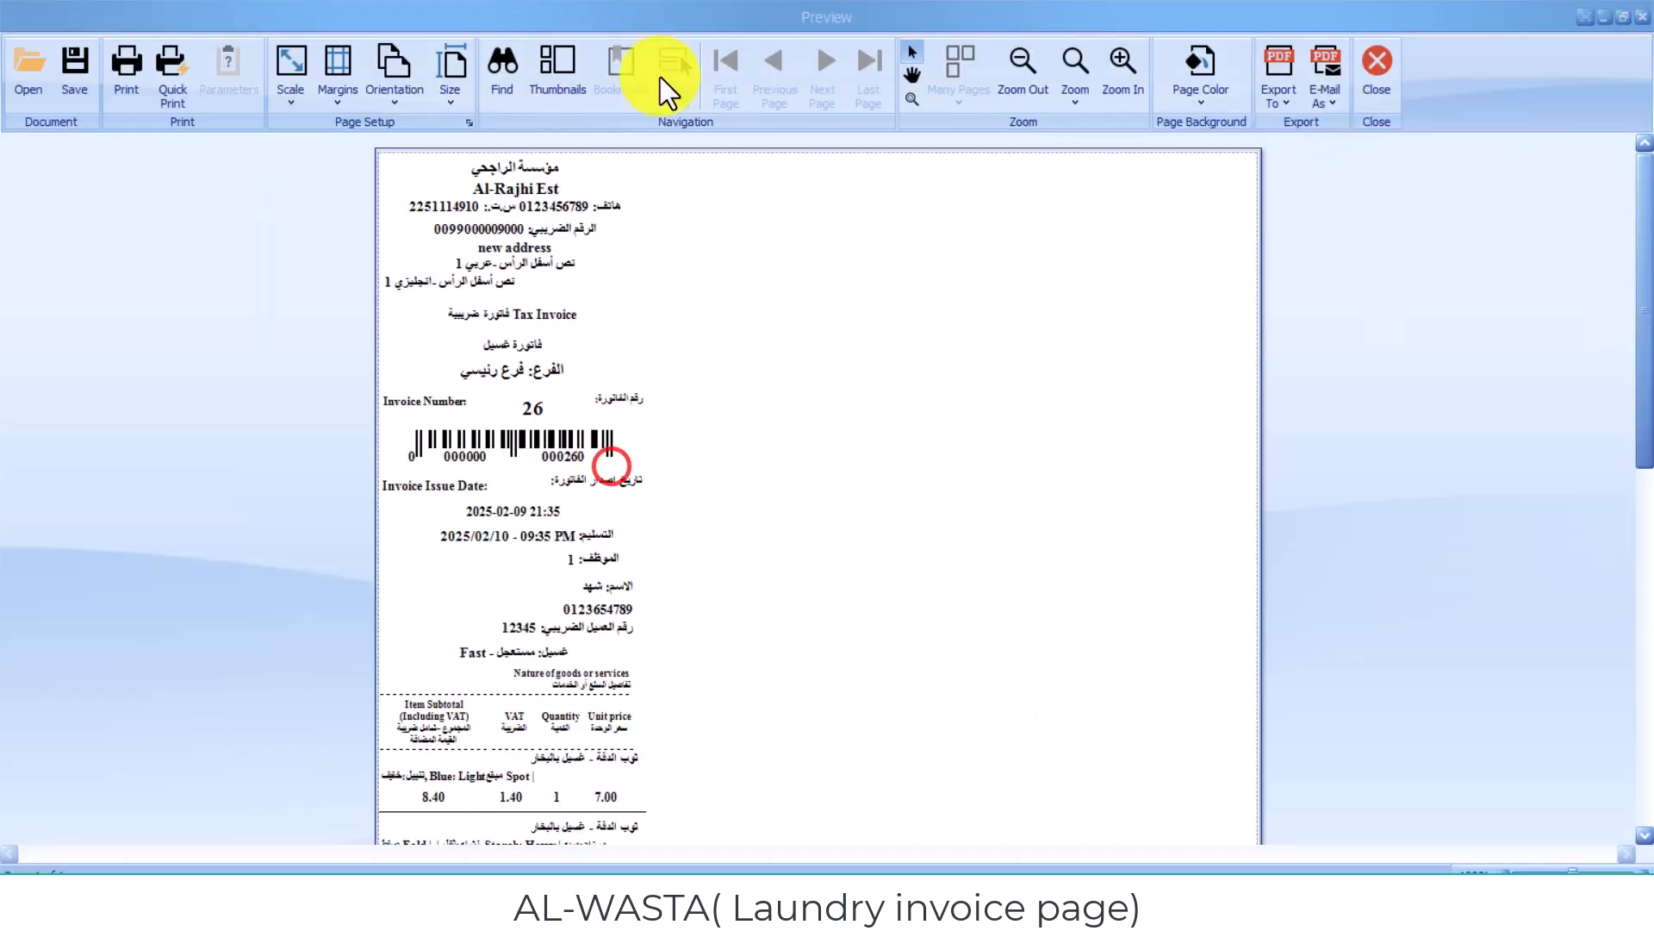
# Step: Examine the invoice preview from header to QR code, including the line services, taxes, total due and paid amount
pyautogui.scroll(-5, 860, 431)
pyautogui.scroll(5, 865, 431)
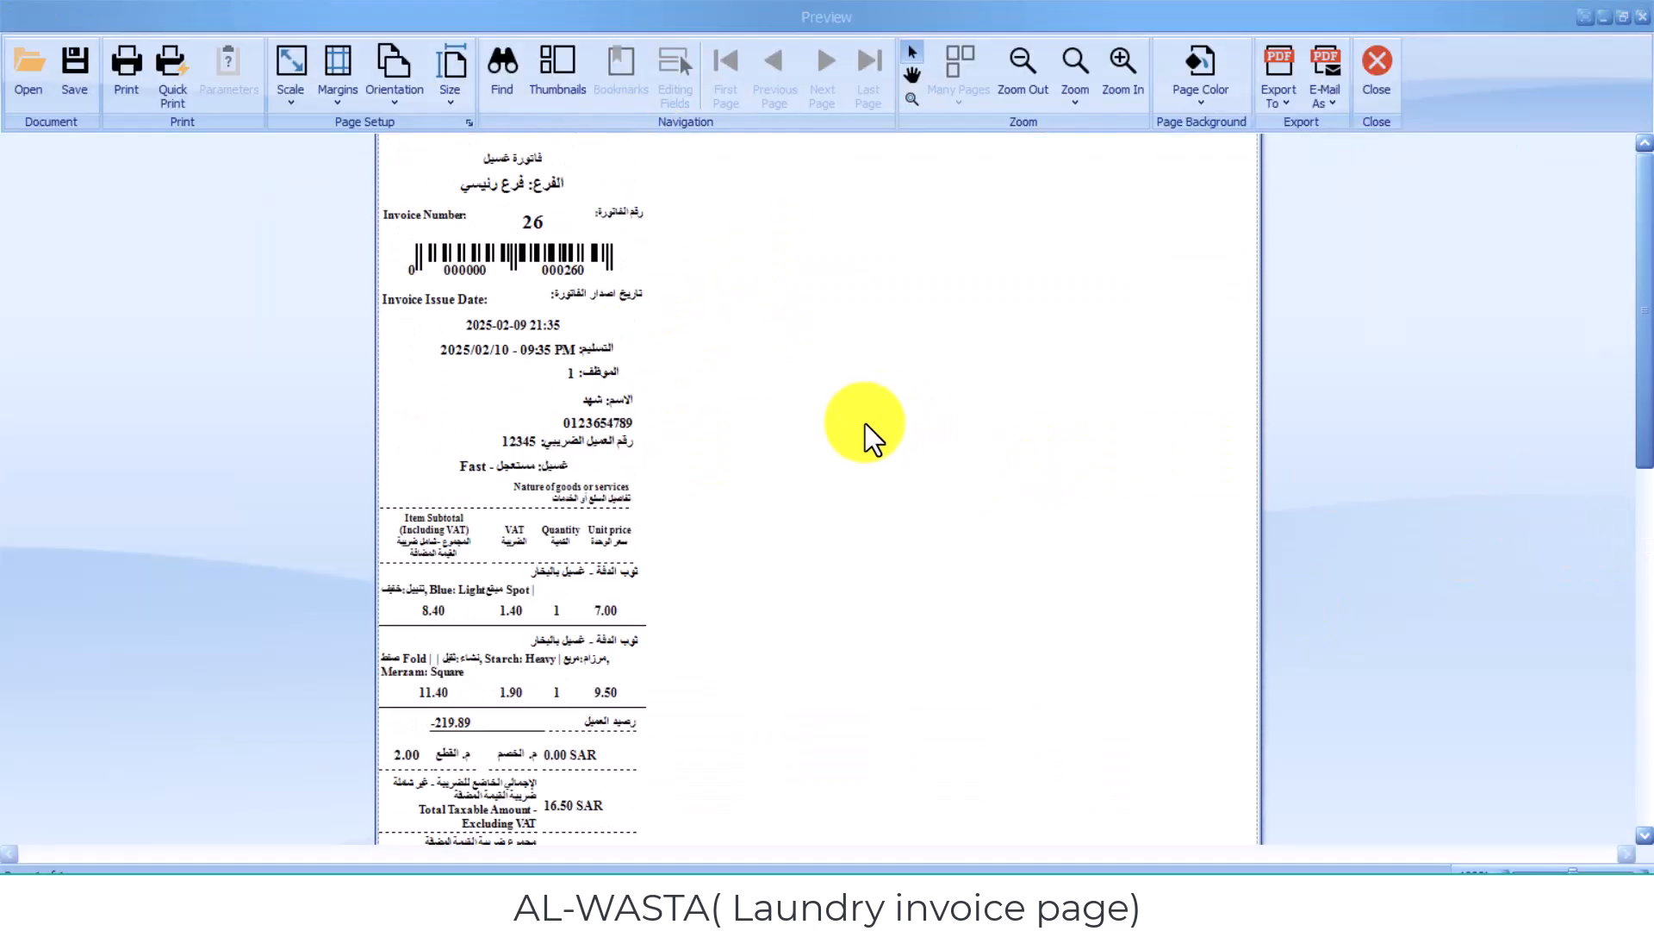
pyautogui.scroll(-5, 859, 449)
pyautogui.scroll(5, 750, 466)
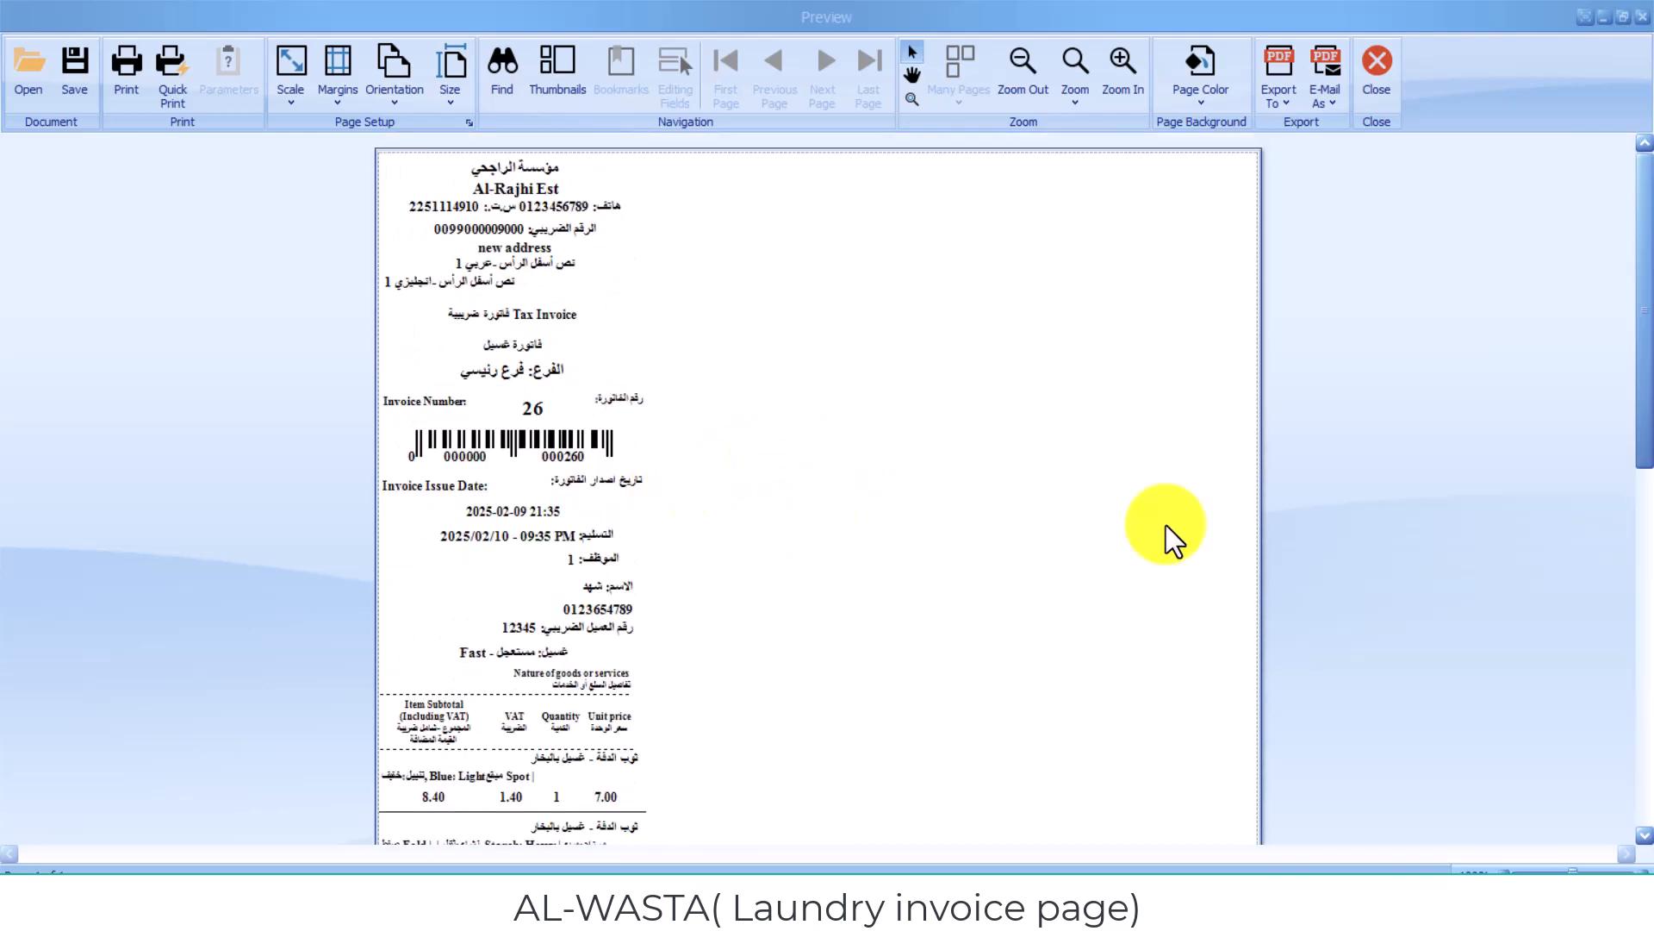
pyautogui.scroll(-5, 1189, 620)
pyautogui.scroll(5, 1225, 720)
pyautogui.scroll(-5, 609, 535)
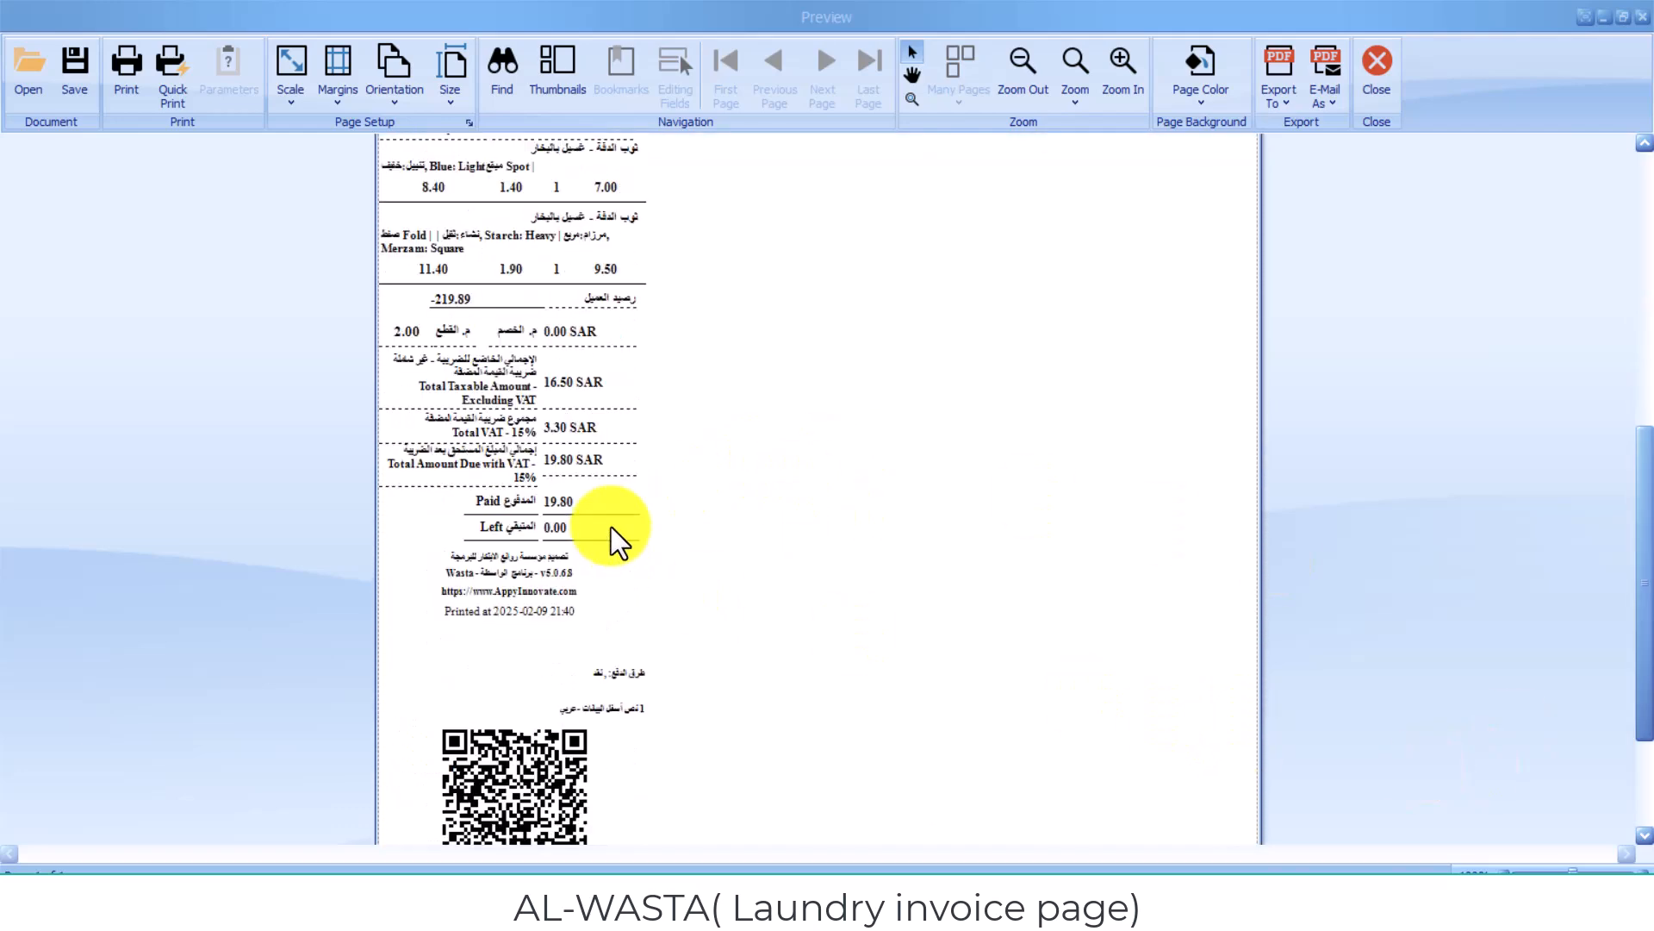
pyautogui.scroll(5, 850, 528)
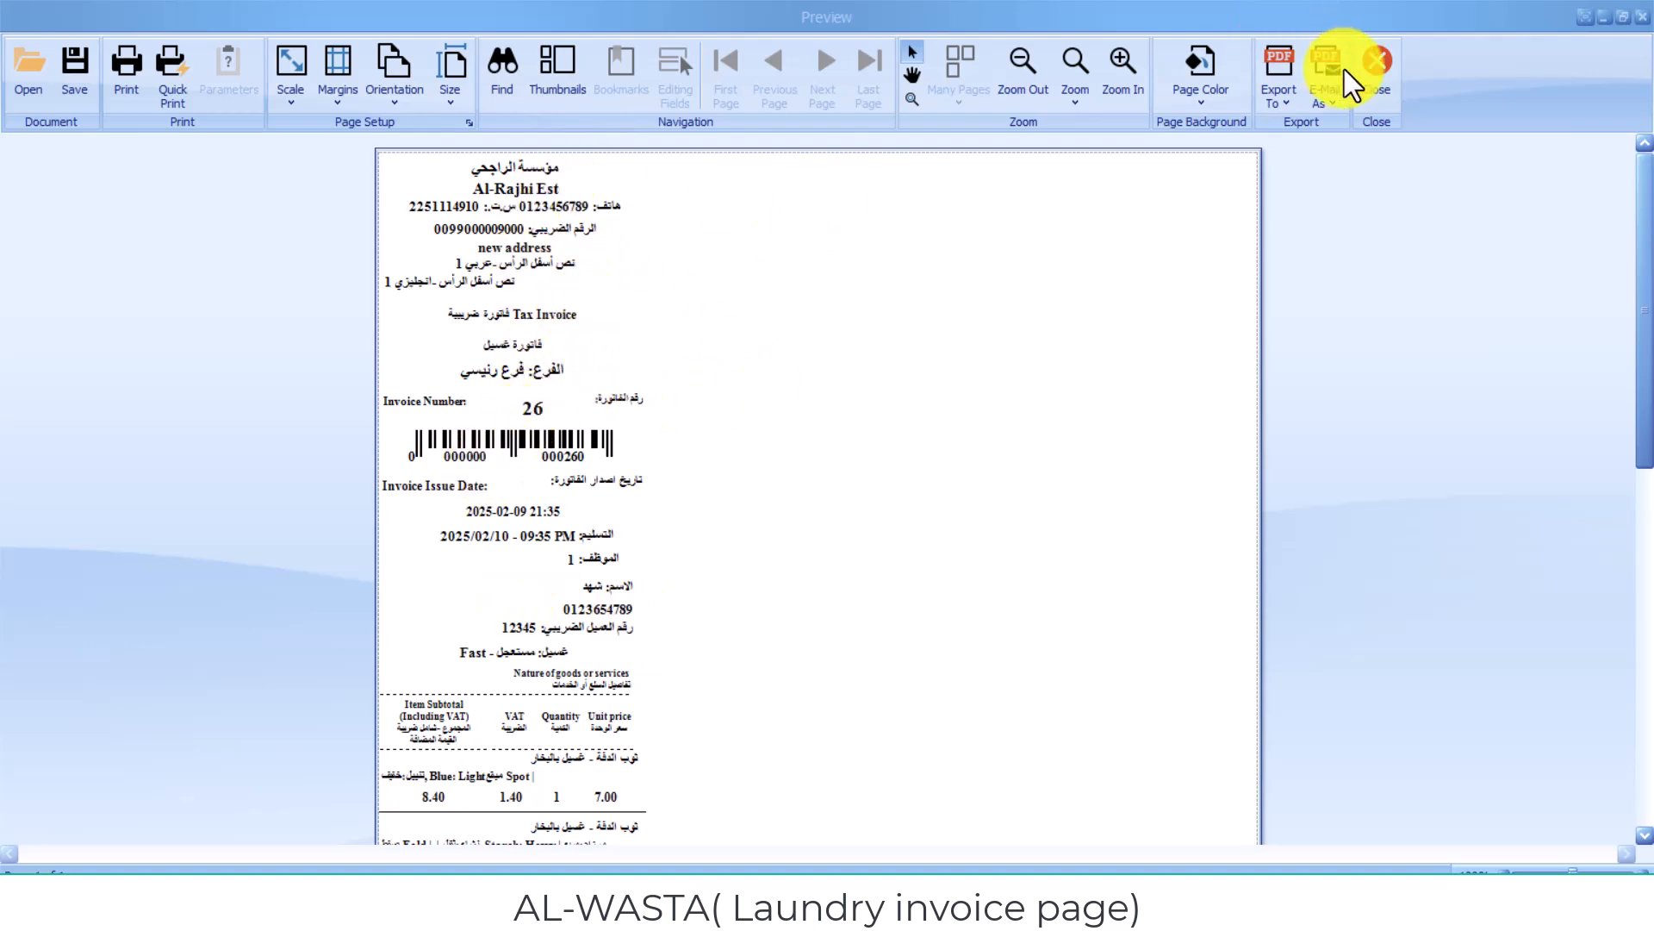
# Step: Review the export formats offered for the invoice preview and print the invoice
pyautogui.click(1289, 98)
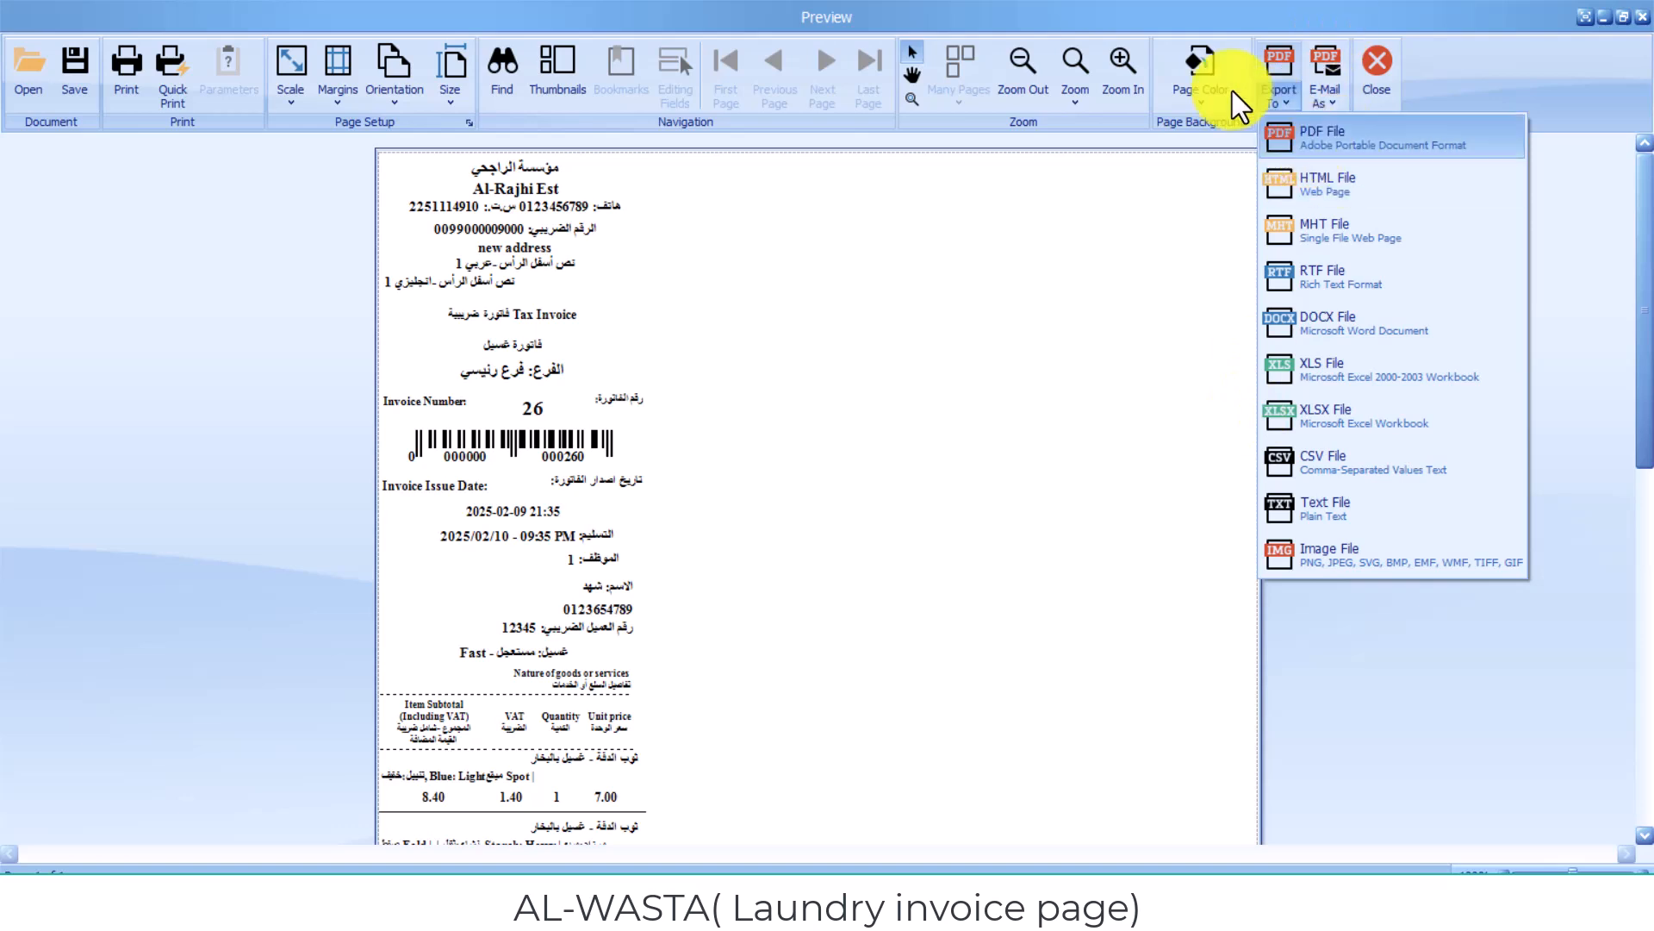
pyautogui.click(118, 76)
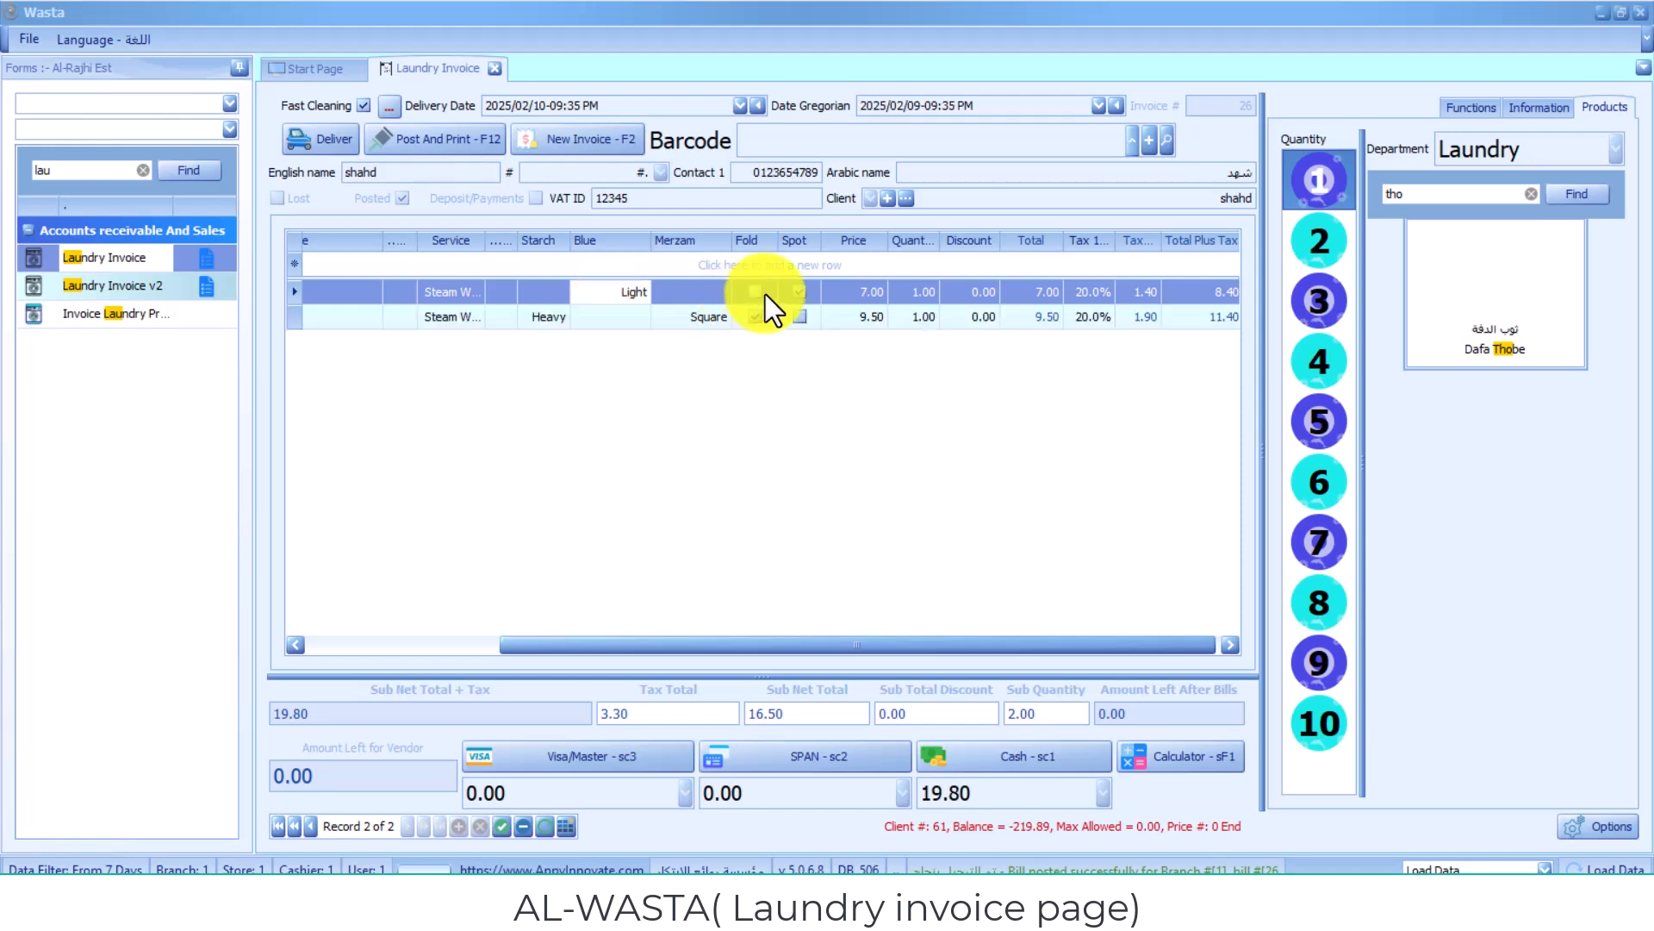
pyautogui.click(896, 390)
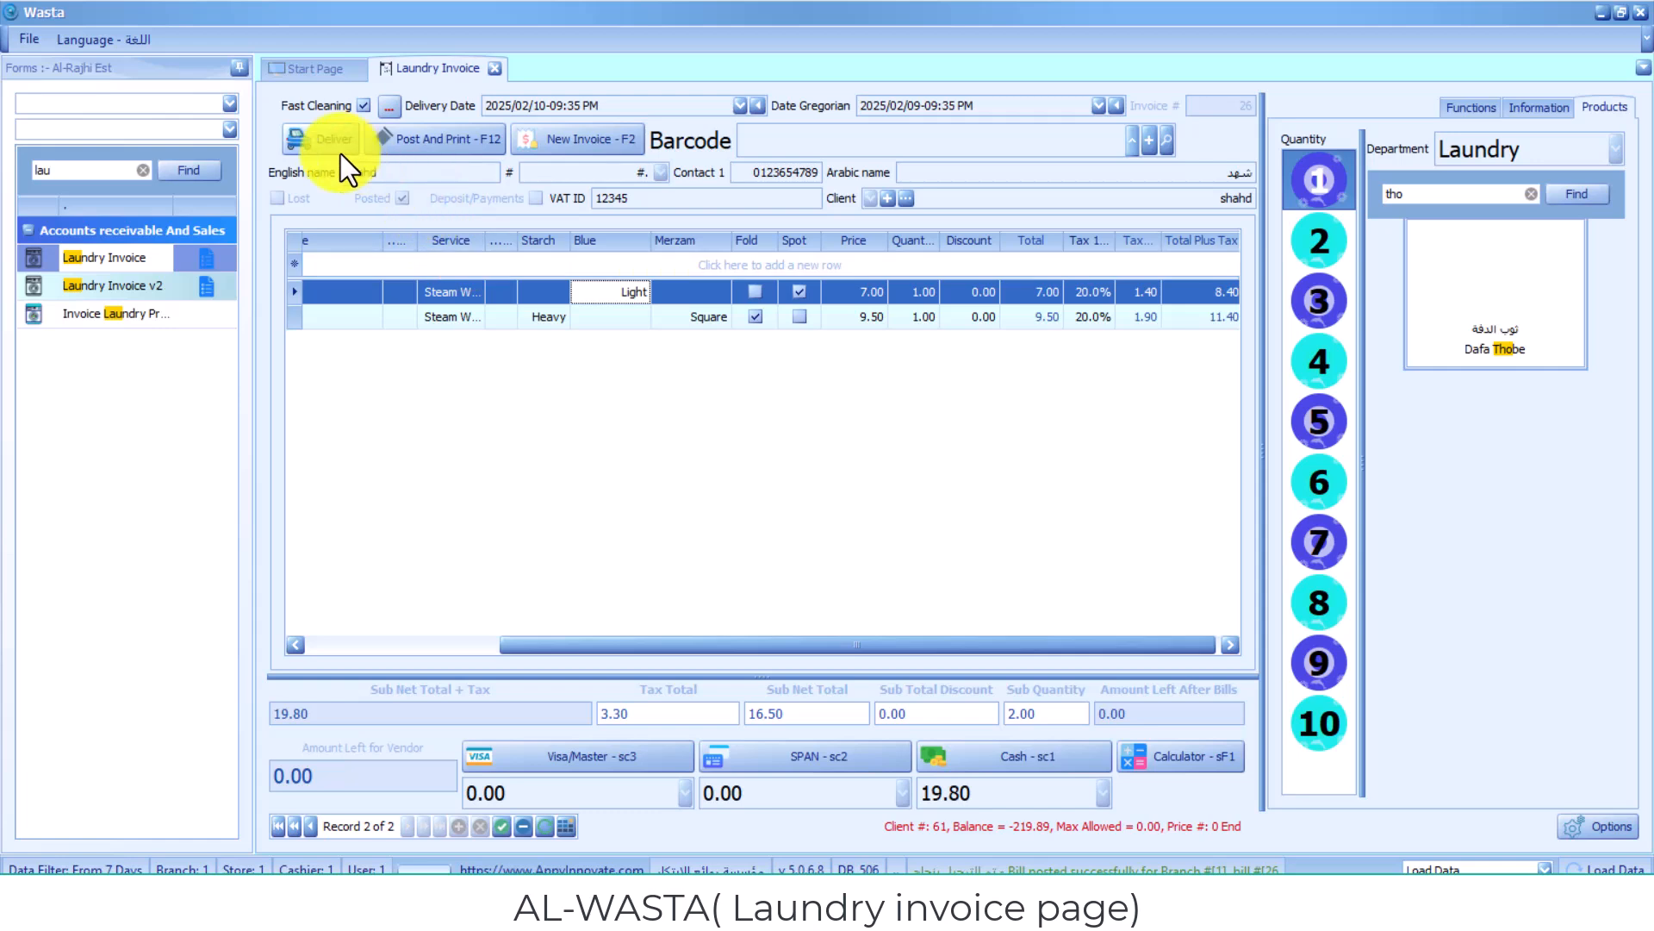
# Step: Start a delivery return for the posted laundry invoice
pyautogui.click(307, 135)
pyautogui.click(610, 465)
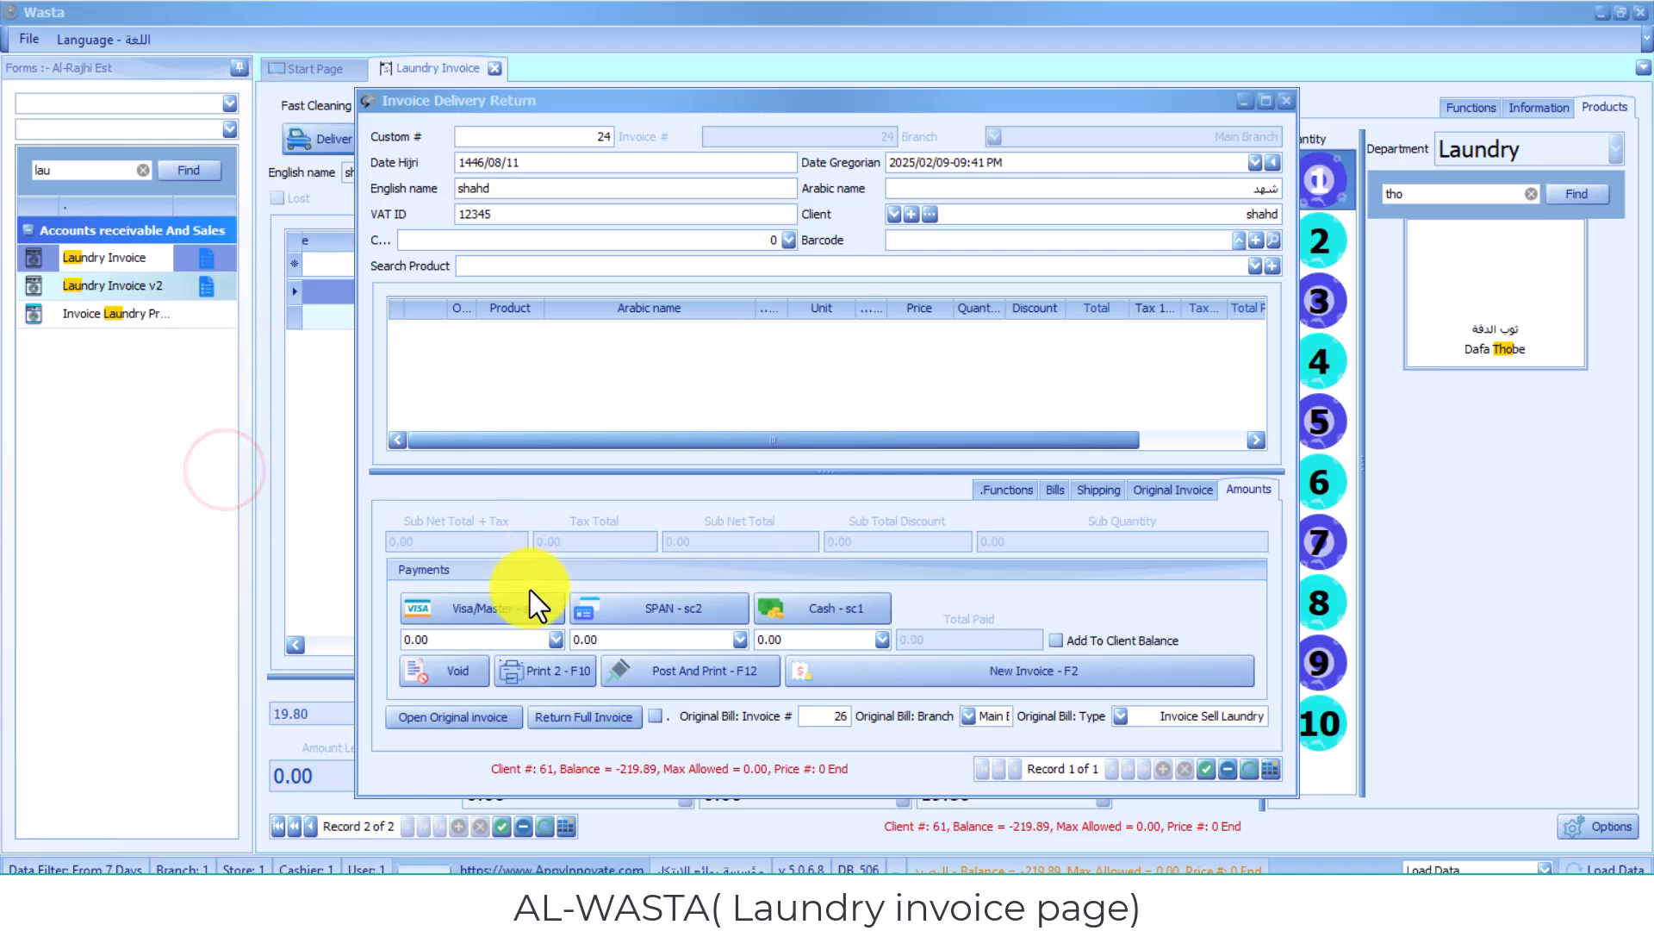
pyautogui.click(682, 92)
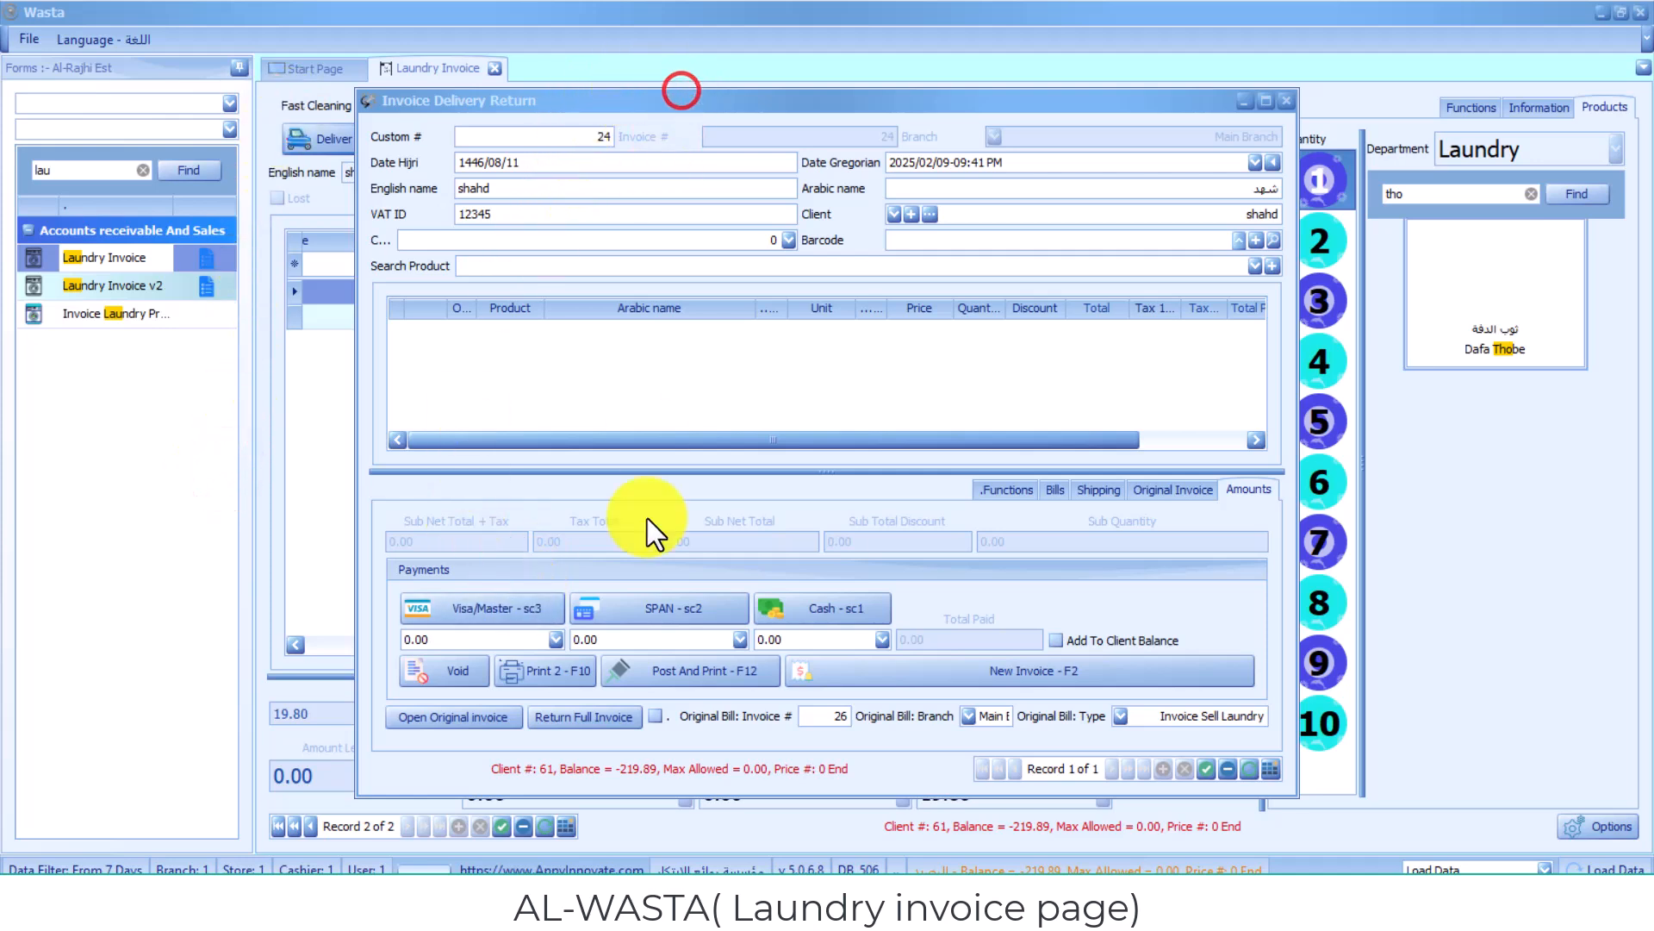
# Step: Return the full original invoice with all its quantities in the delivery return
pyautogui.click(600, 720)
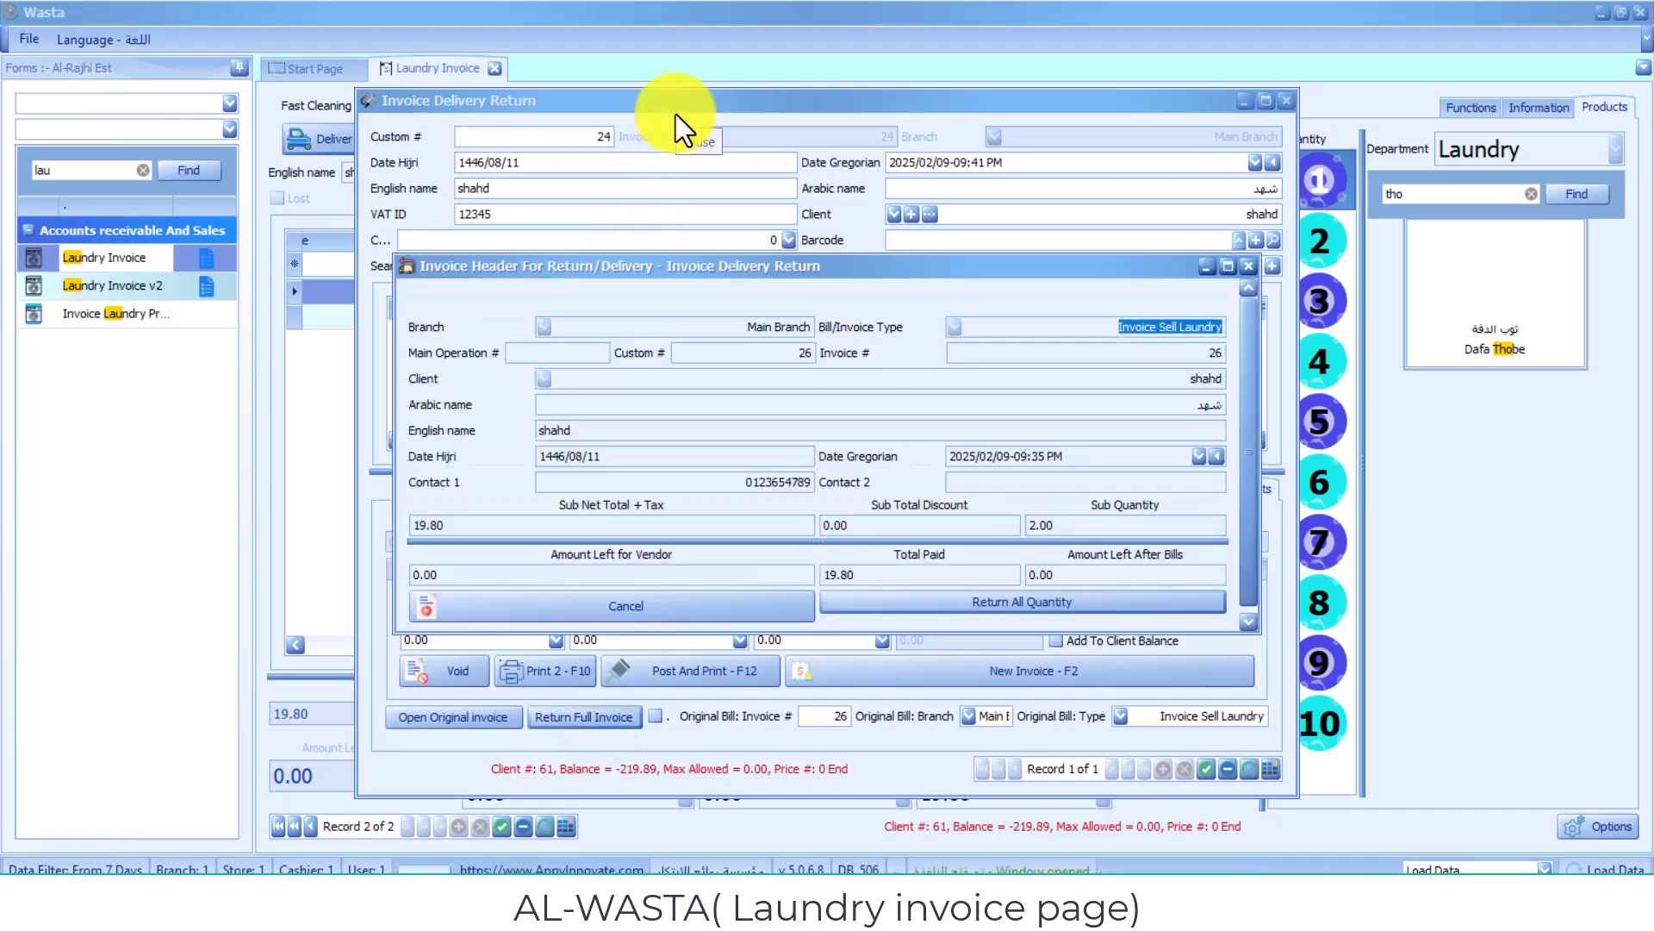
pyautogui.click(677, 115)
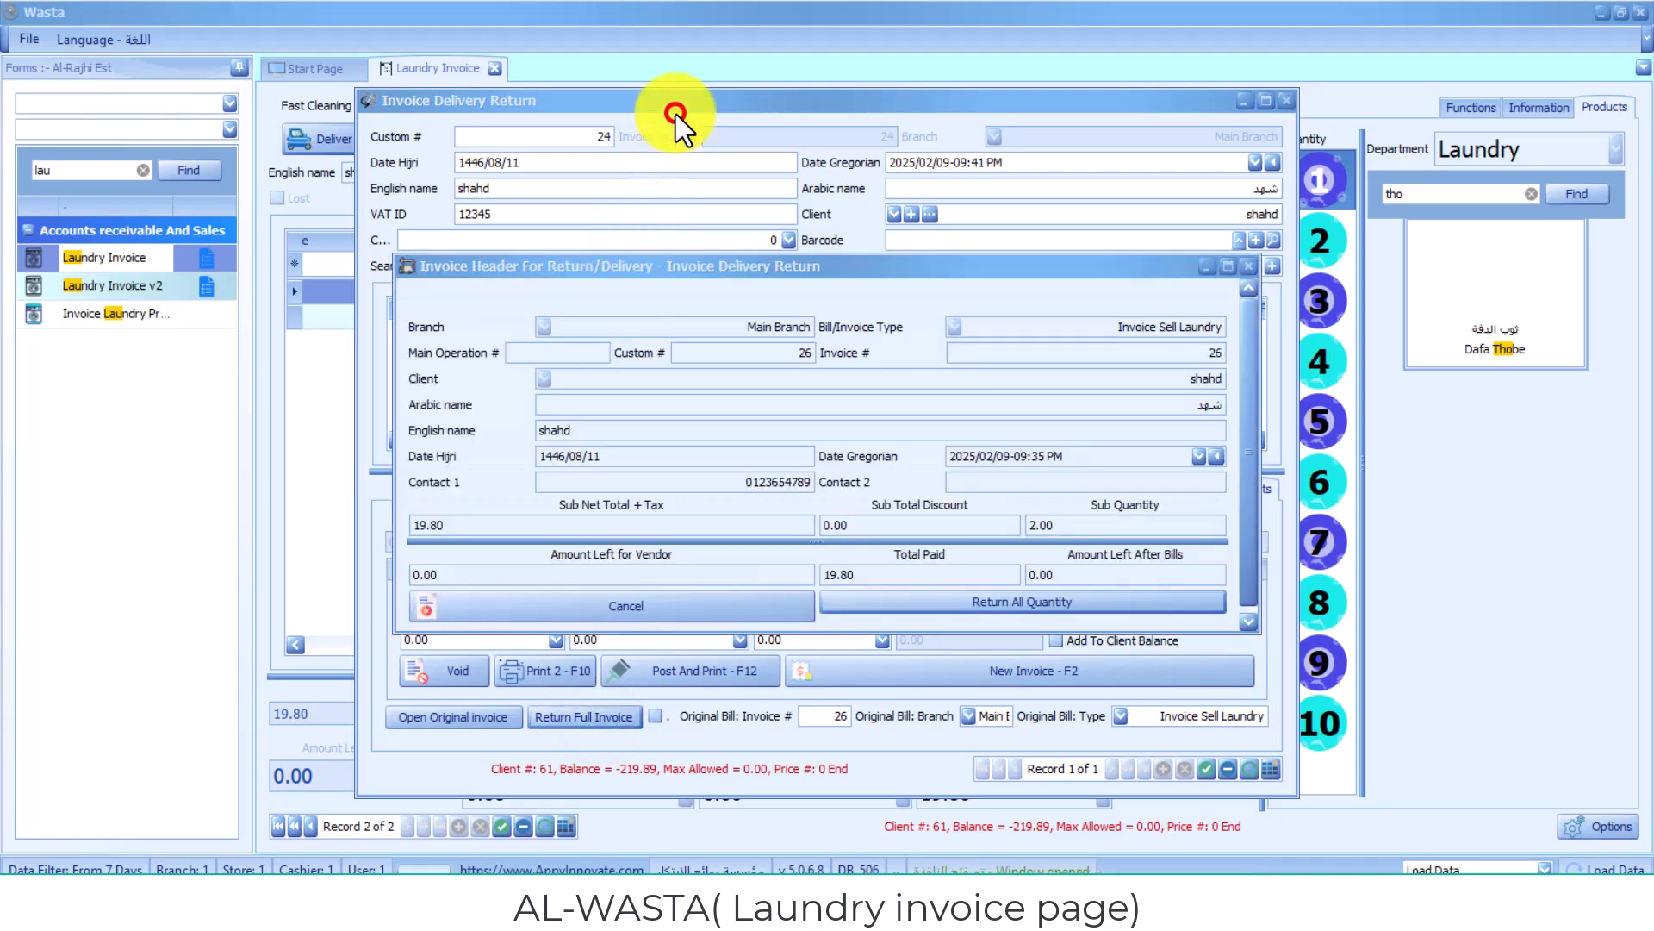
pyautogui.click(942, 607)
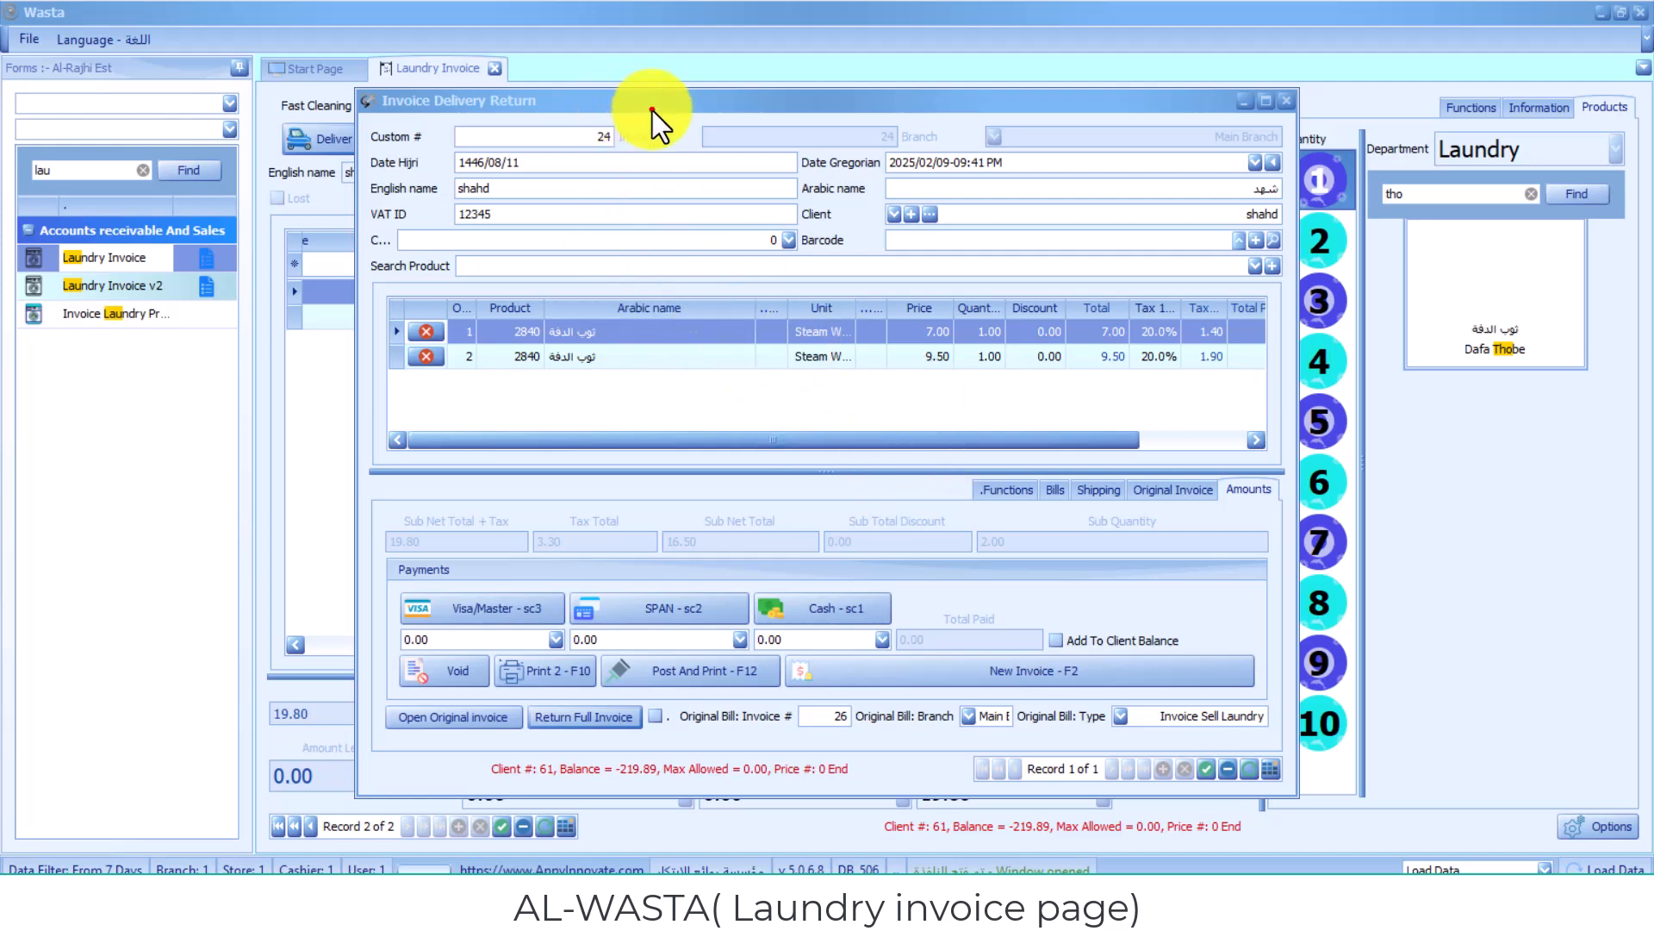
# Step: Open the original invoice from the delivery return and check the remaining and received quantities of its thobe lines
pyautogui.click(471, 715)
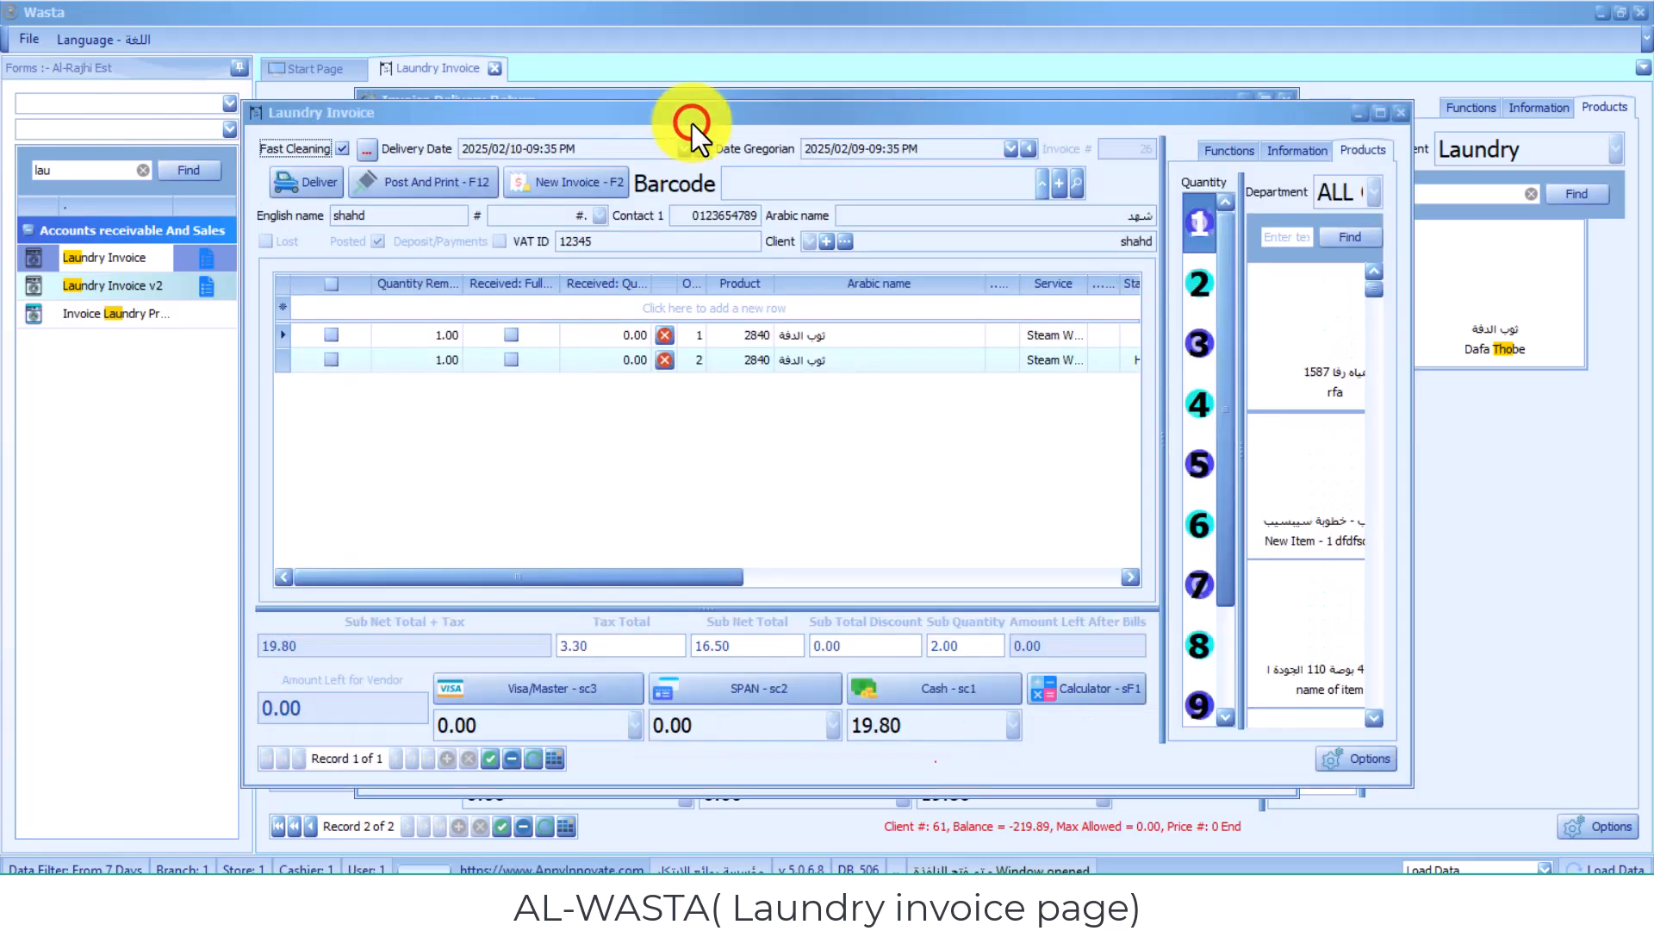
pyautogui.click(692, 122)
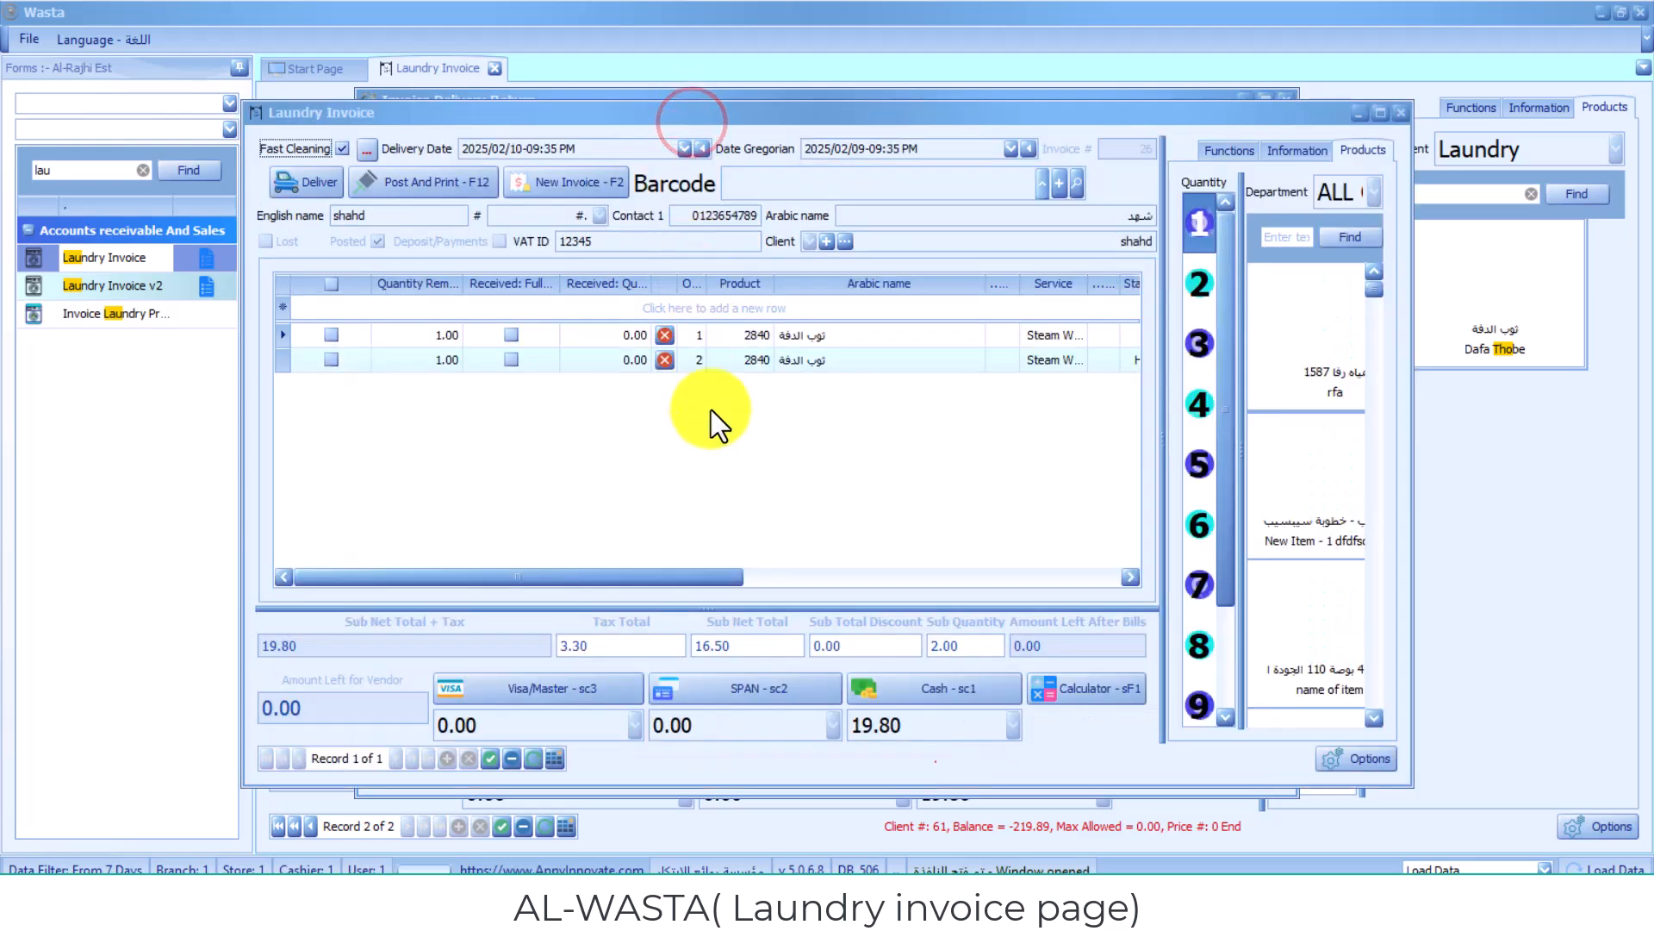
pyautogui.click(884, 337)
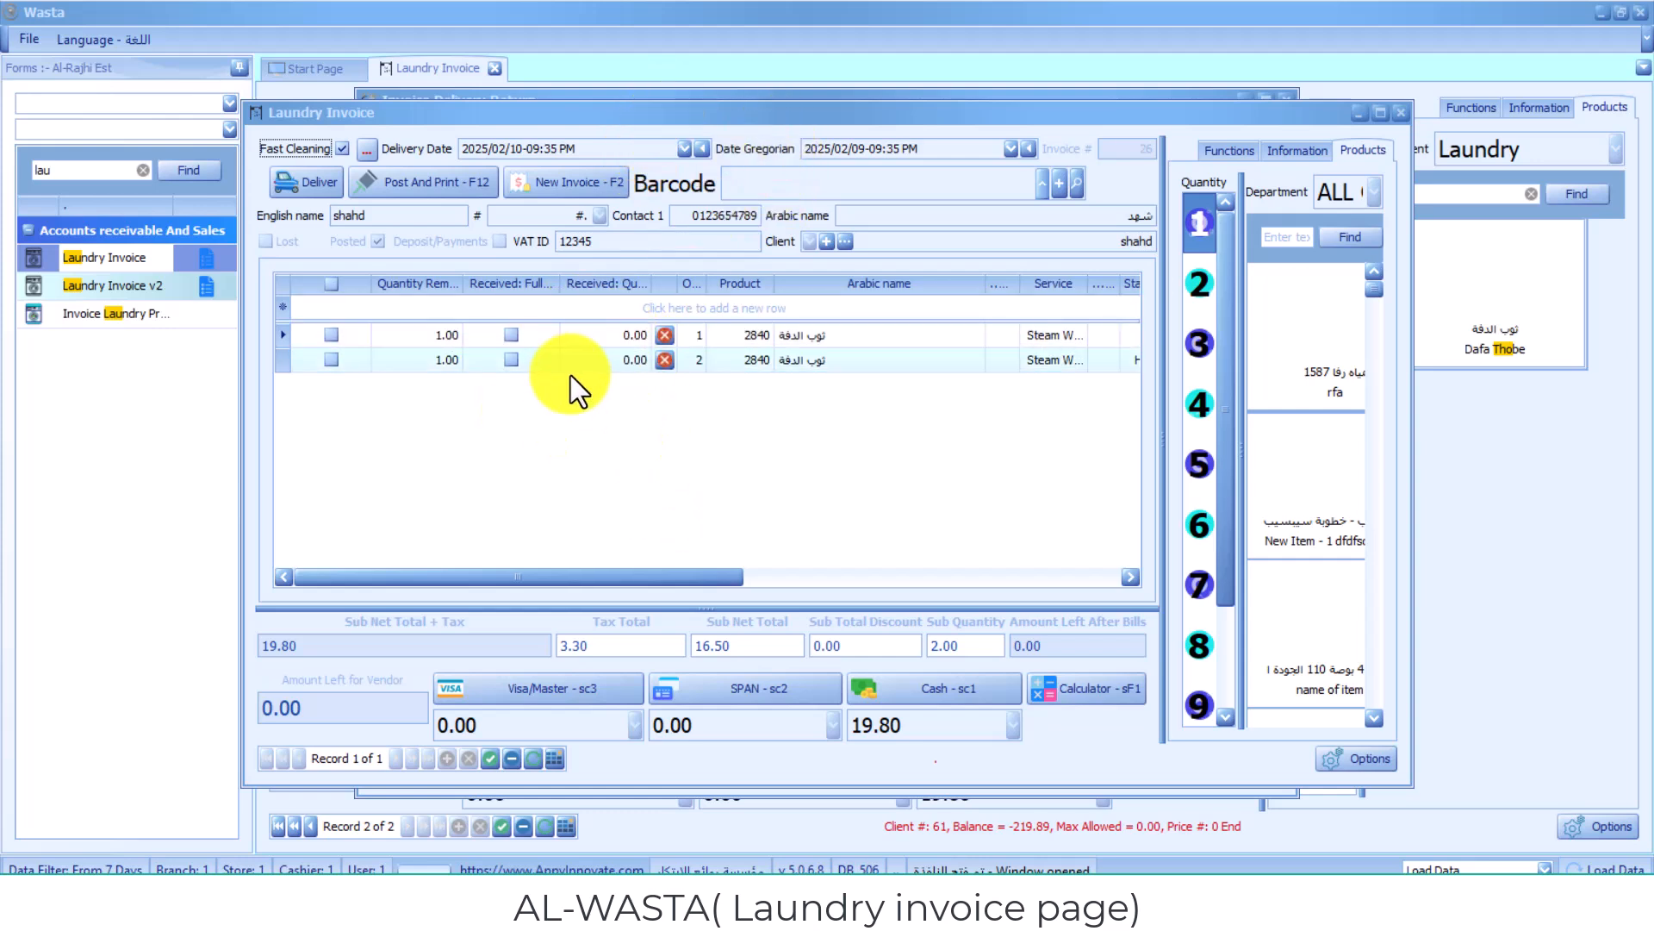
pyautogui.click(648, 93)
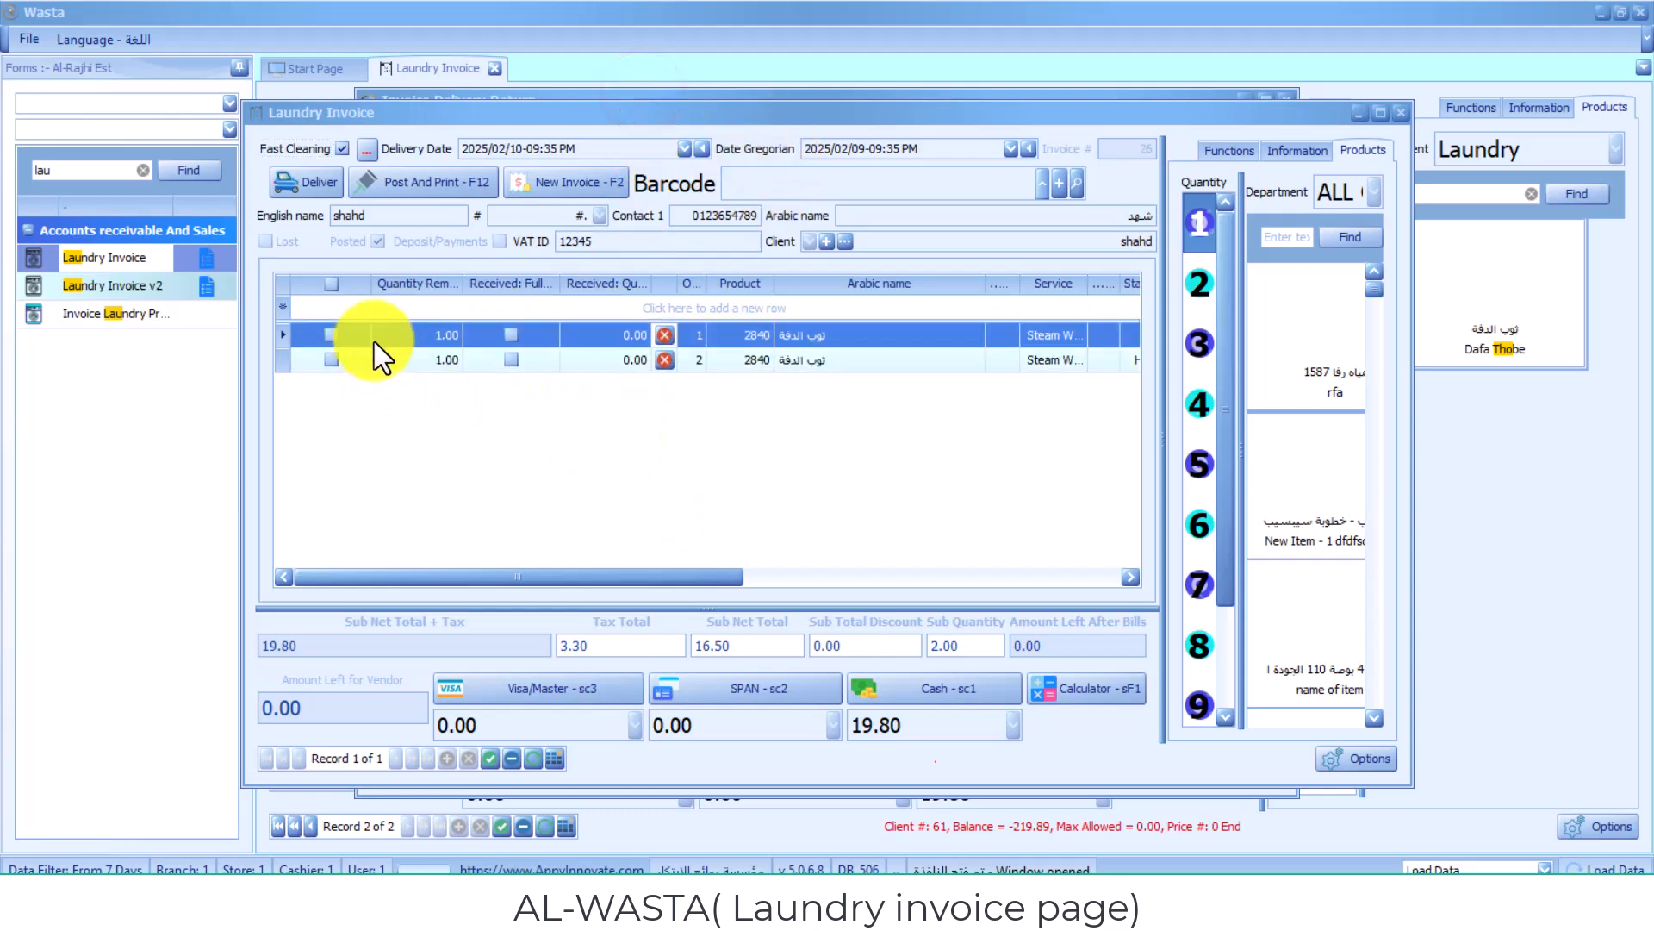
# Step: Mark the first thobe line of the original invoice for return, save the change, and go back to the delivery return
pyautogui.click(327, 332)
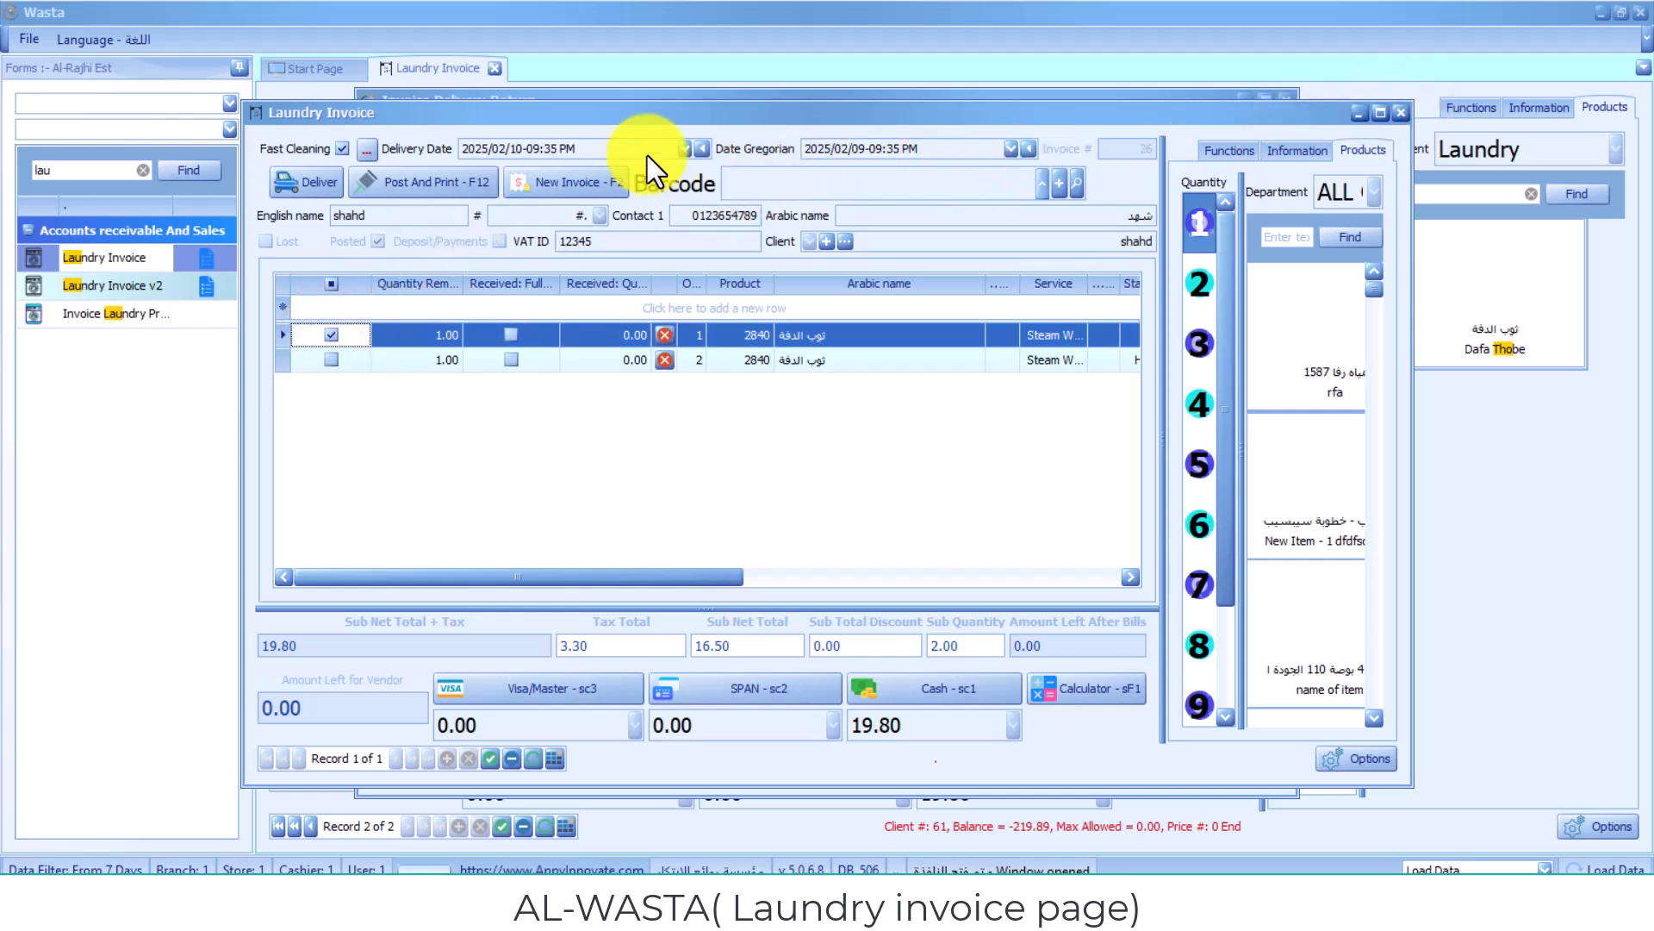
pyautogui.click(658, 115)
pyautogui.click(489, 759)
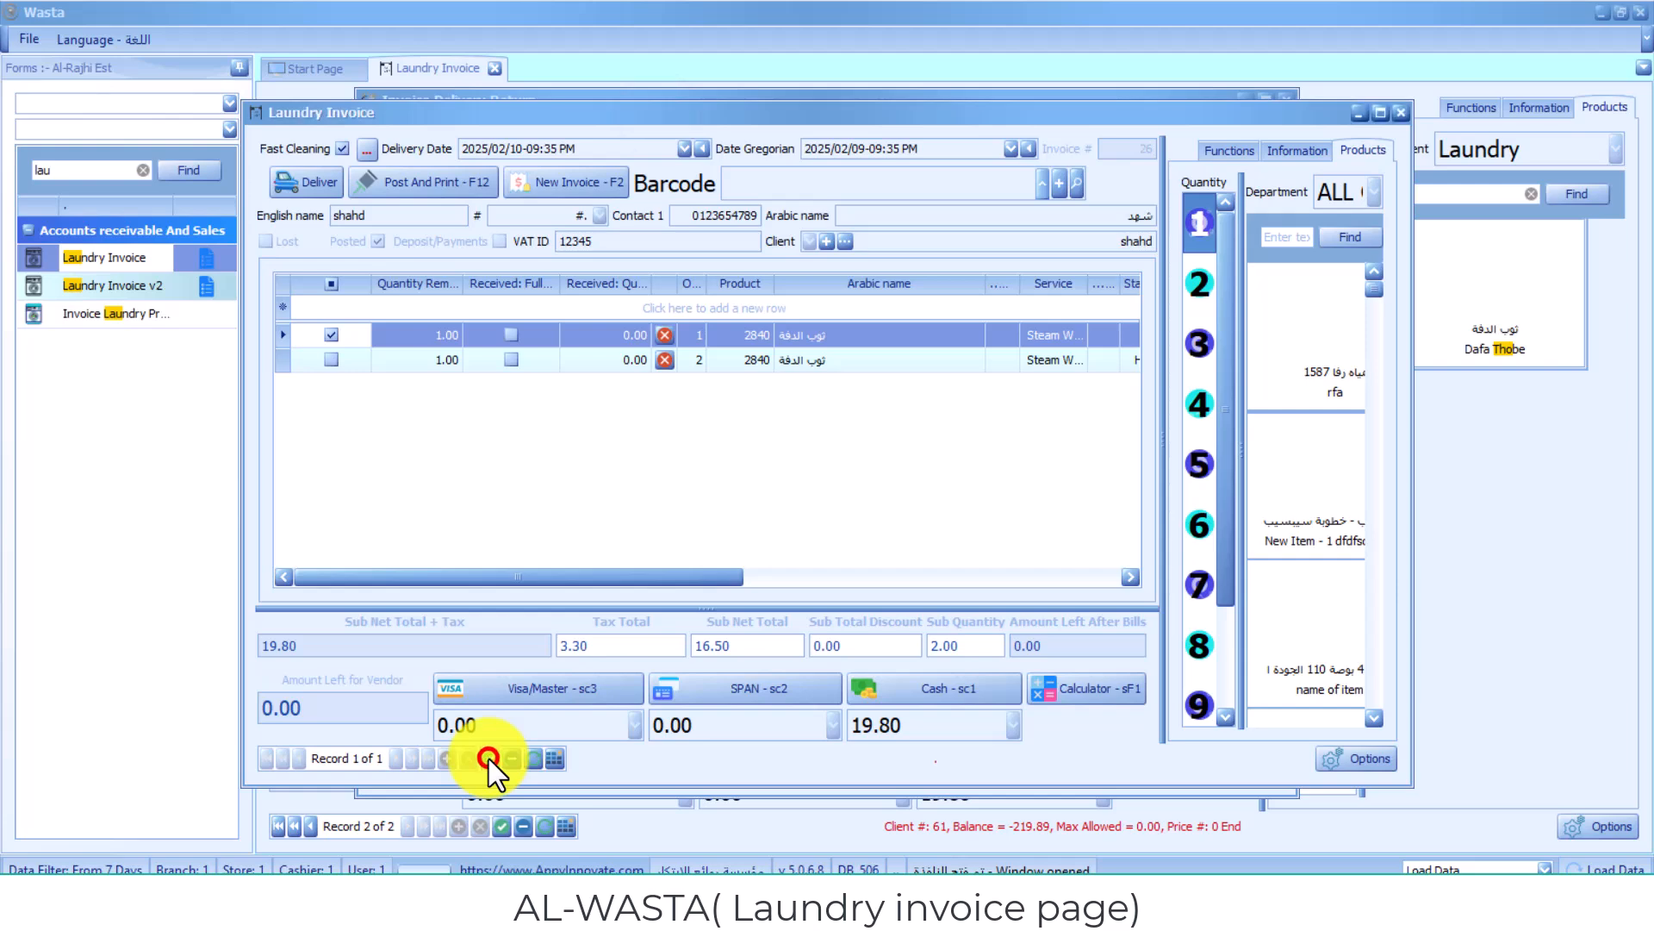
pyautogui.click(1406, 114)
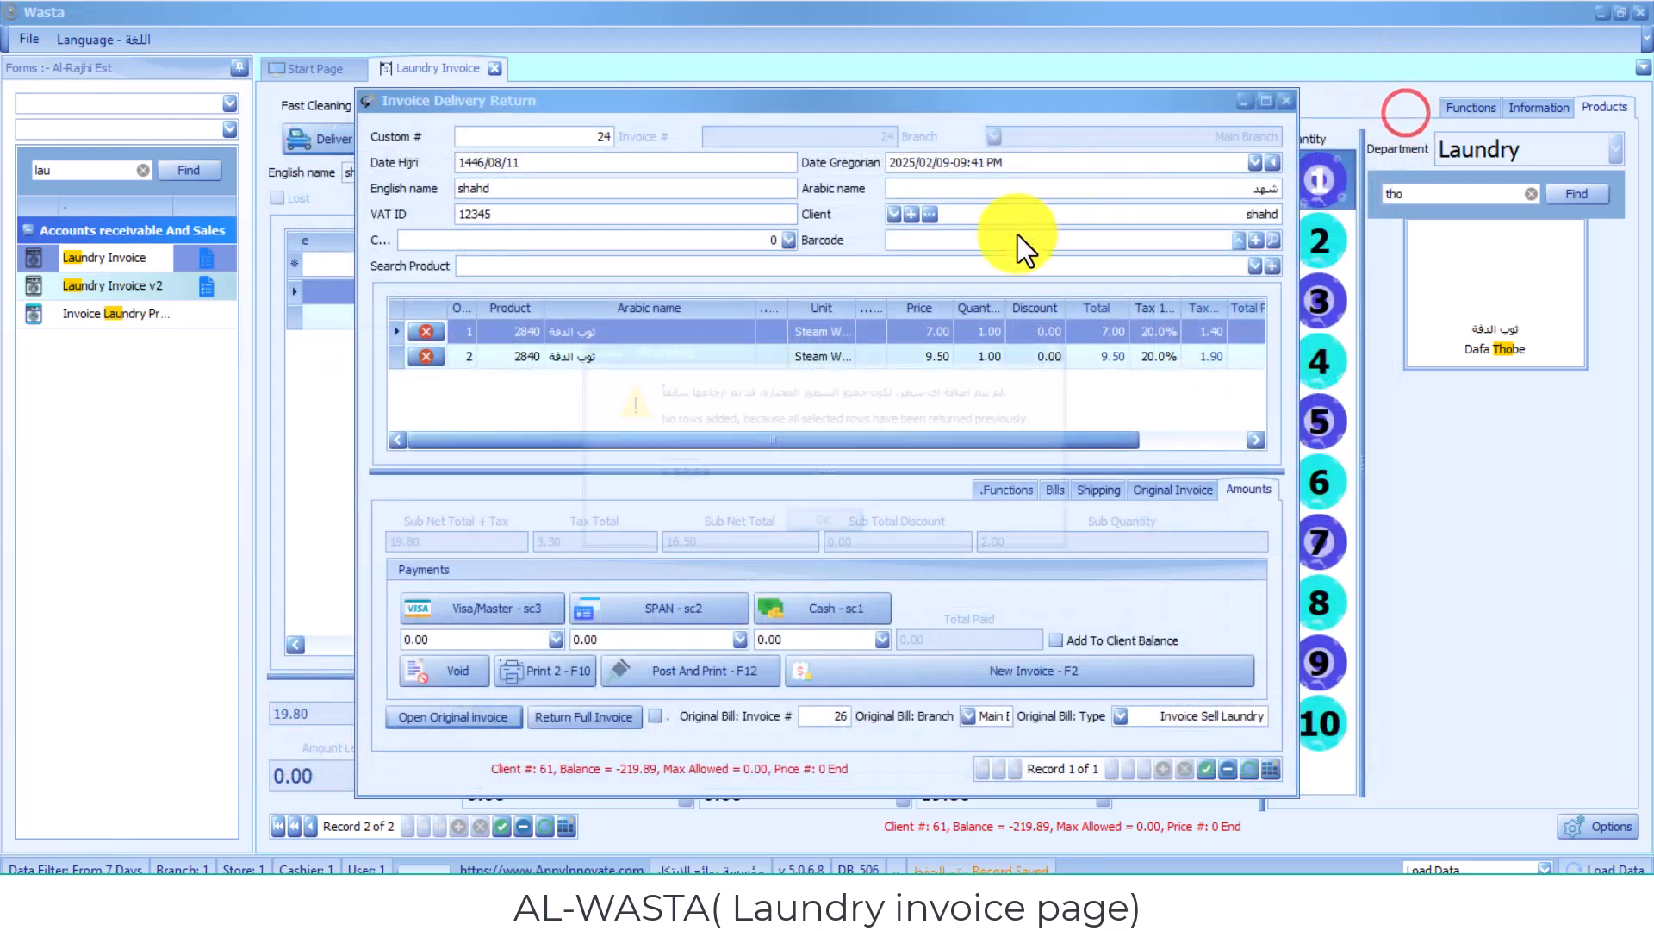
pyautogui.click(841, 533)
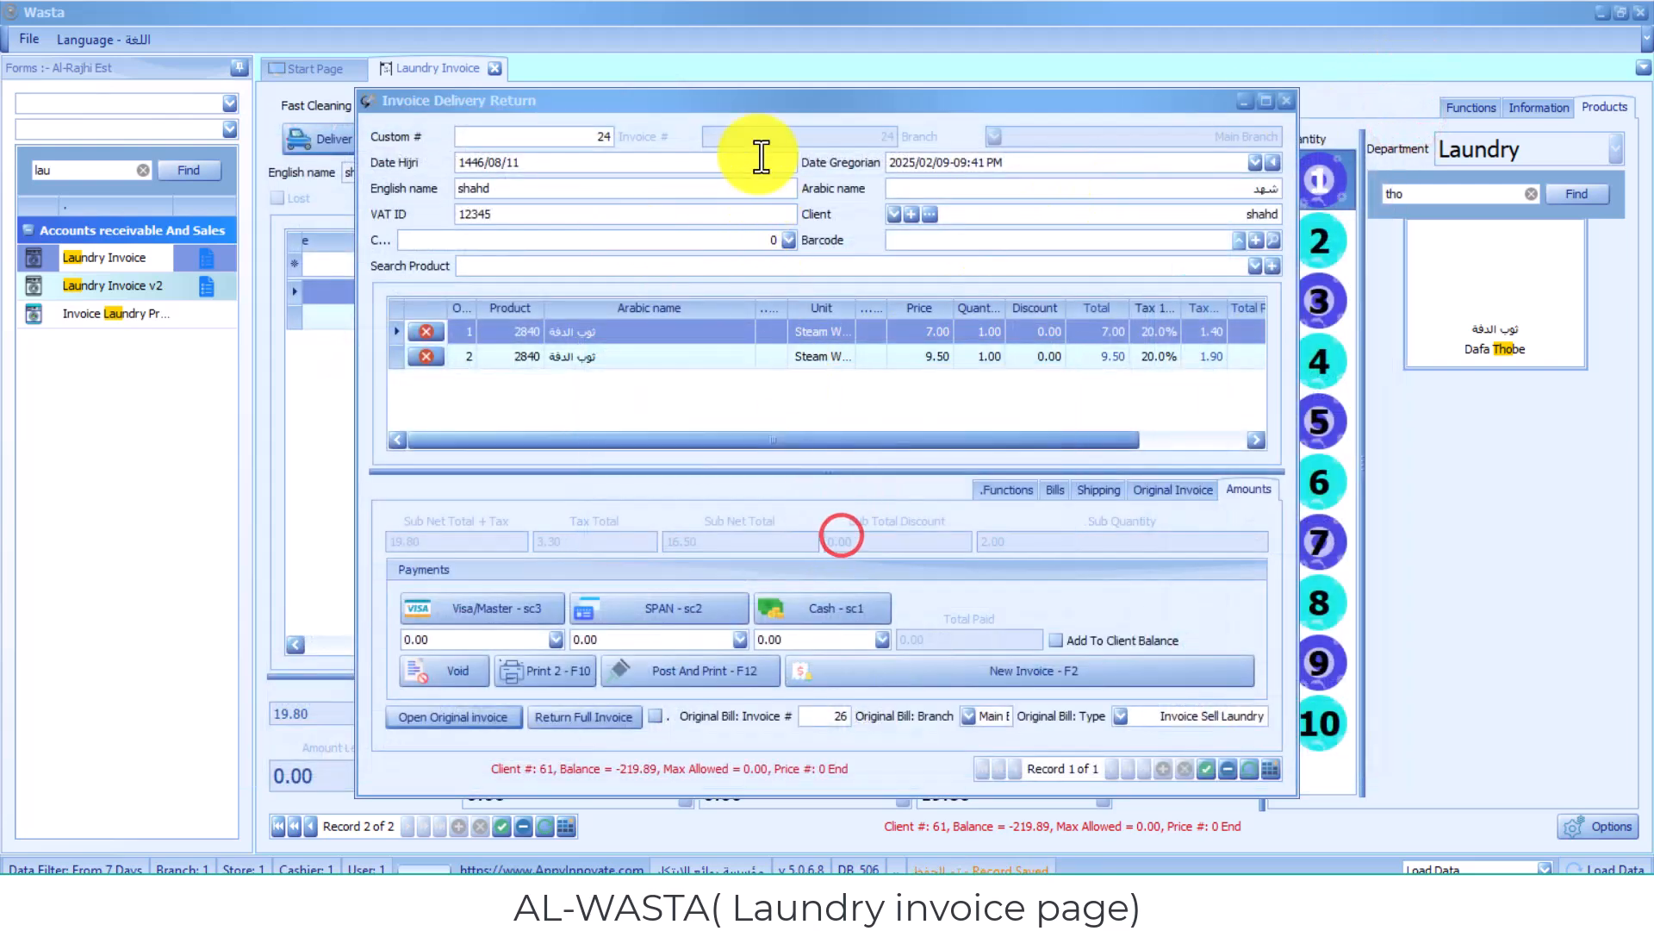
# Step: Post and print the delivery return, and look through its receipt in the print preview
pyautogui.click(691, 98)
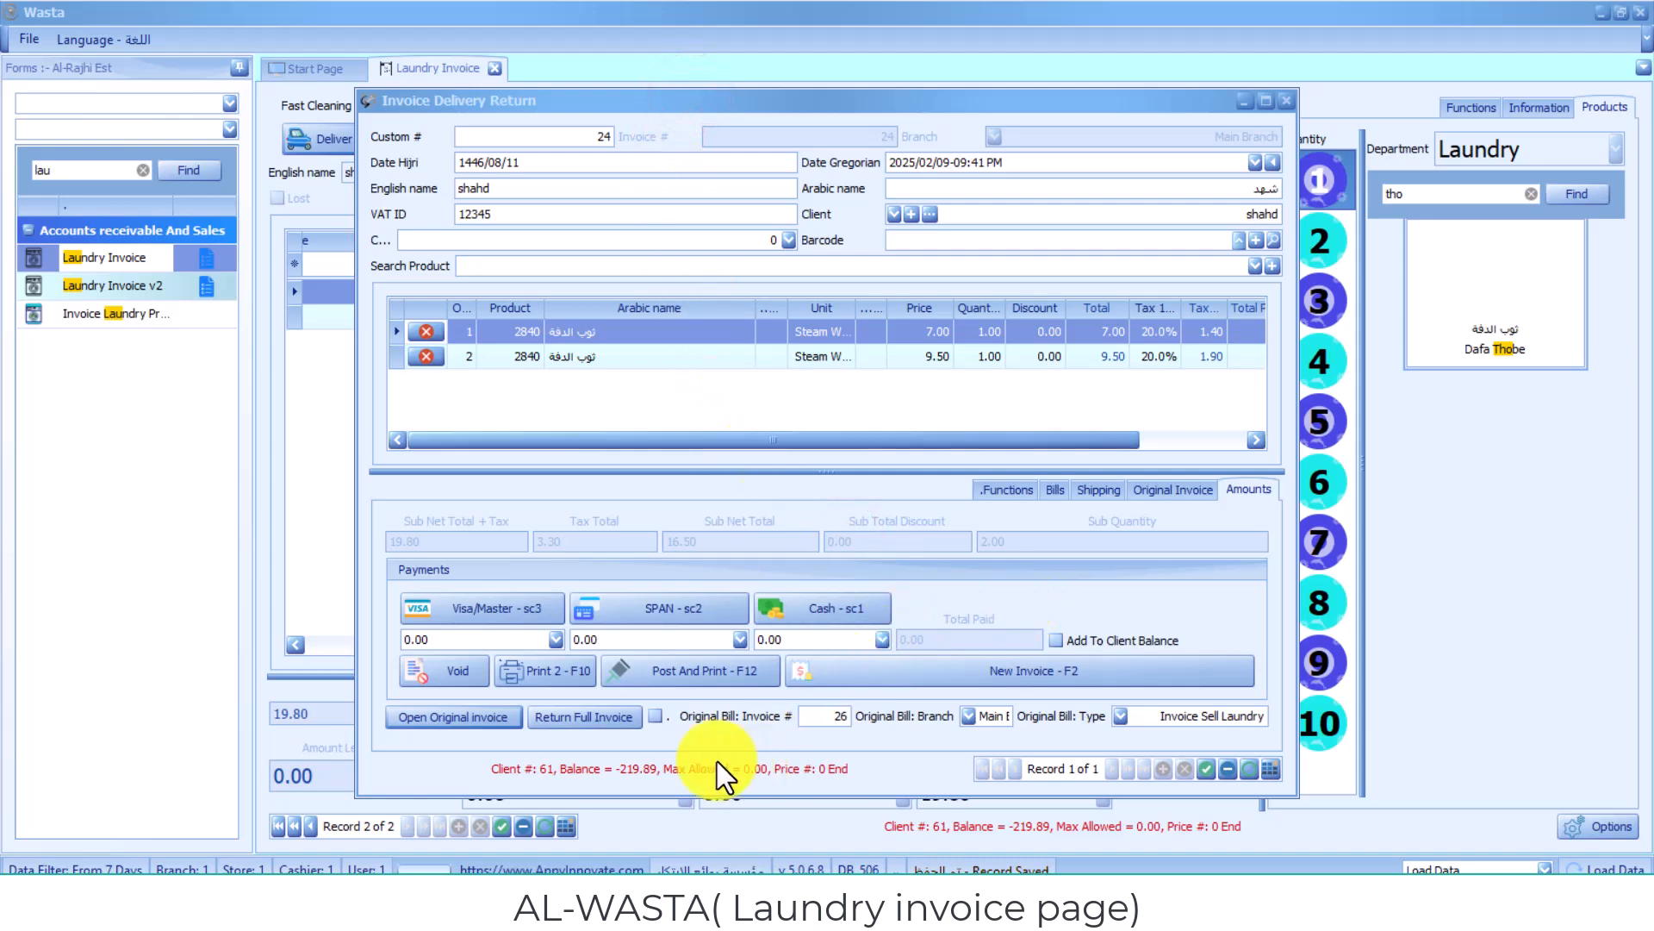
pyautogui.click(697, 673)
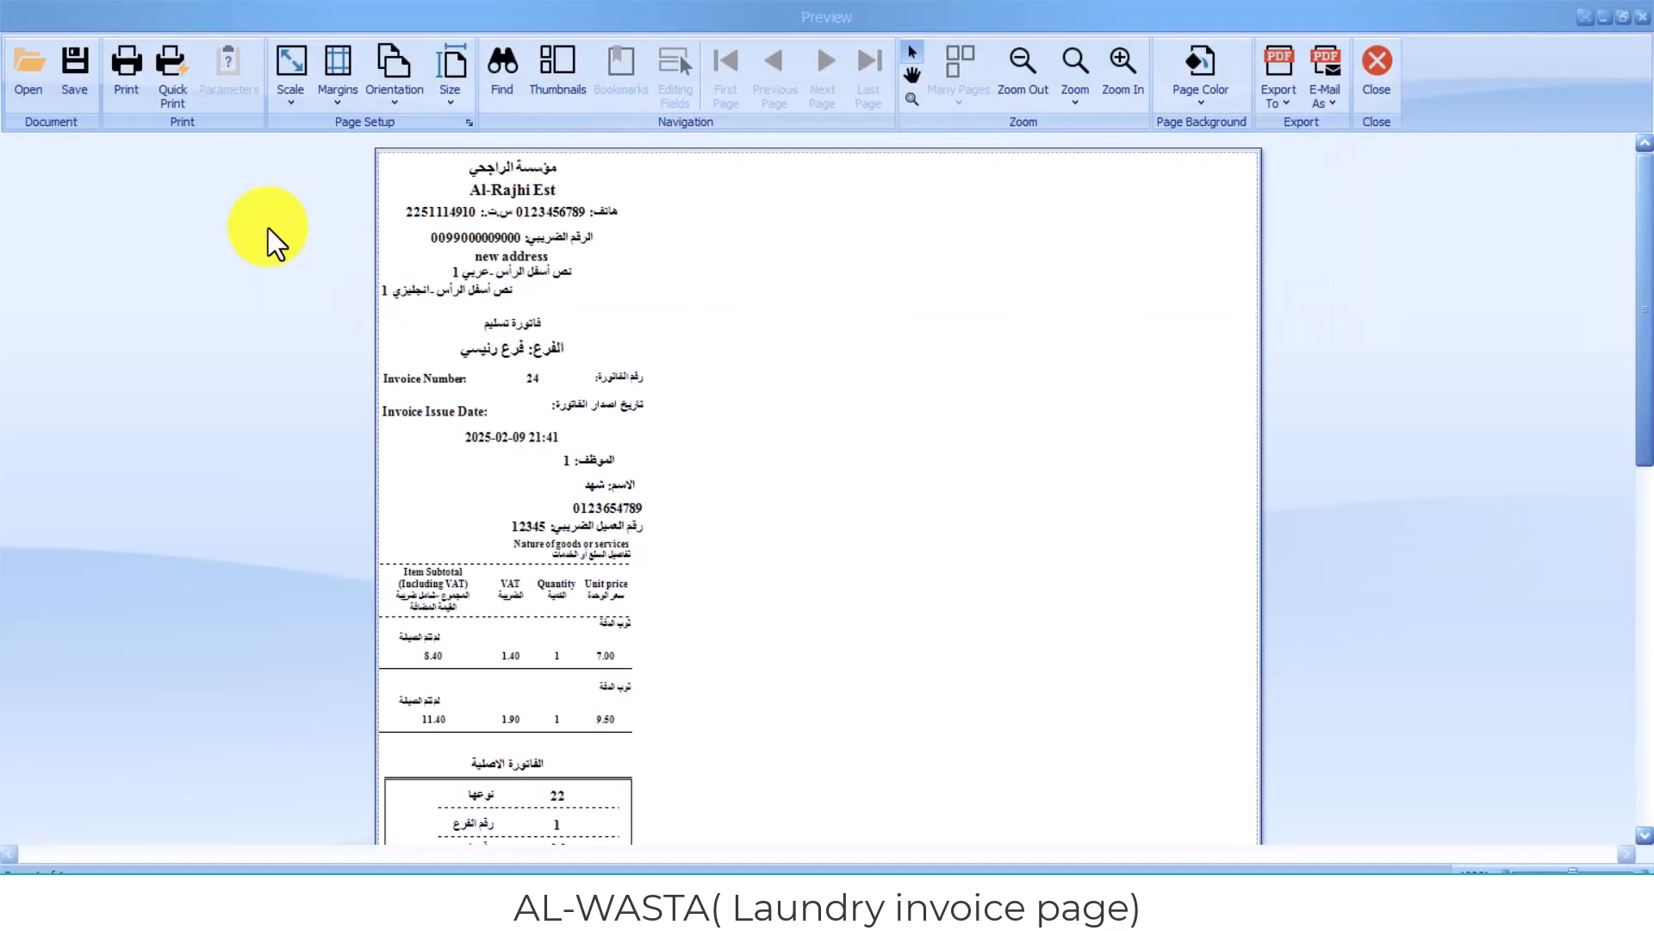
pyautogui.click(268, 227)
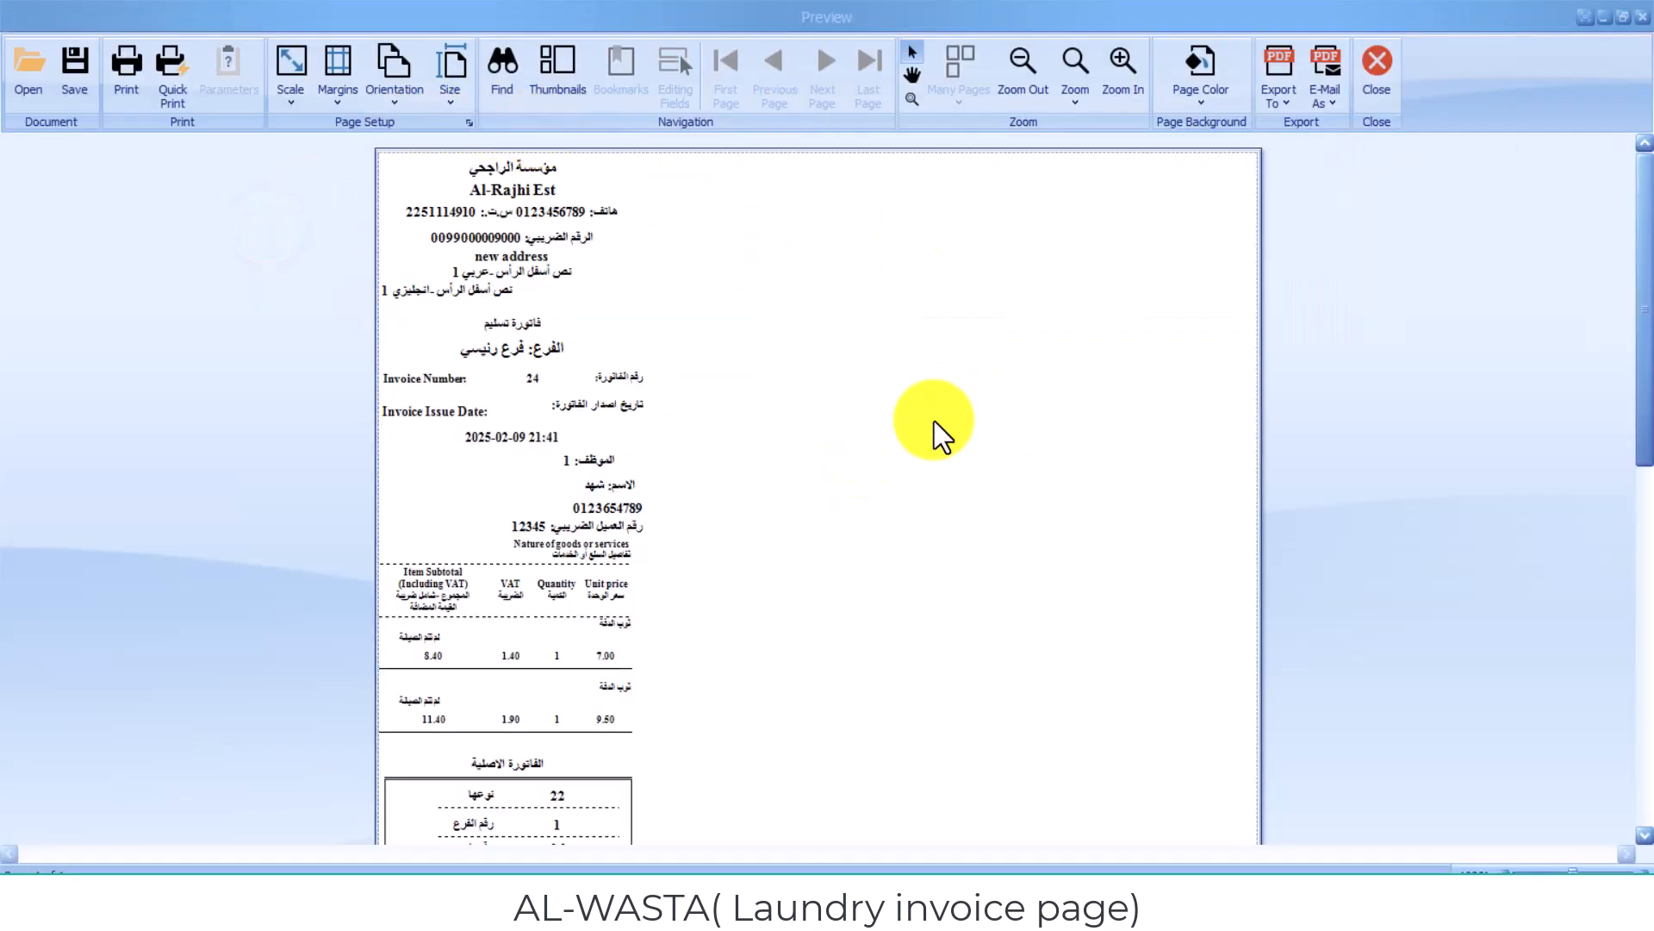
pyautogui.scroll(-8, 694, 244)
pyautogui.scroll(8, 695, 245)
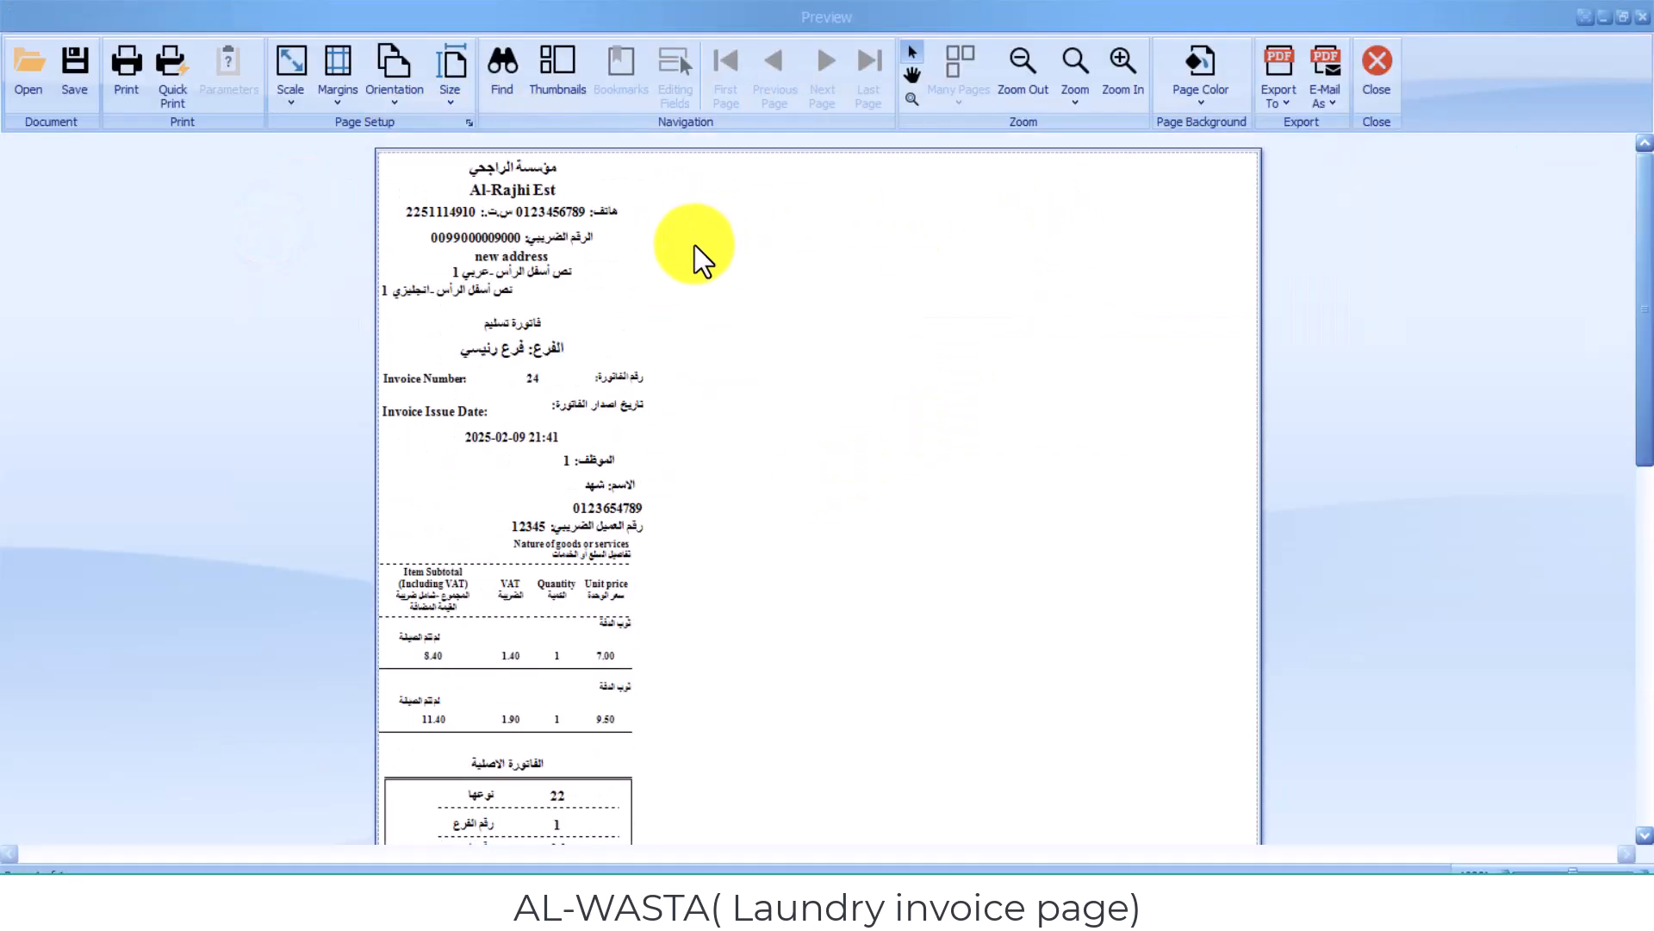
pyautogui.scroll(-3, 695, 245)
pyautogui.scroll(-5, 694, 244)
pyautogui.scroll(8, 695, 245)
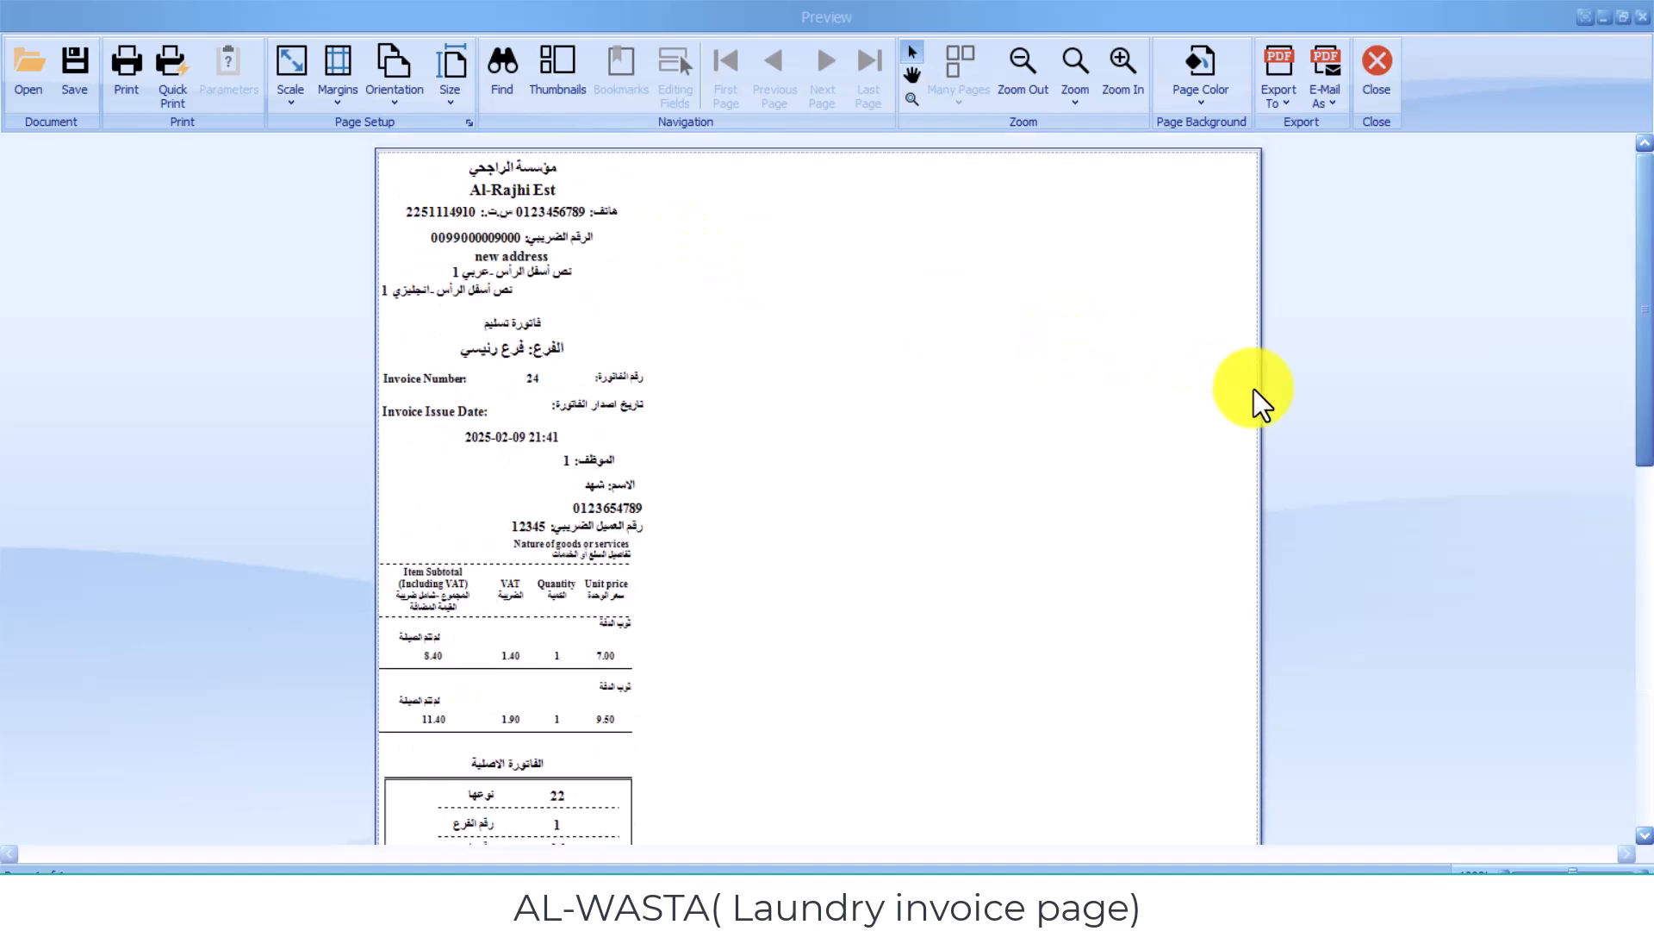
pyautogui.click(1336, 377)
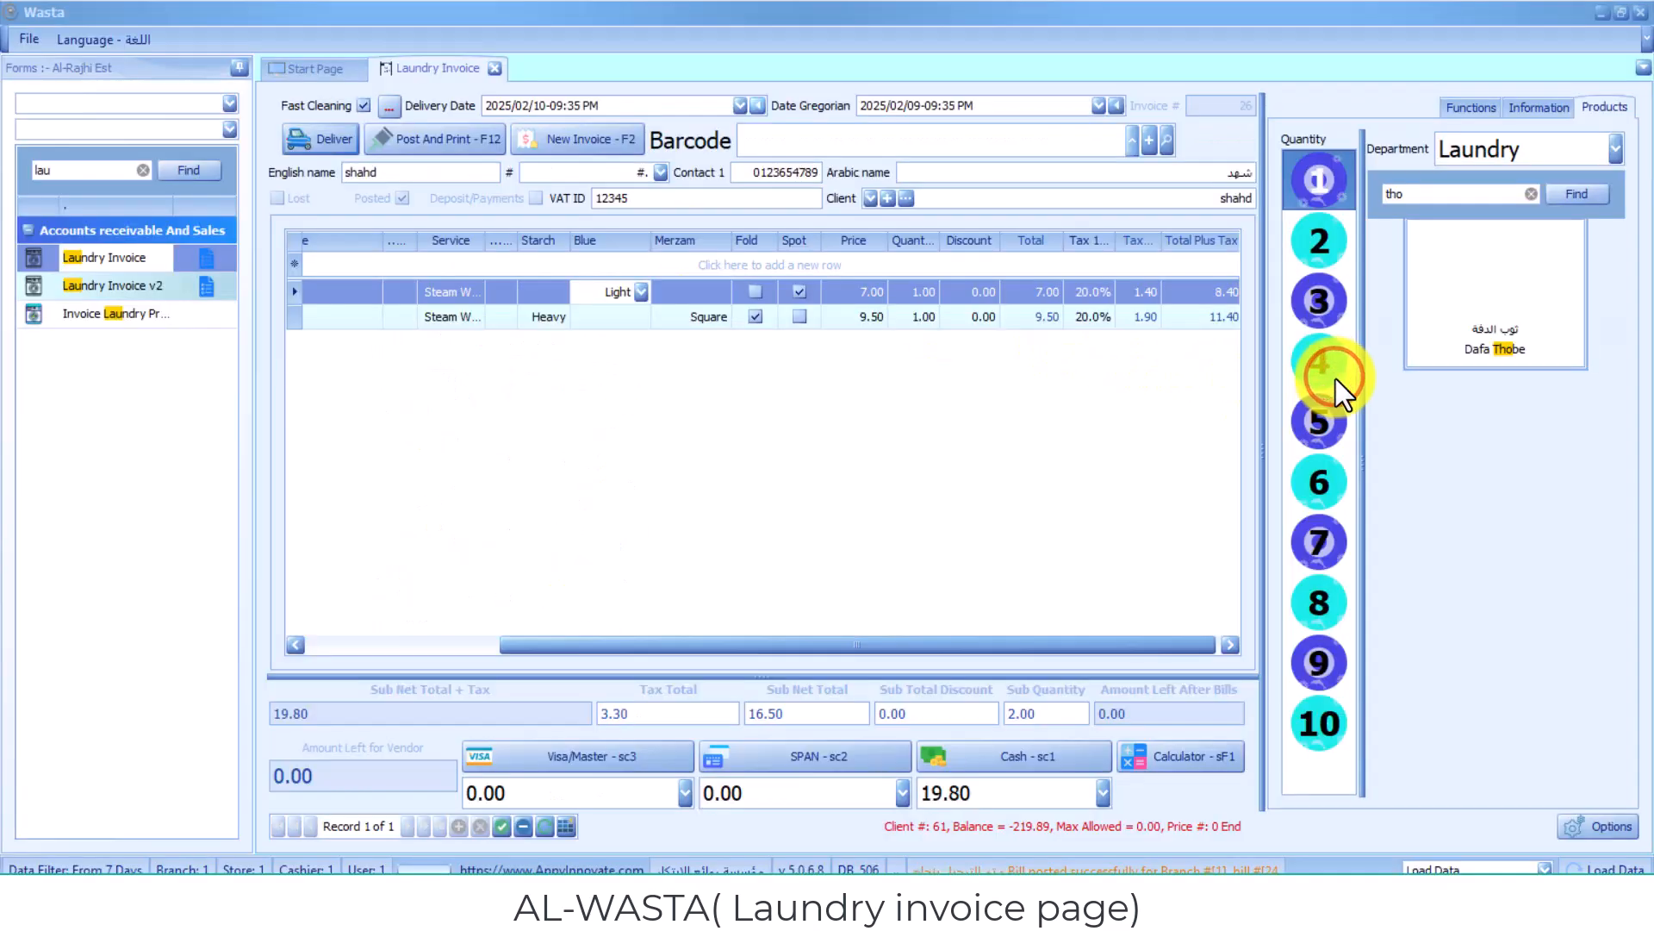
# Step: Open the search list for laundry invoices
pyautogui.rightClick(420, 71)
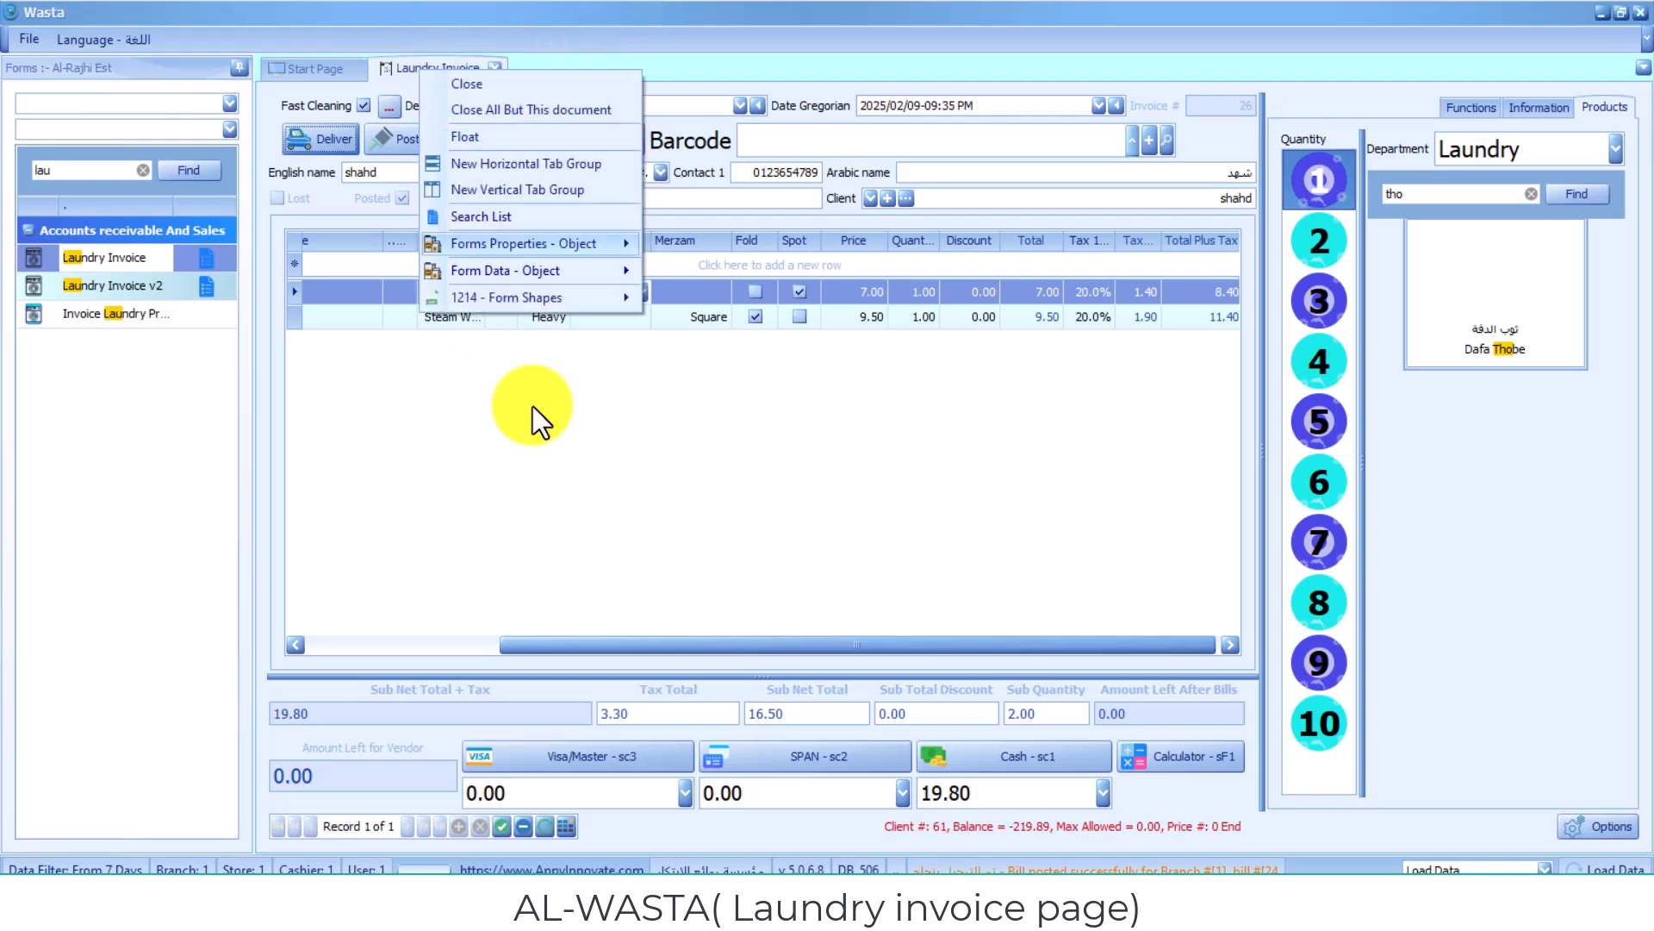
pyautogui.click(547, 216)
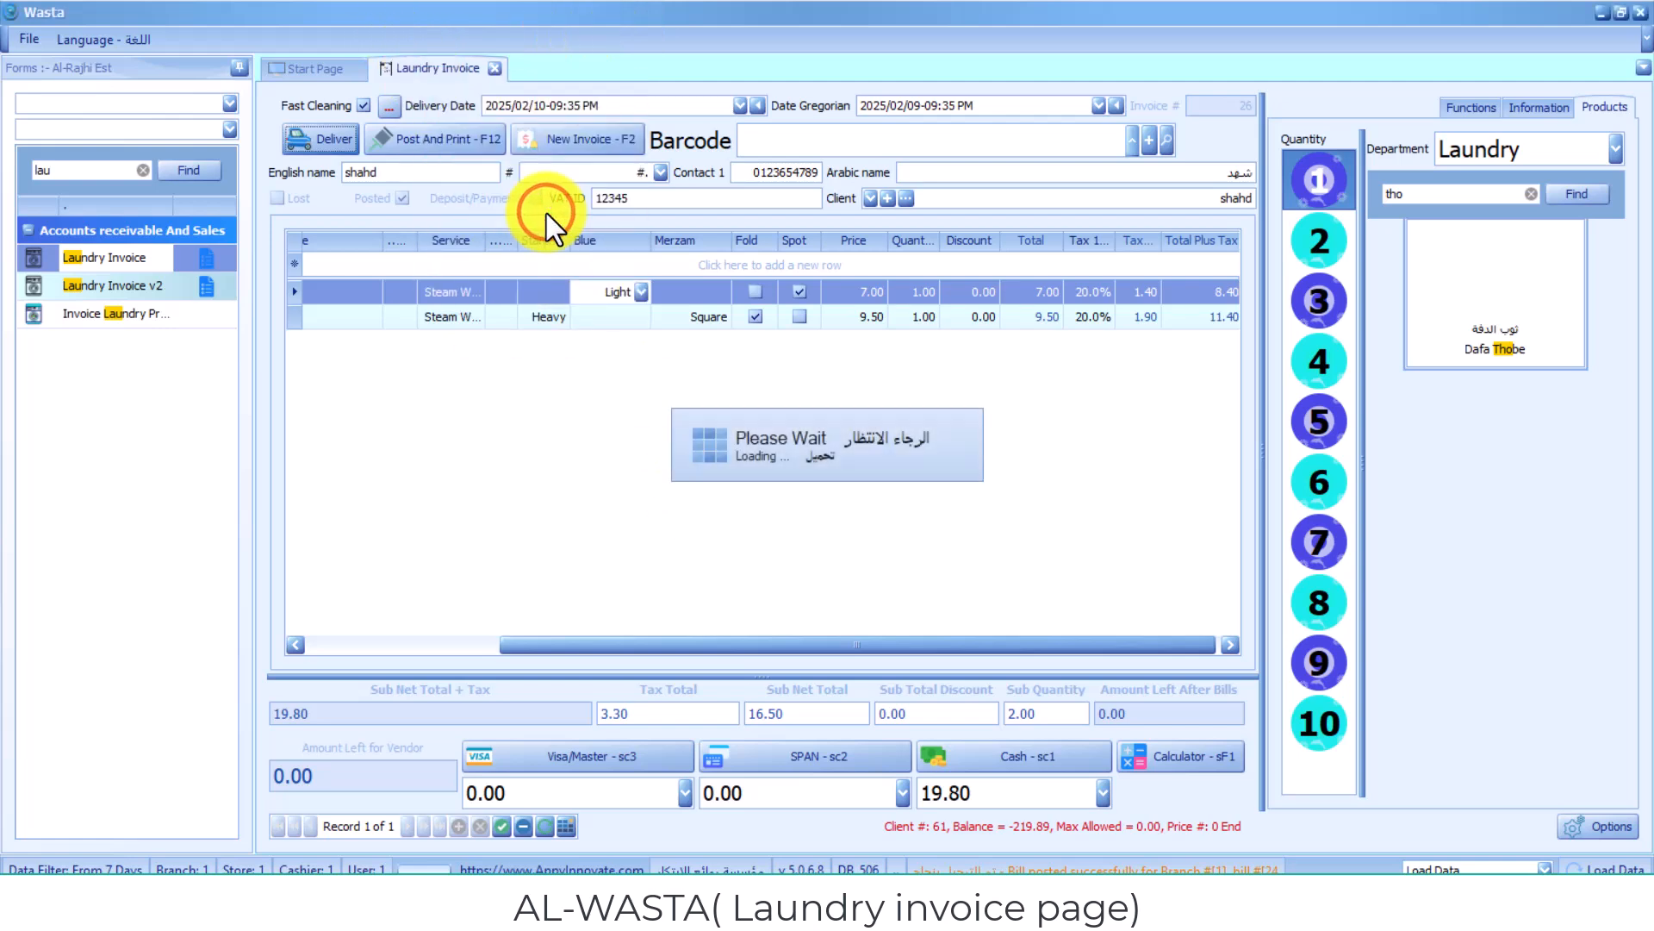
pyautogui.click(1352, 369)
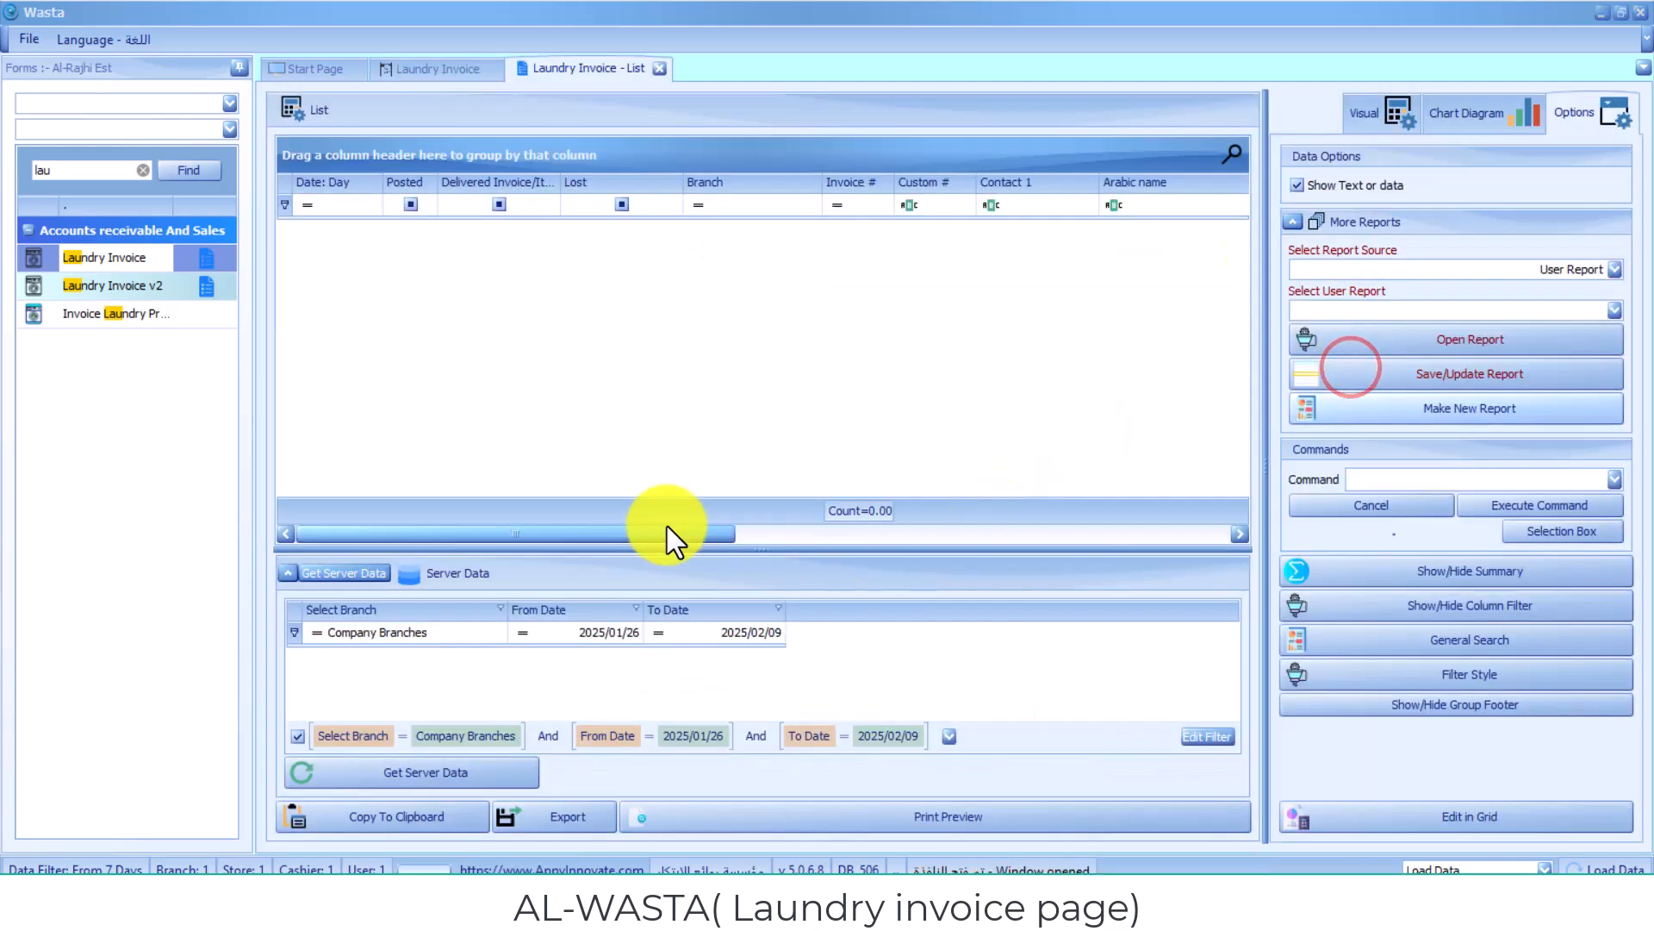
# Step: Set the year of the From Date filter to 2018 and load the invoices from the server
pyautogui.click(584, 635)
pyautogui.click(583, 635)
pyautogui.click(610, 626)
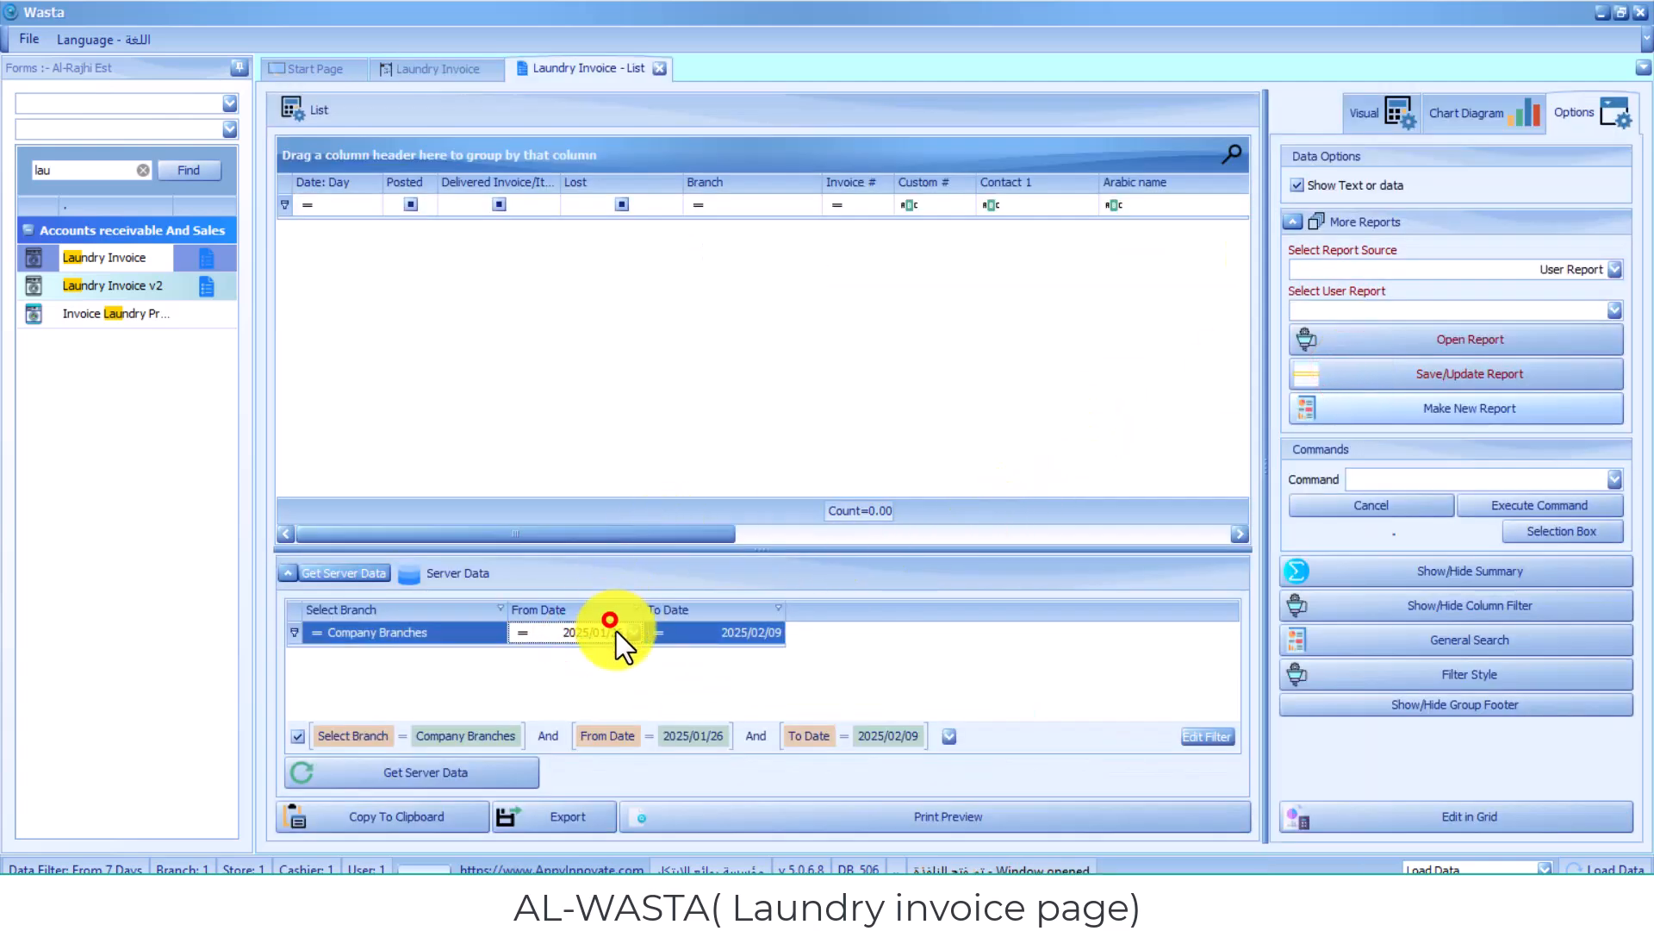
pyautogui.write('2018')
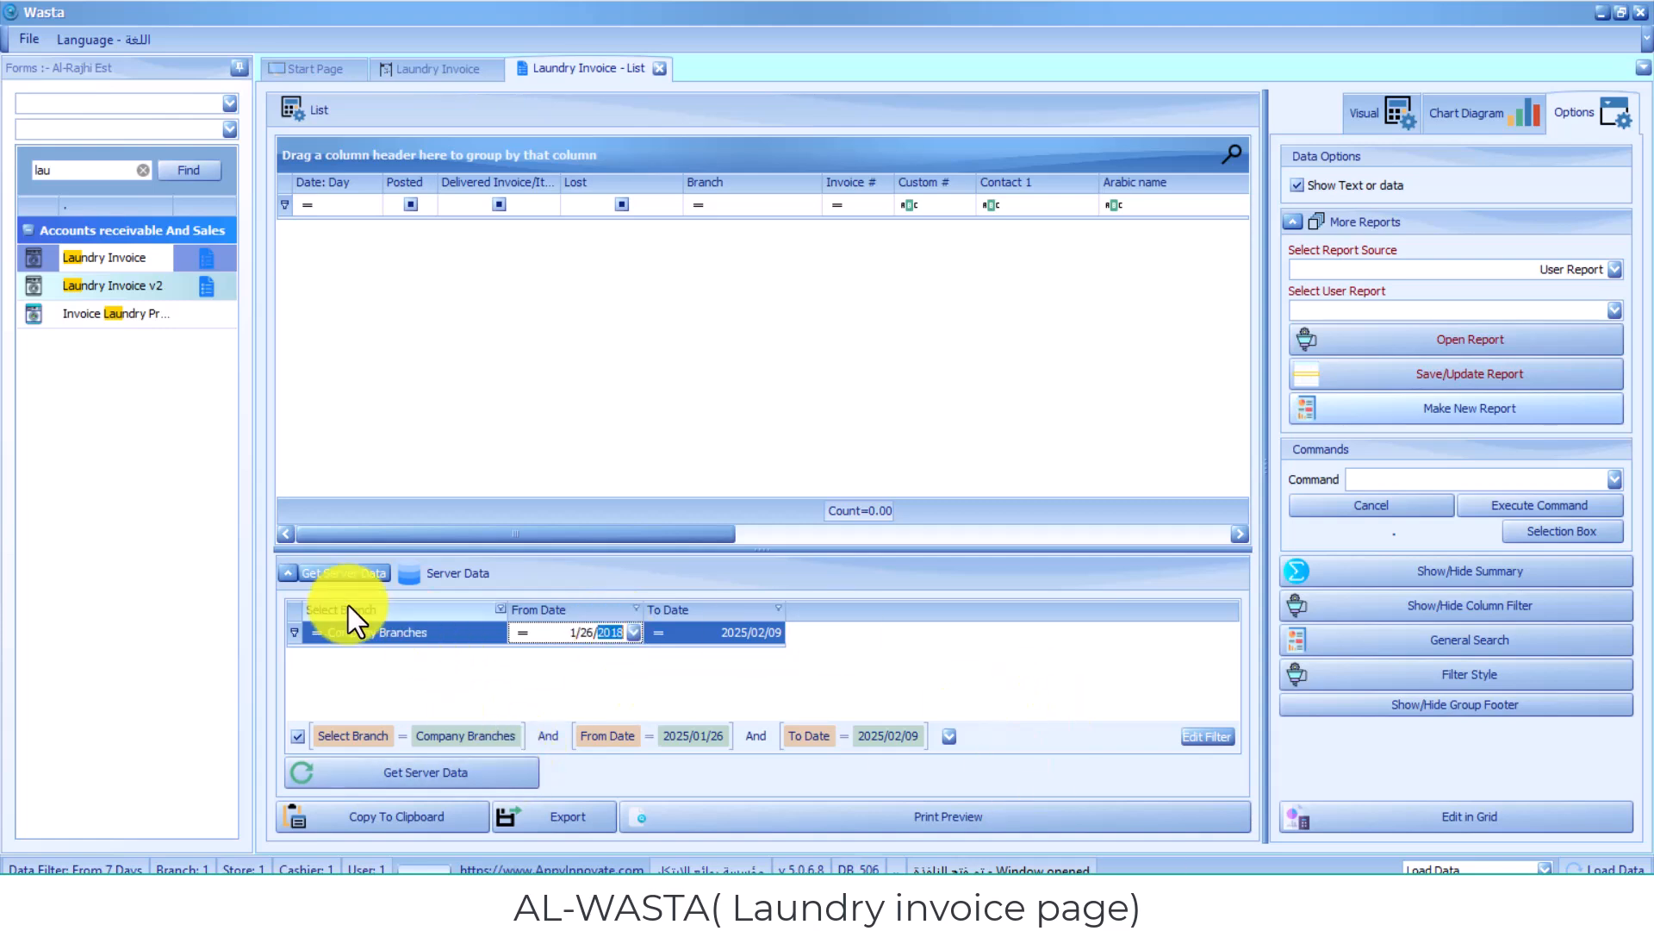
pyautogui.click(315, 568)
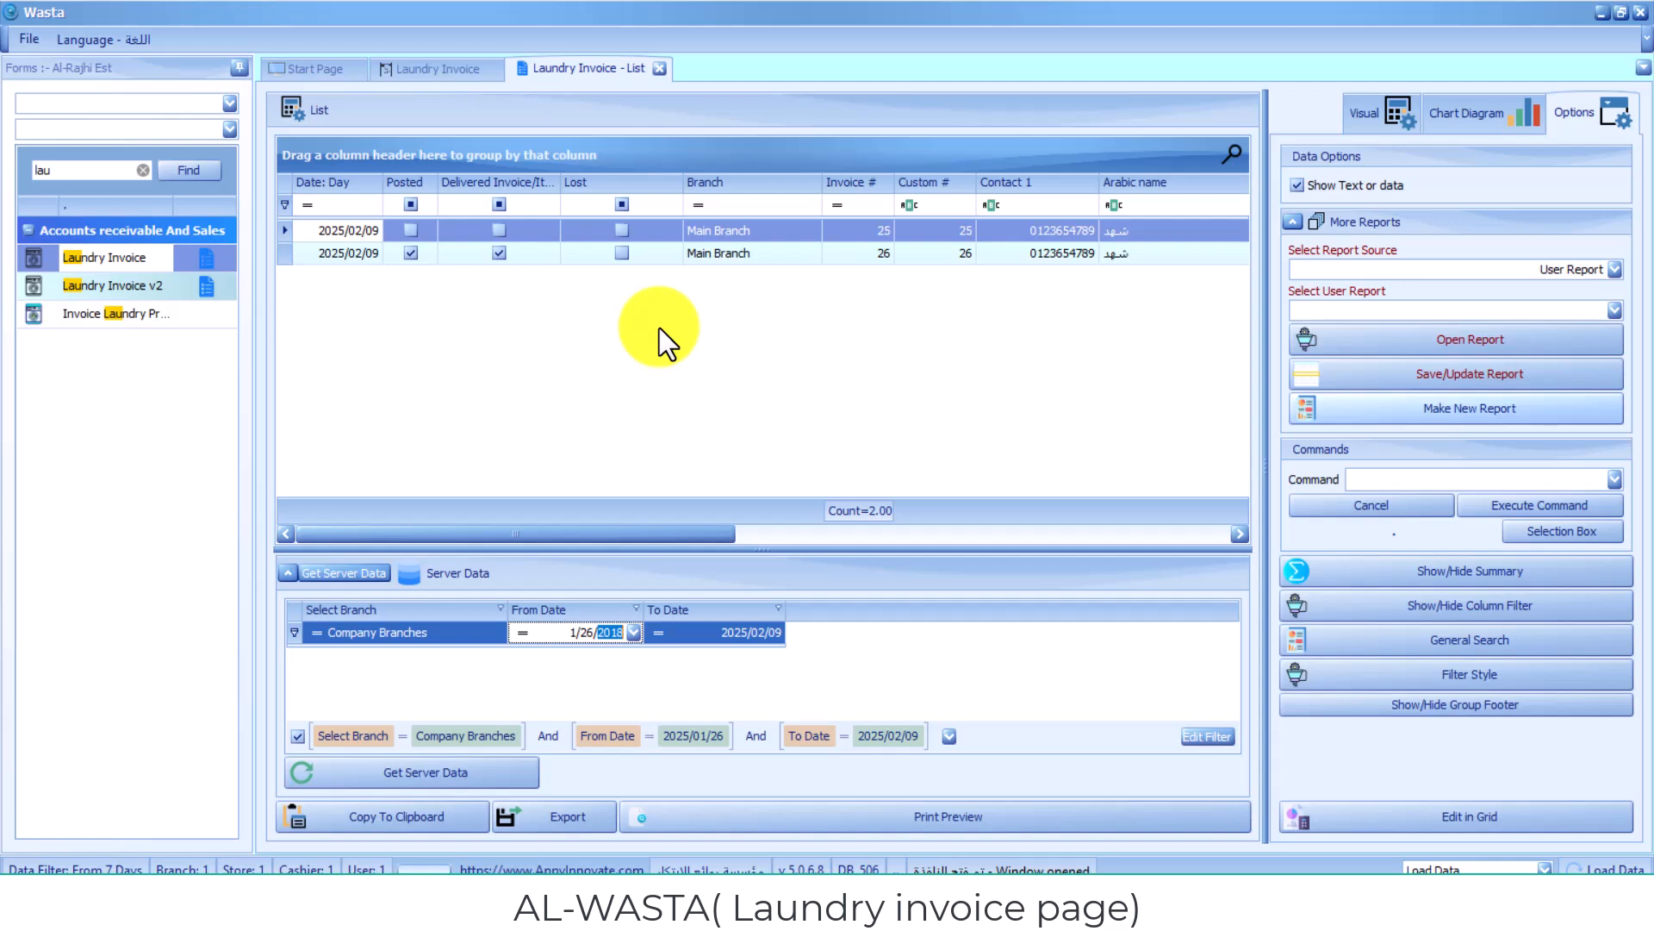
pyautogui.click(553, 817)
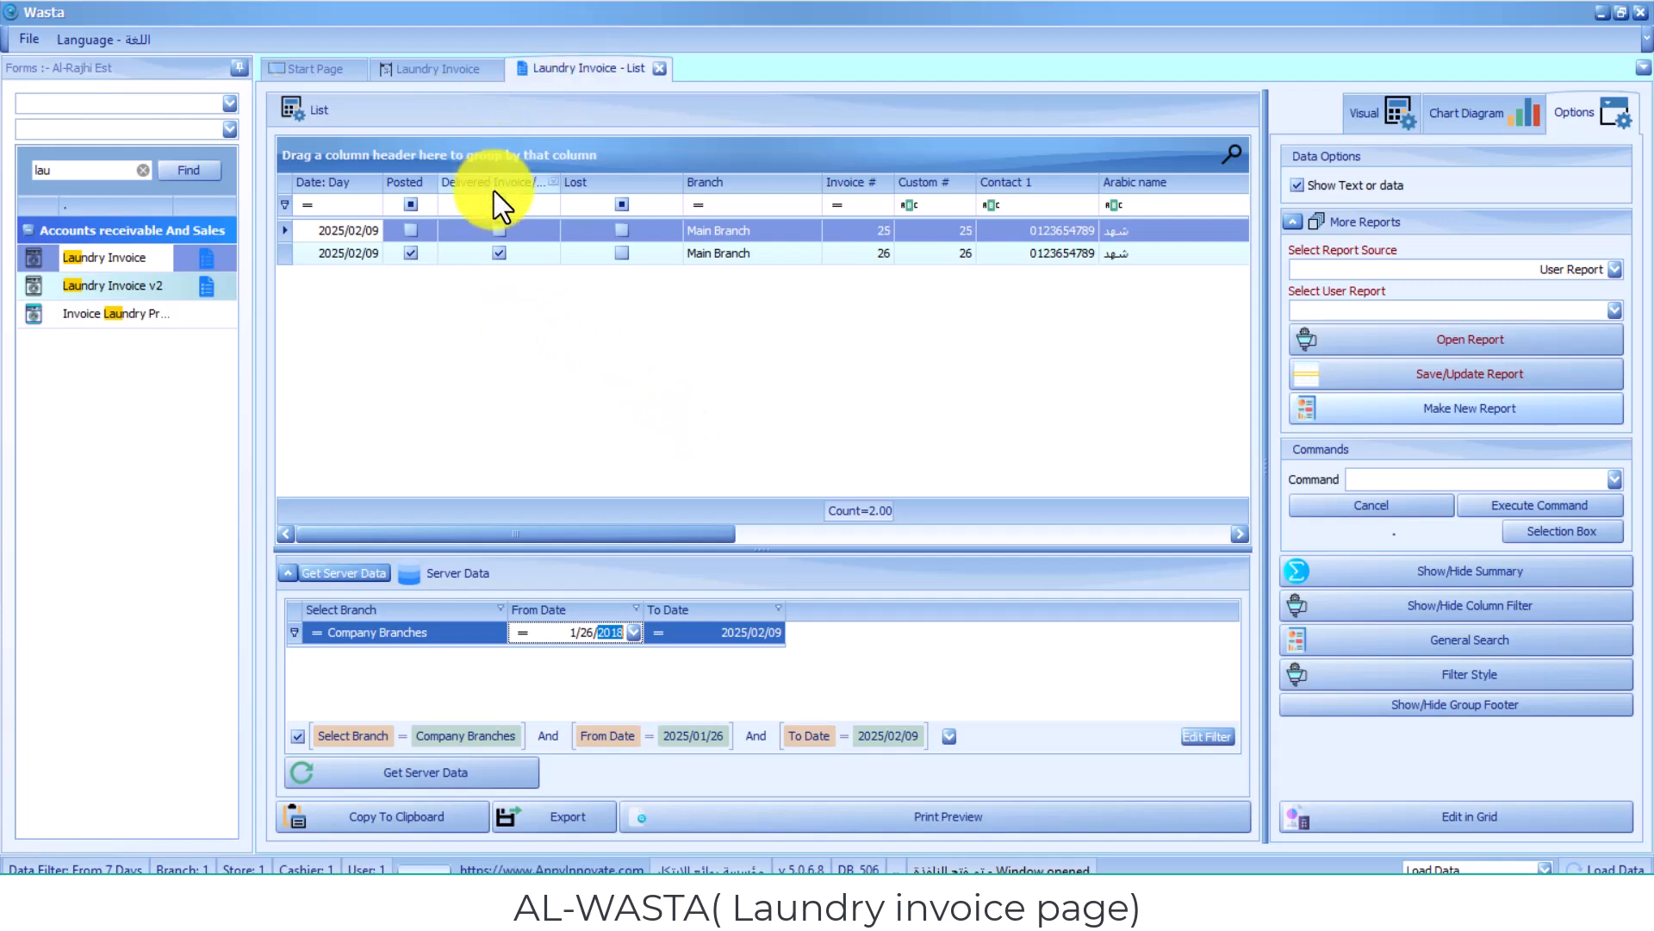
# Step: Open the column chooser for the invoice list and try to add the Agent column to the grid
pyautogui.moveTo(493, 188); pyautogui.dragTo(525, 180)
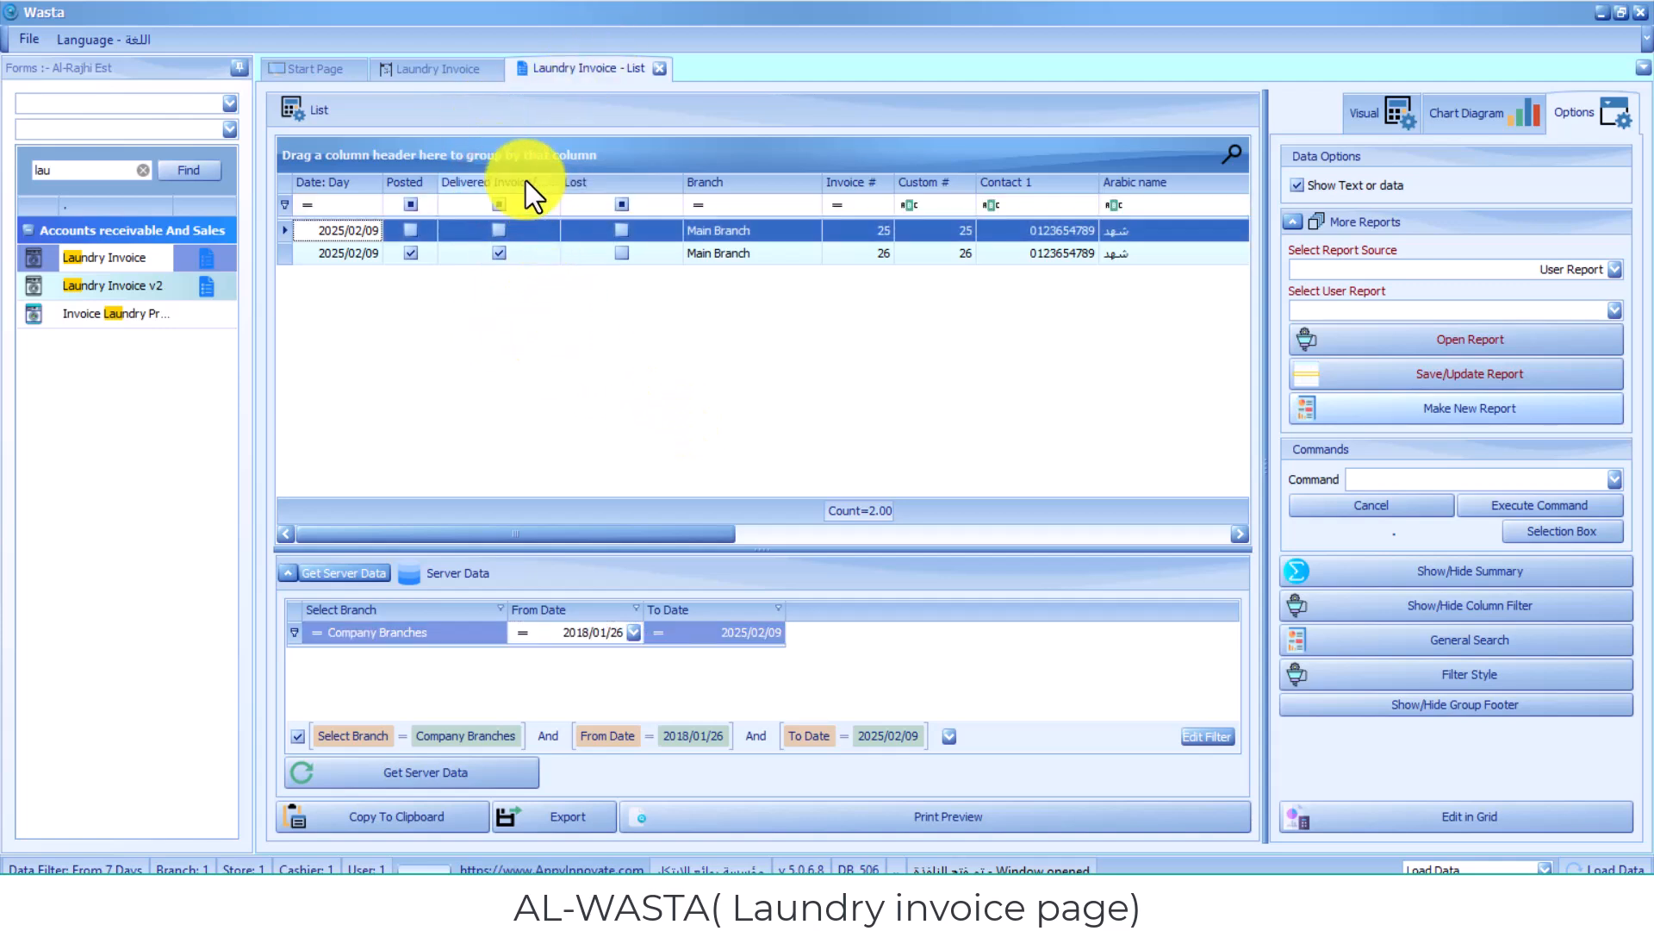
pyautogui.rightClick(479, 189)
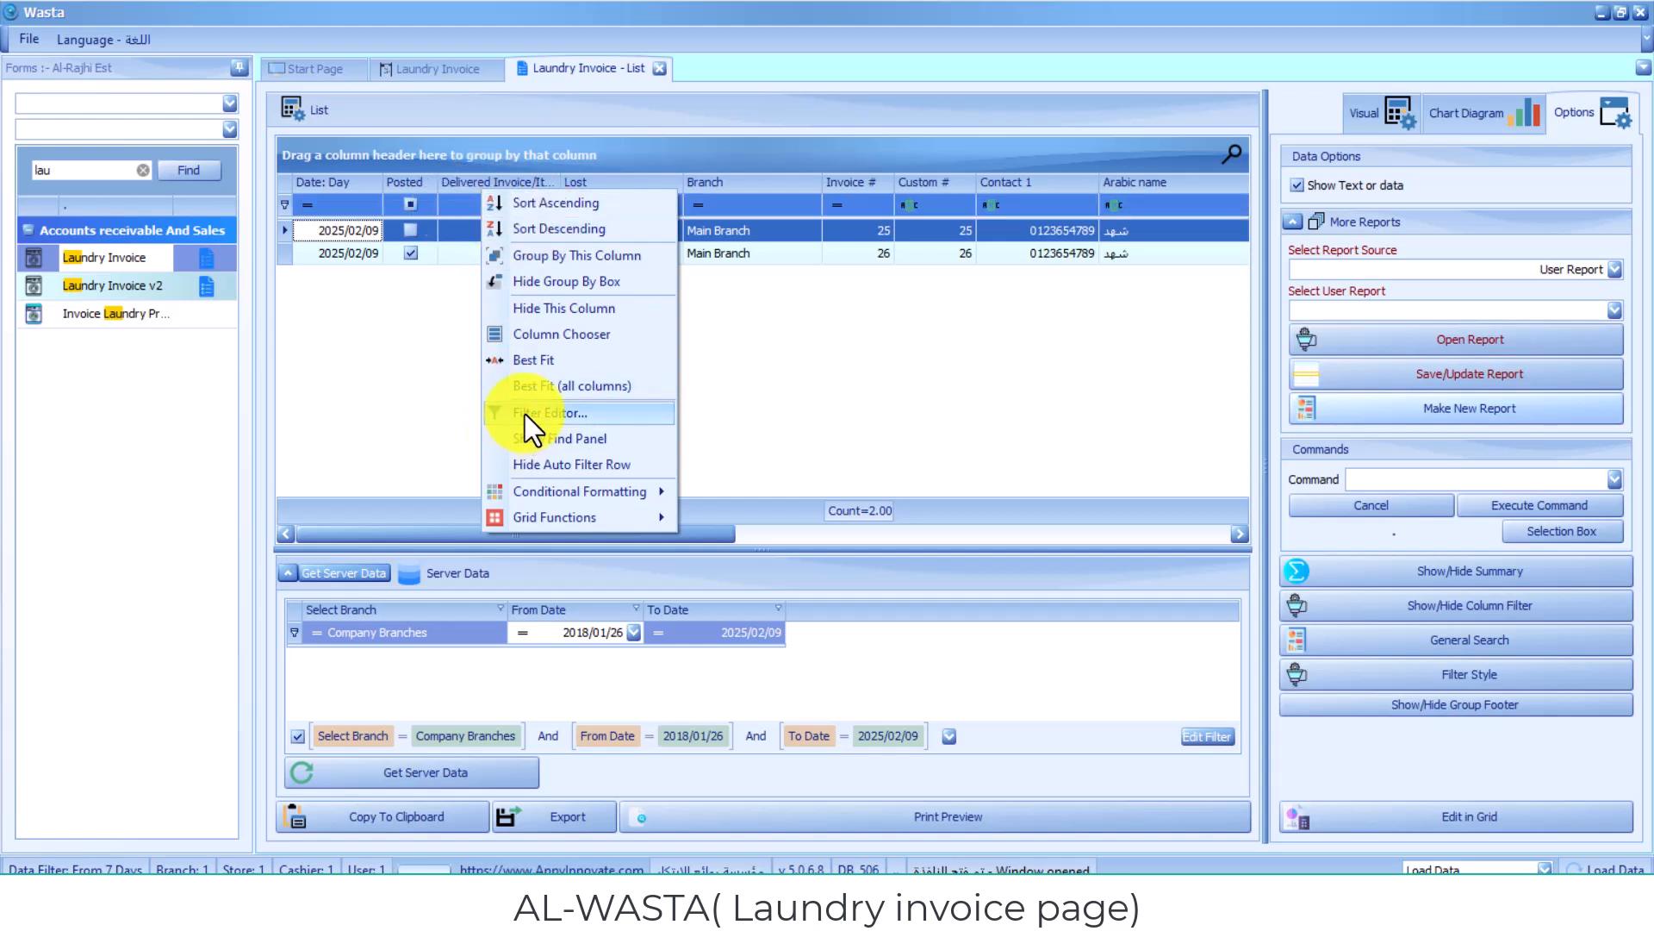
pyautogui.click(561, 336)
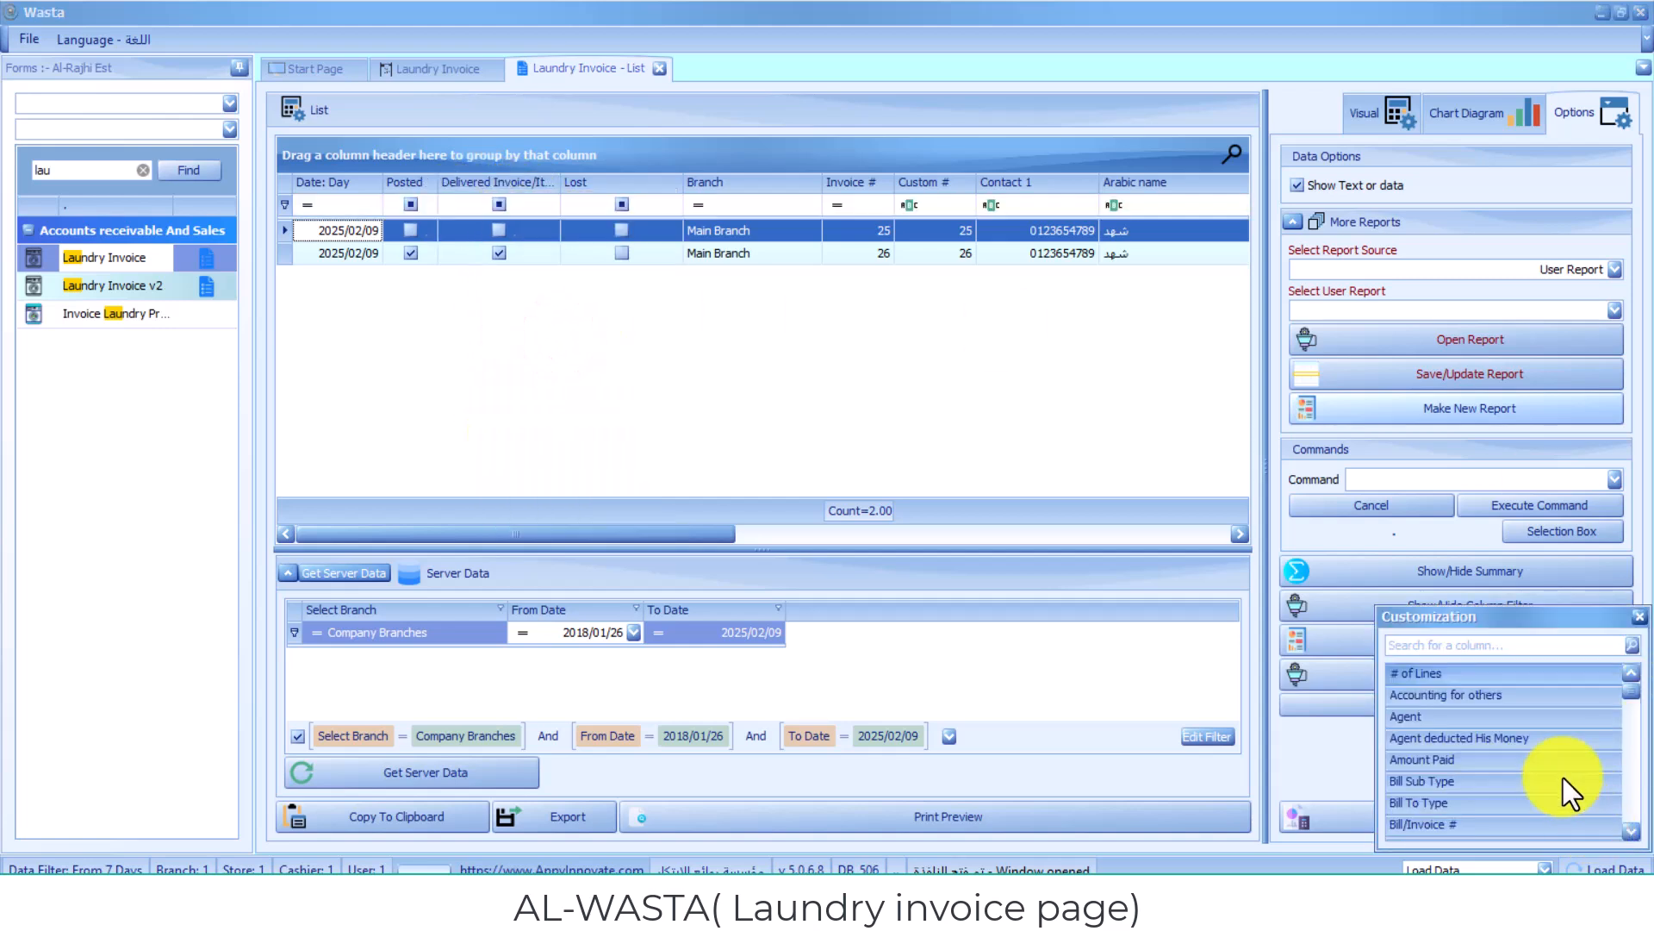
pyautogui.moveTo(1534, 717); pyautogui.dragTo(741, 390)
# Step: Group the invoice list by Branch, and ungroup it with the Branch column placed directly after Invoice #
pyautogui.moveTo(757, 186); pyautogui.dragTo(469, 134)
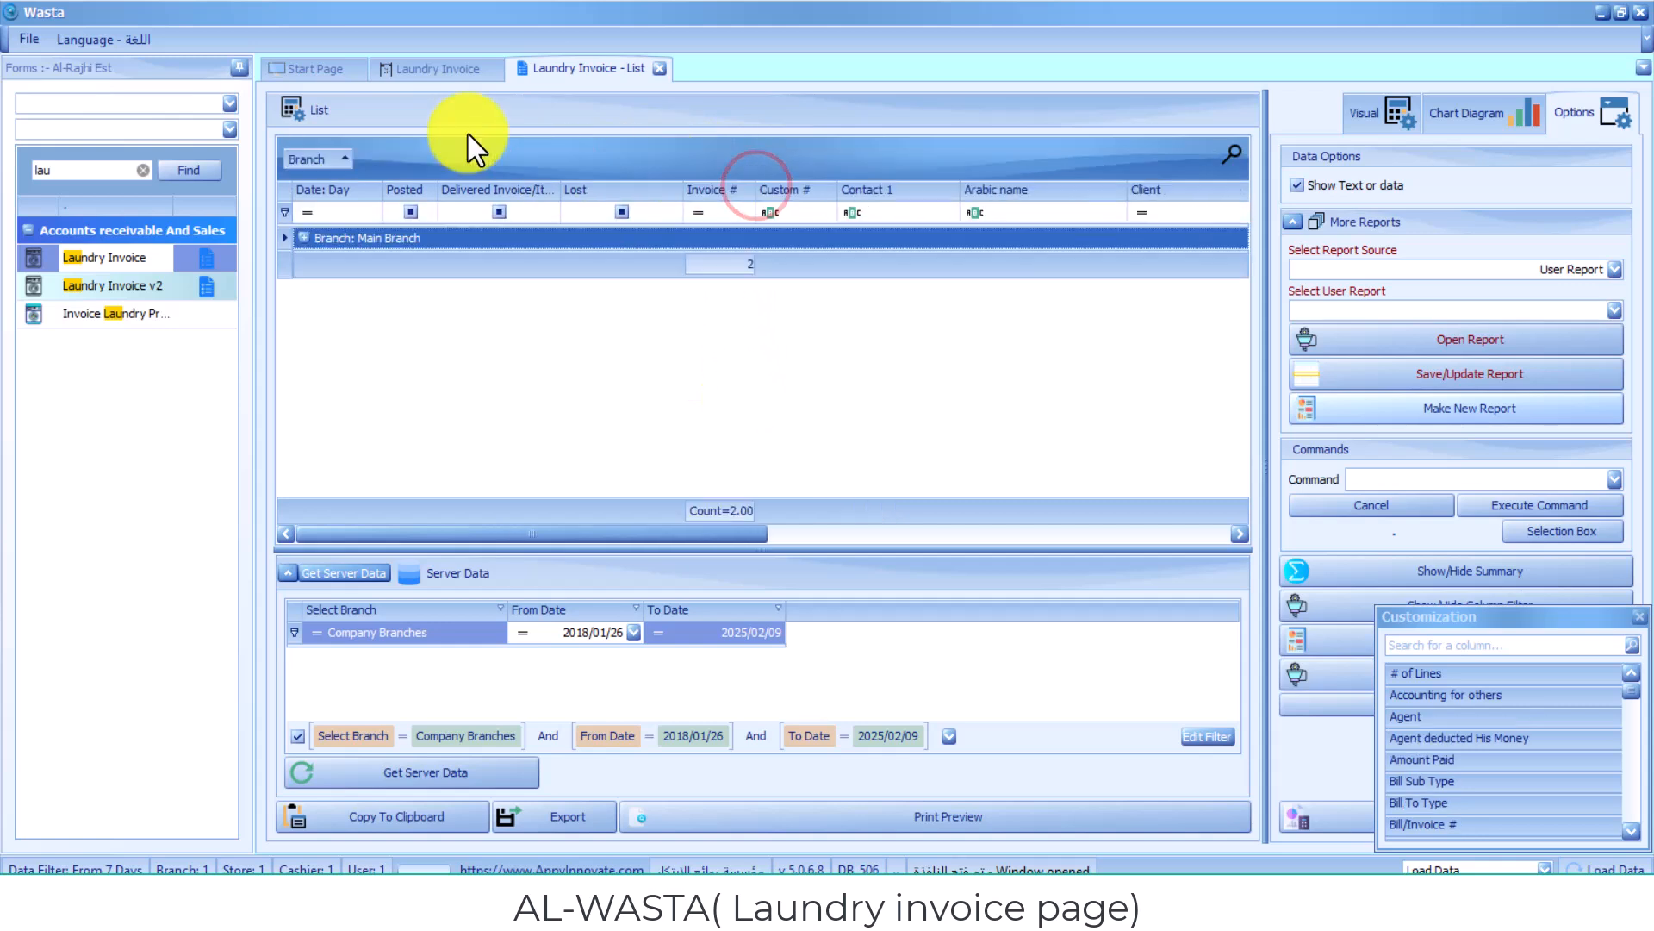
pyautogui.moveTo(305, 159); pyautogui.dragTo(791, 203)
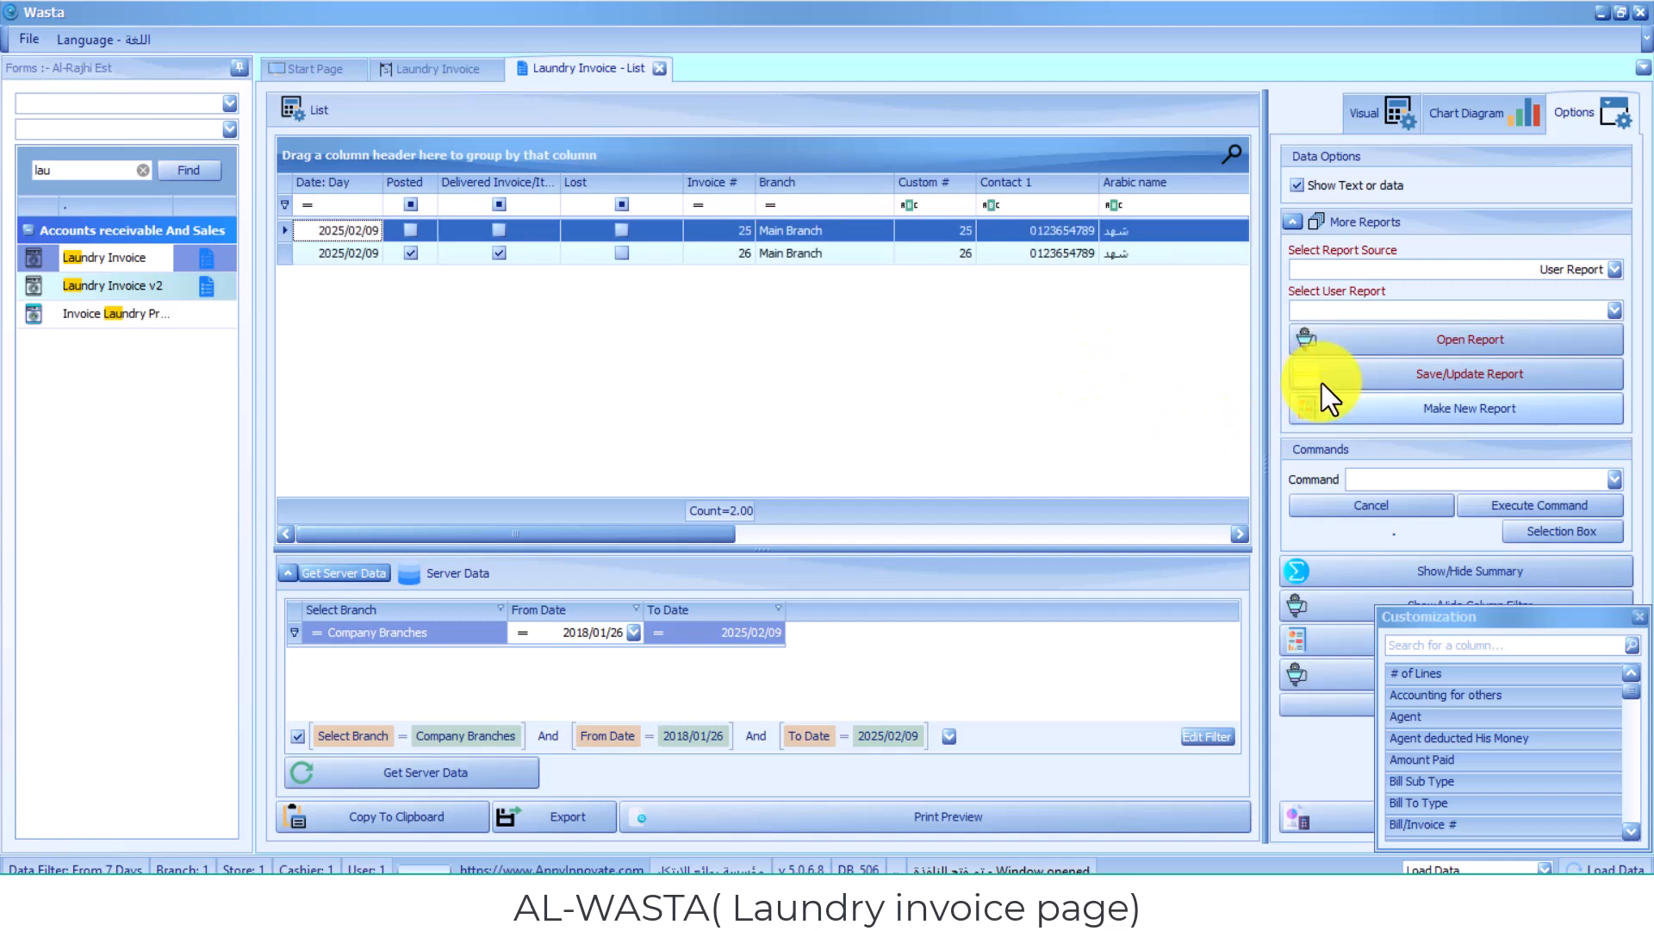
# Step: Go back to the start page
pyautogui.click(312, 72)
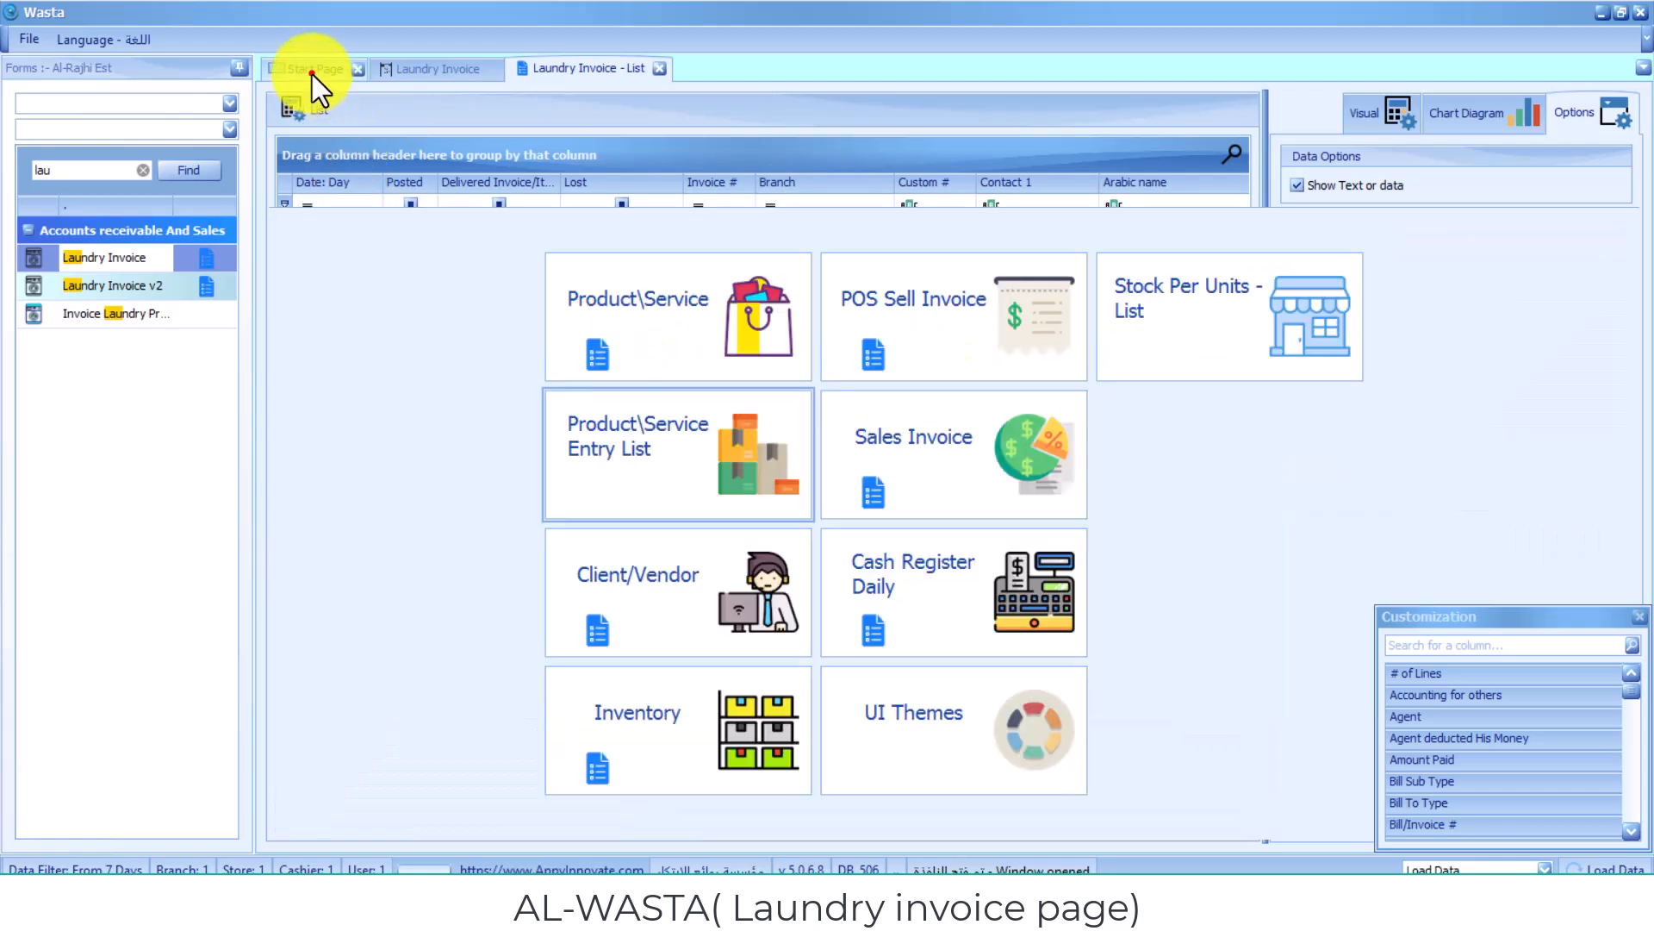